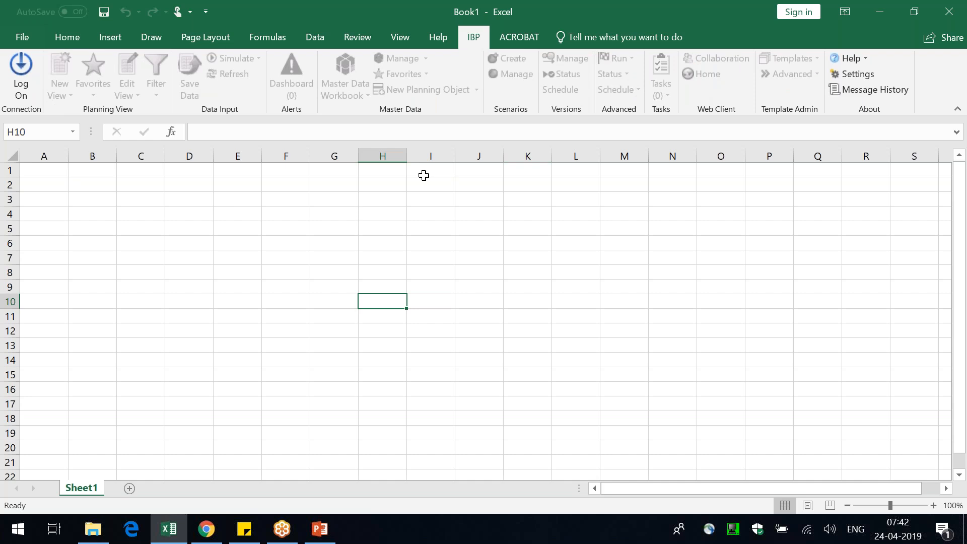
Step: Log on to the IBP planning system from the blank workbook
click(20, 70)
click(521, 253)
click(501, 263)
click(439, 362)
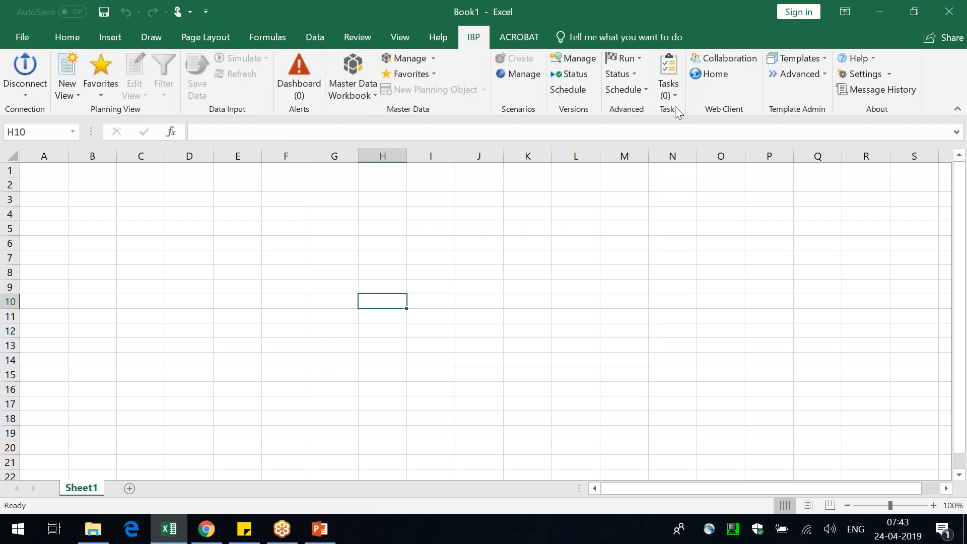
Step: Create a new planning view from the Marketing Forecast template, proceeding without a filter for both Sales History and Forecast
click(77, 98)
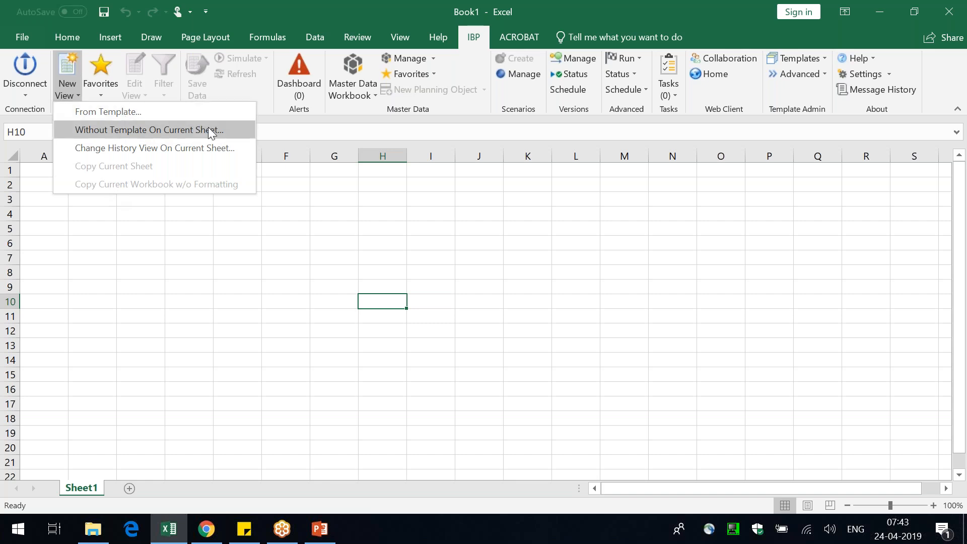
click(133, 114)
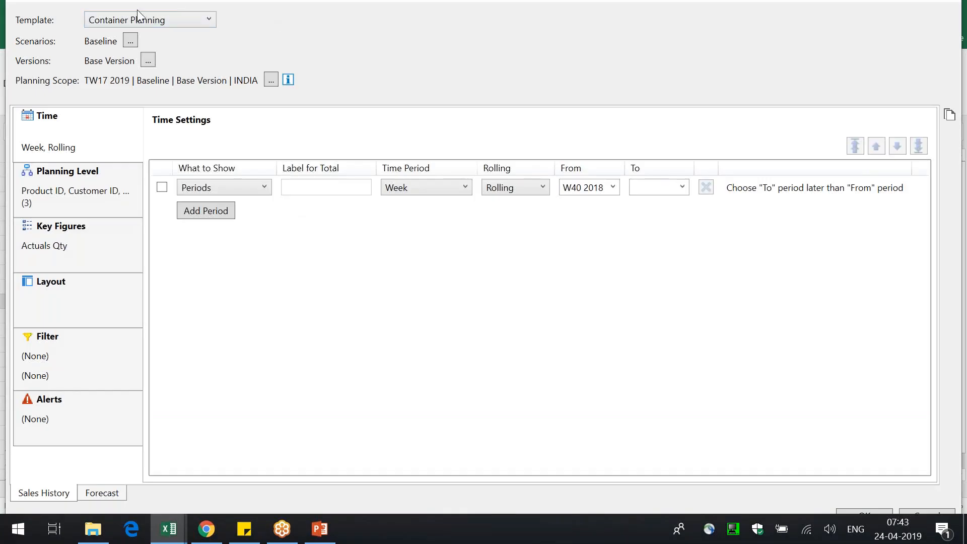
click(138, 16)
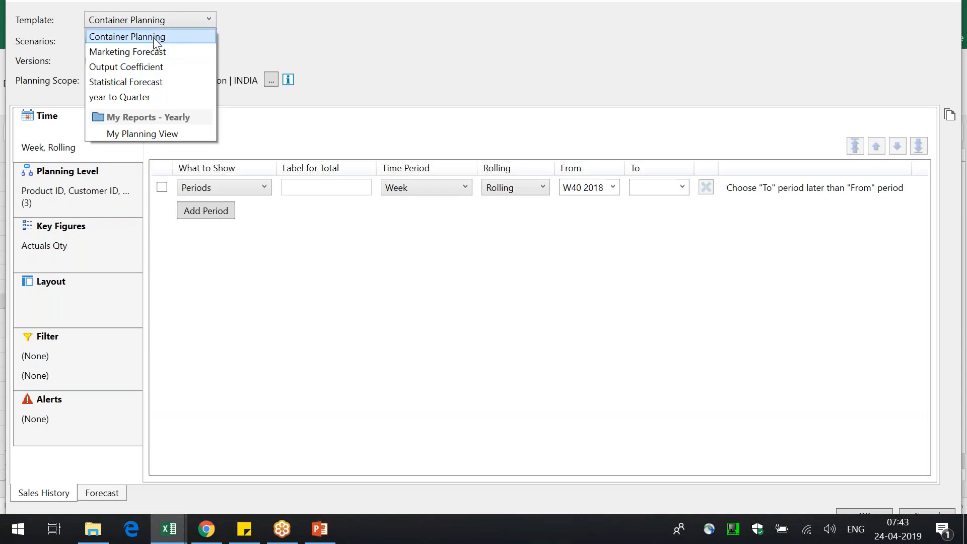
click(173, 56)
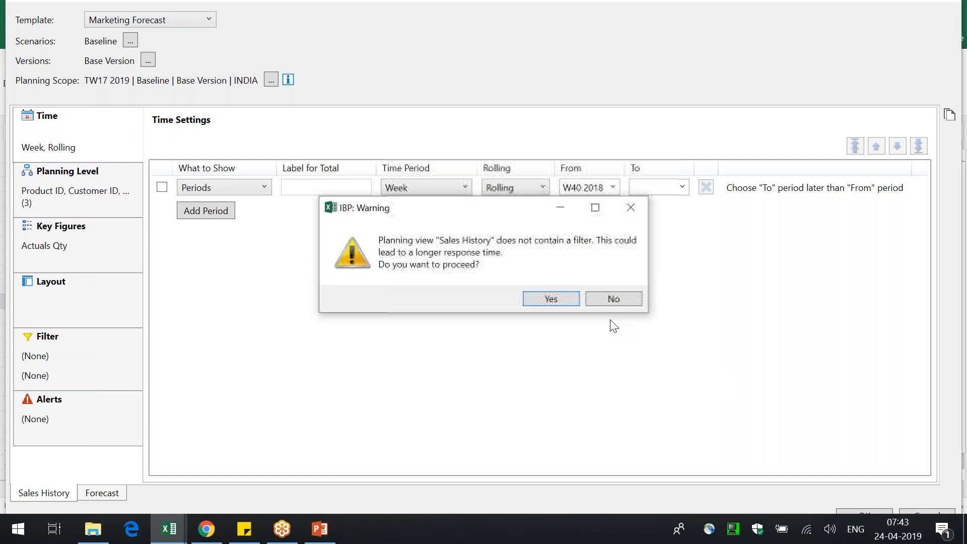
click(561, 301)
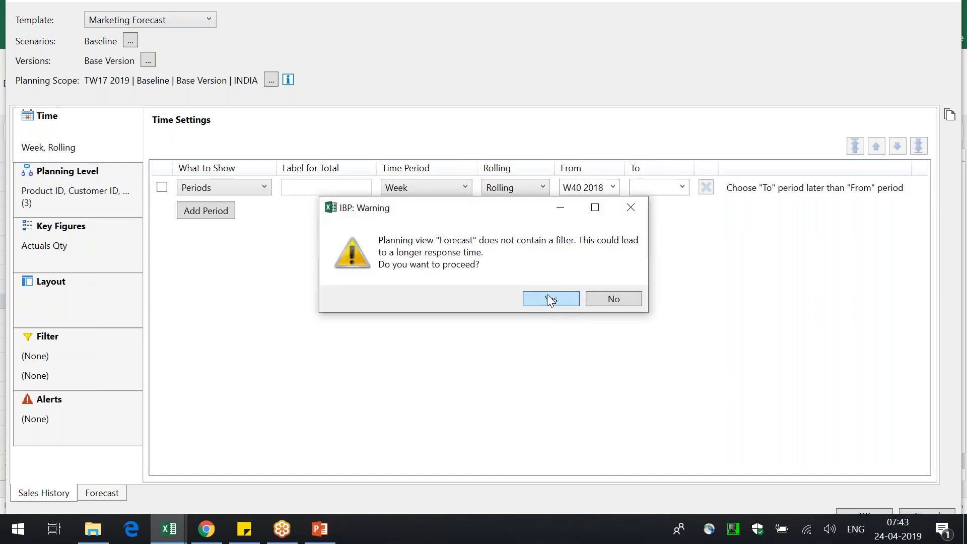
click(550, 299)
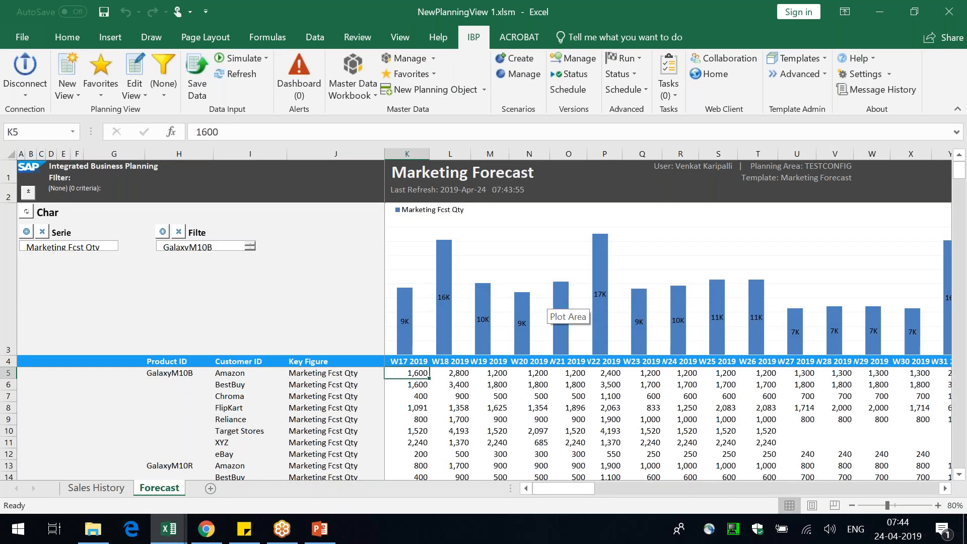
Step: Examine the key figure, customer and product entries, the filter line and the chart area on the Forecast sheet
click(323, 385)
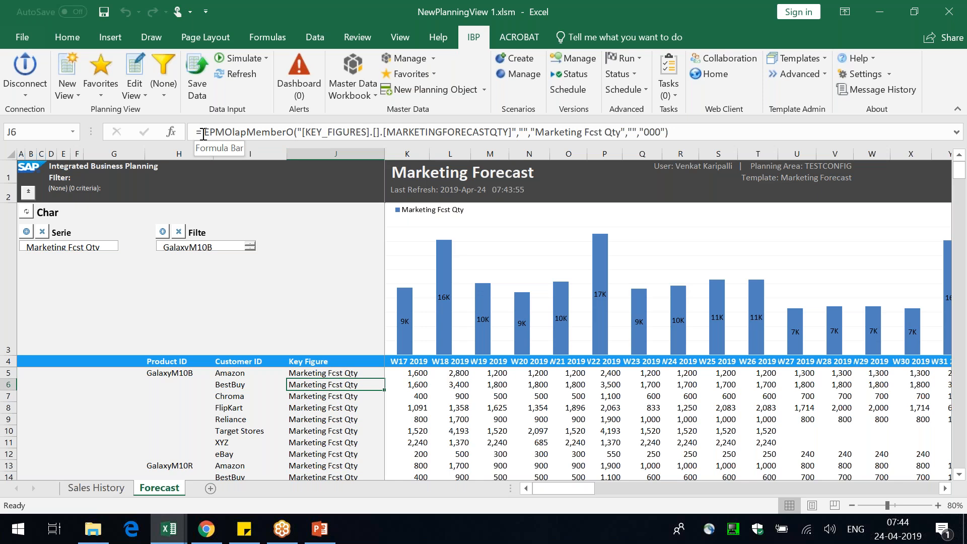
click(413, 373)
click(230, 375)
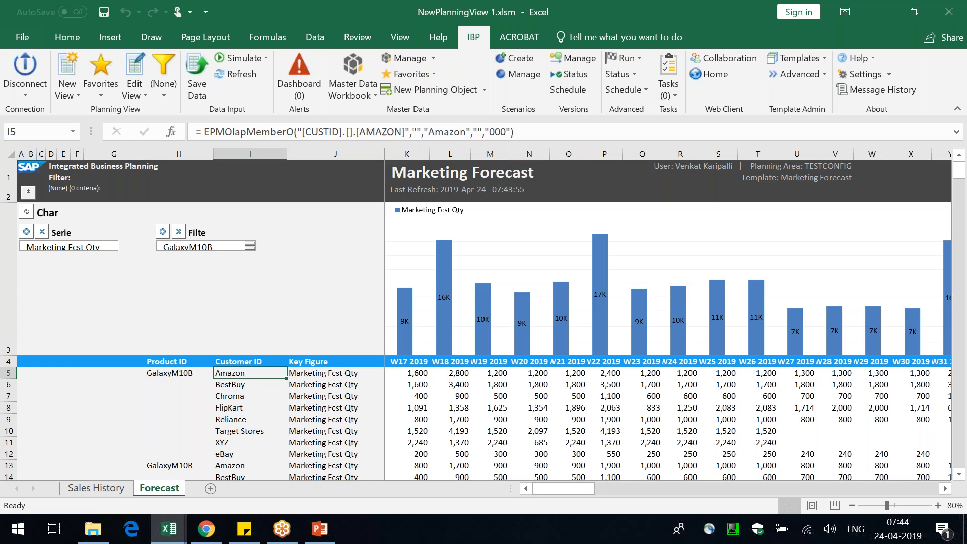
click(174, 373)
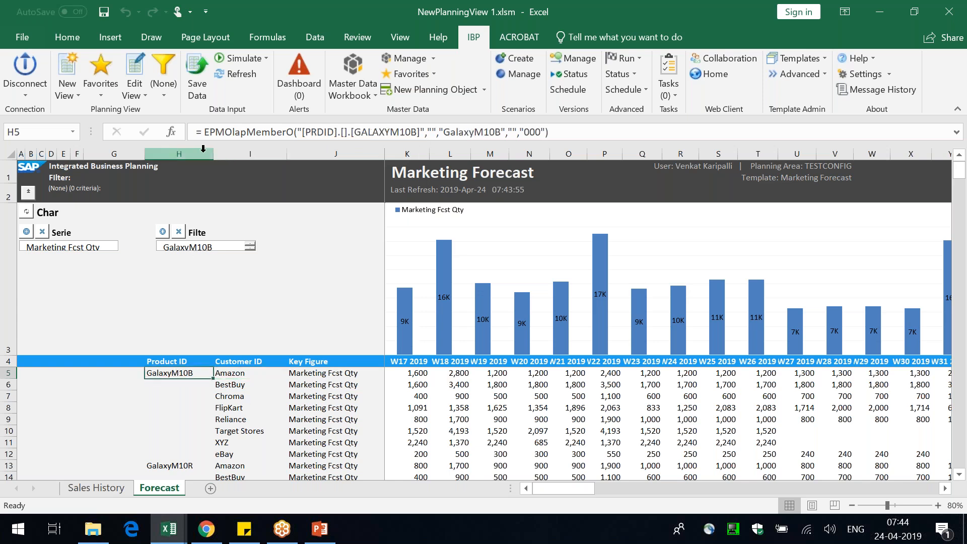
click(283, 279)
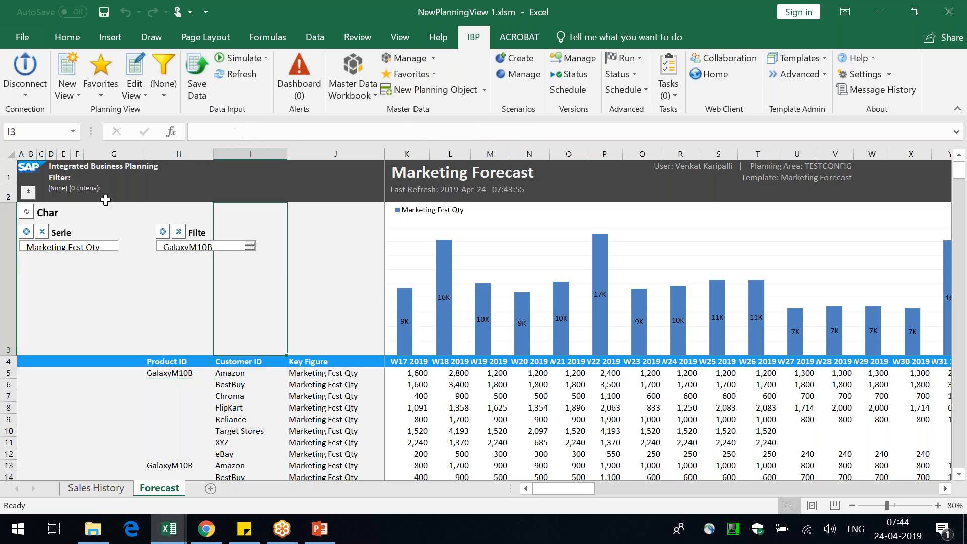
click(28, 192)
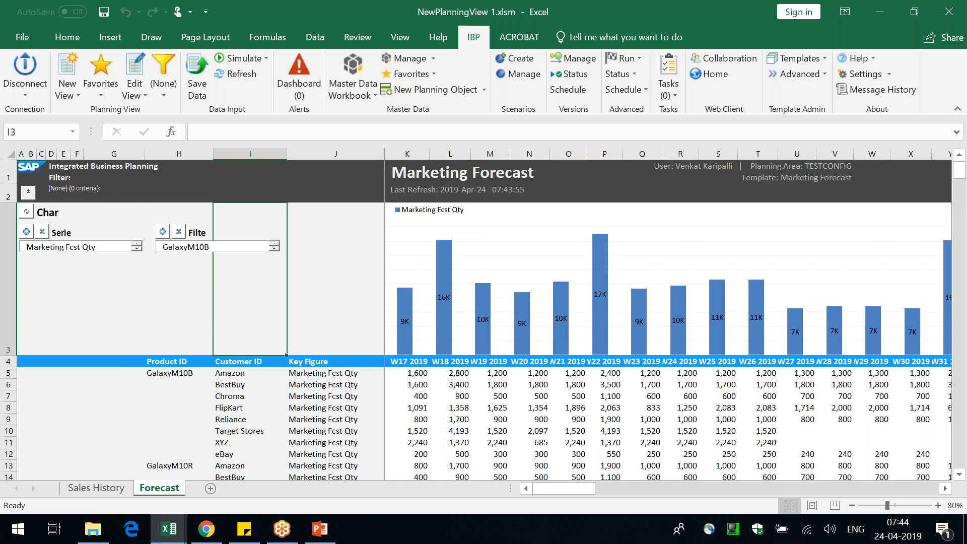
click(324, 194)
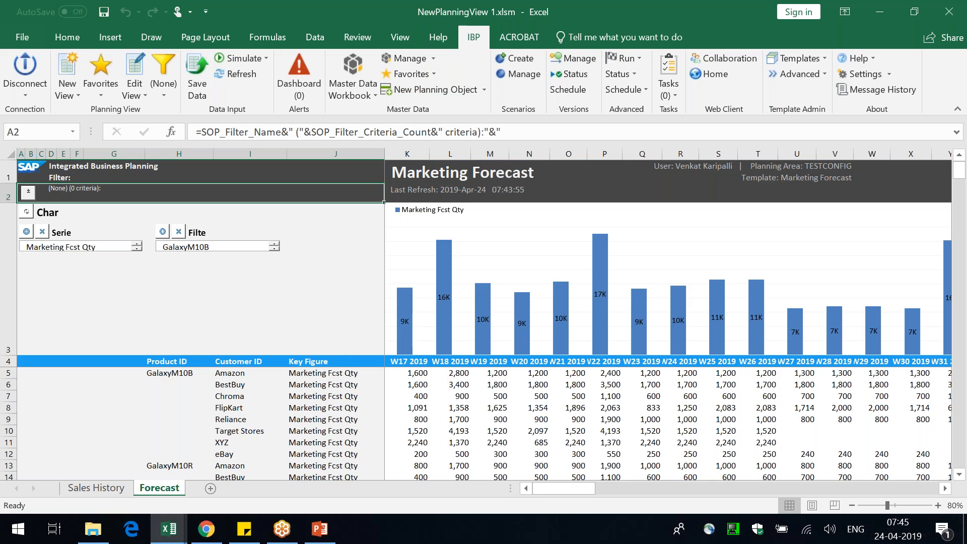
click(328, 316)
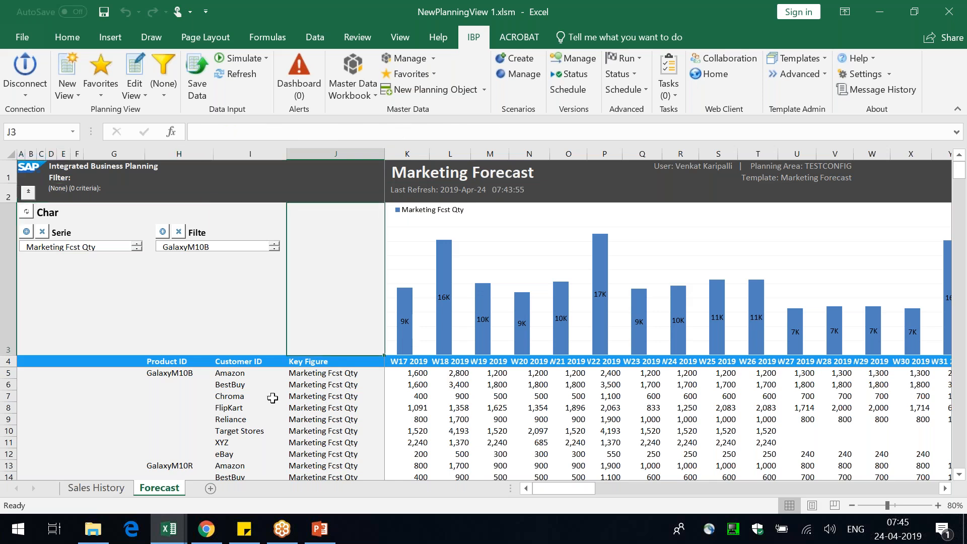
Step: Widen the Product ID column on the Sales History sheet and review its Actuals Qty rows and weekly columns
click(108, 489)
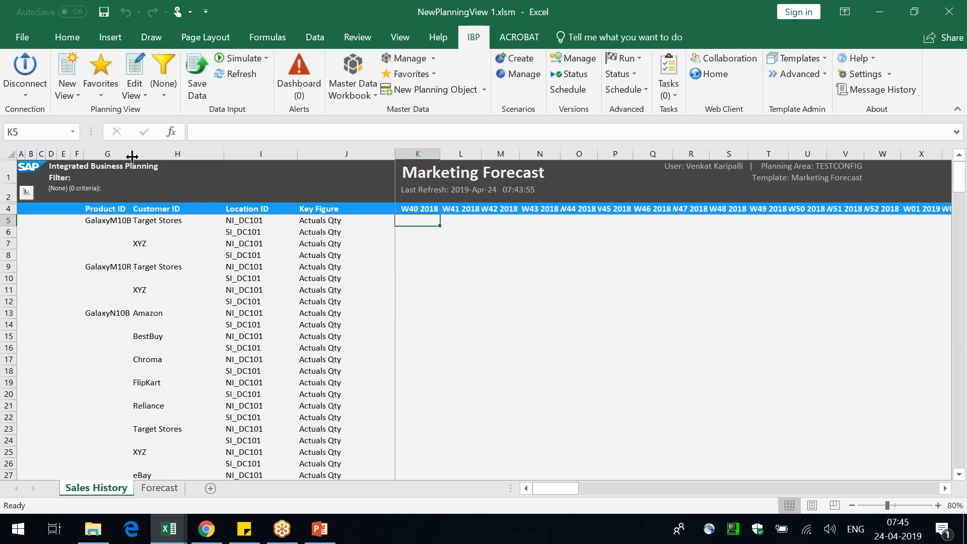
drag(132, 154, 177, 153)
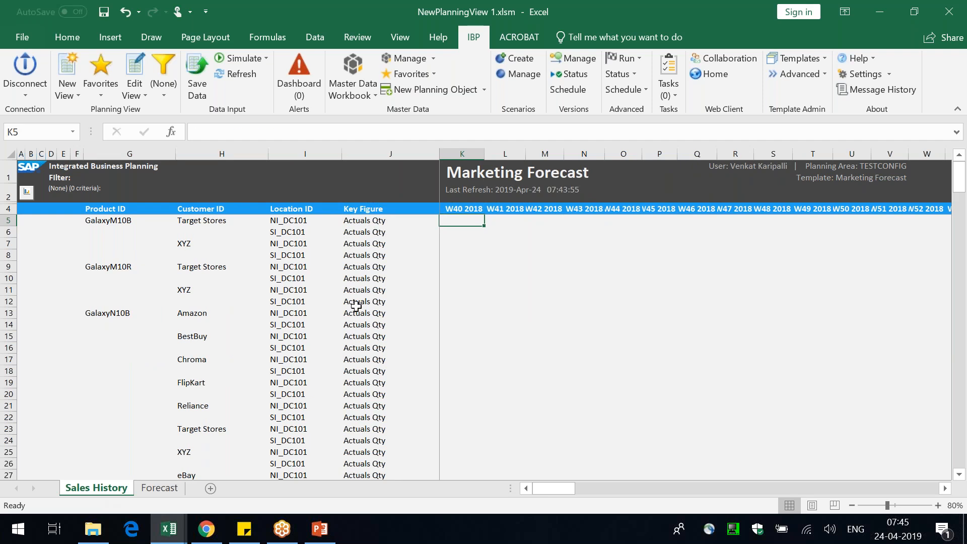
drag(356, 306, 369, 233)
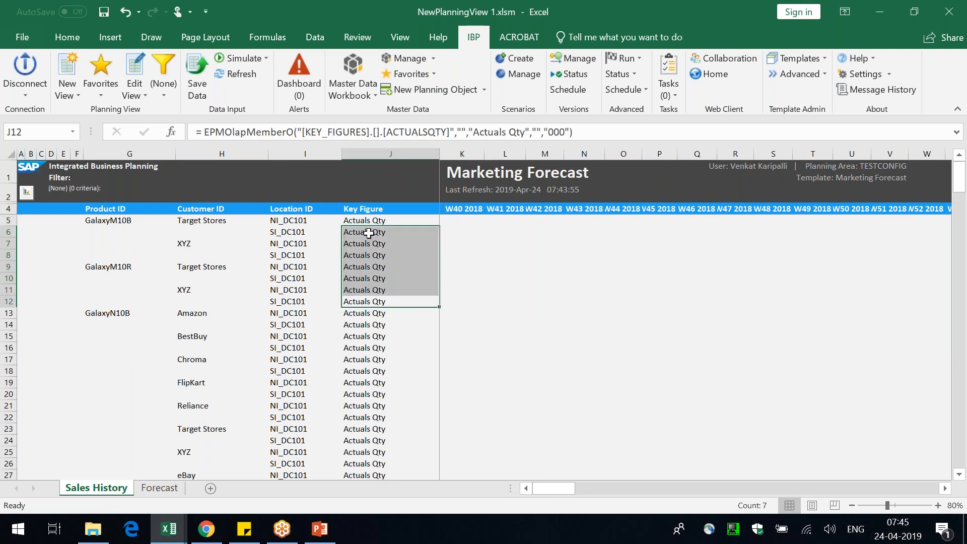
click(460, 154)
click(518, 266)
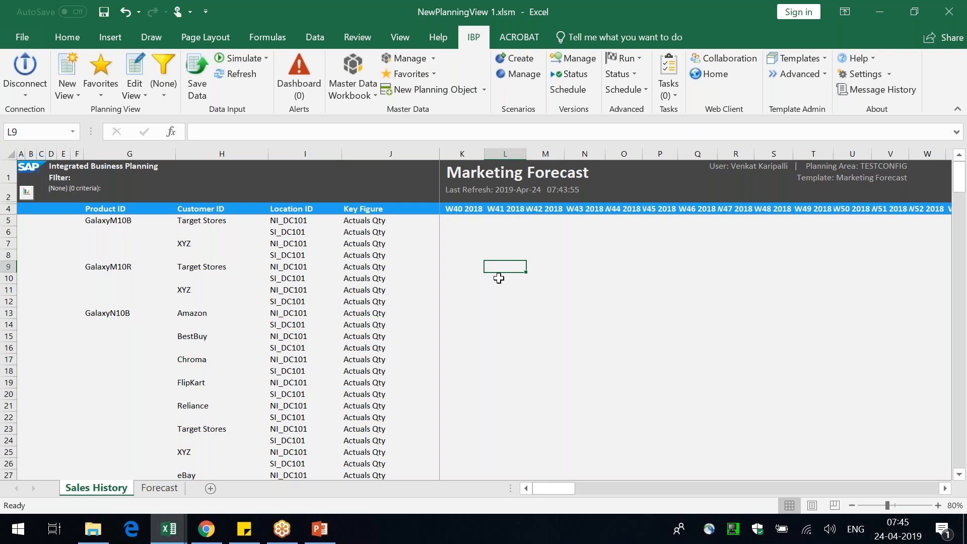
Step: Return to the Forecast sheet and hide the chart area above the planning table
click(161, 488)
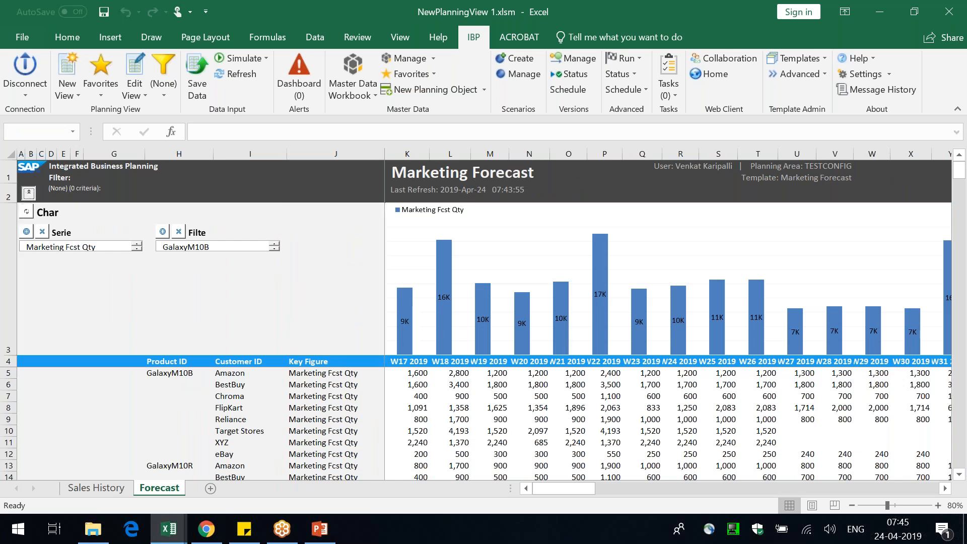
click(27, 192)
click(183, 291)
click(314, 313)
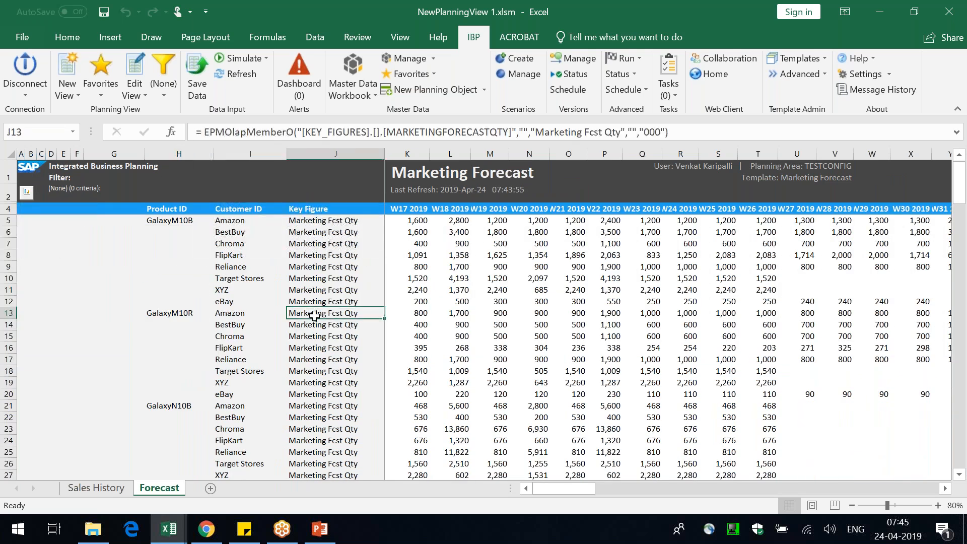
key(ctrl+Home)
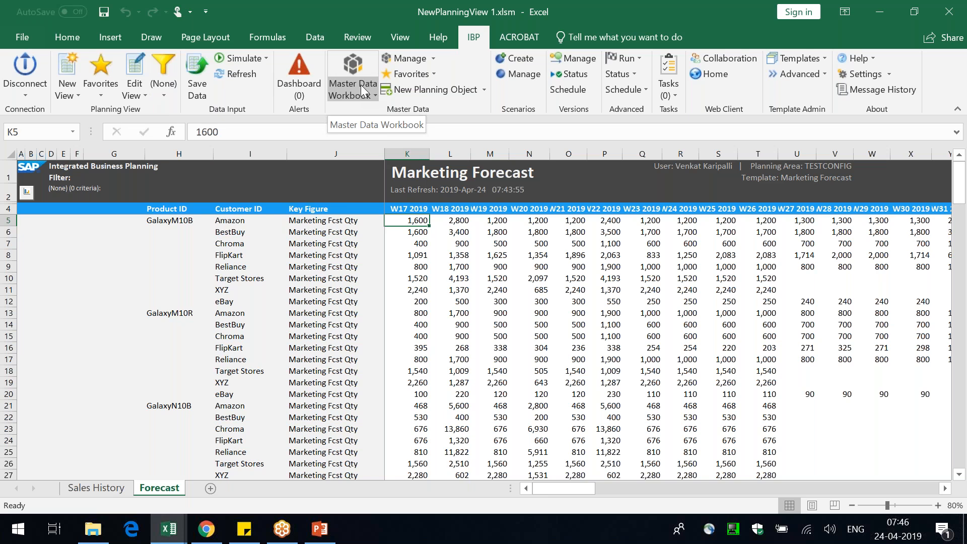
Step: Widen the W18 2019 and W19 2019 columns of the forecast table
click(559, 408)
key(ctrl+Home)
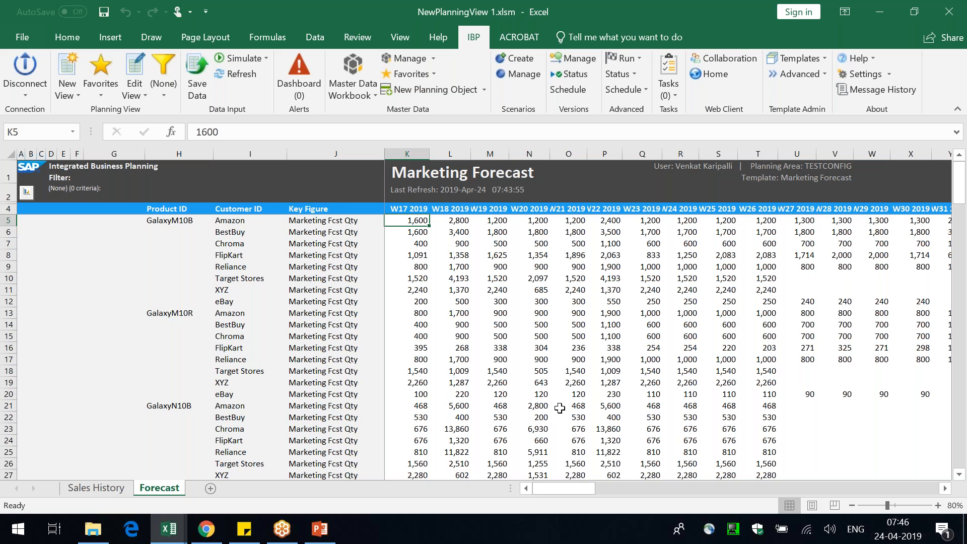
click(491, 220)
drag(507, 161, 477, 159)
Step: Set the W19 2019 Marketing Fcst Qty for product GalaxyM10B and customer Amazon to 2000
click(246, 232)
click(183, 220)
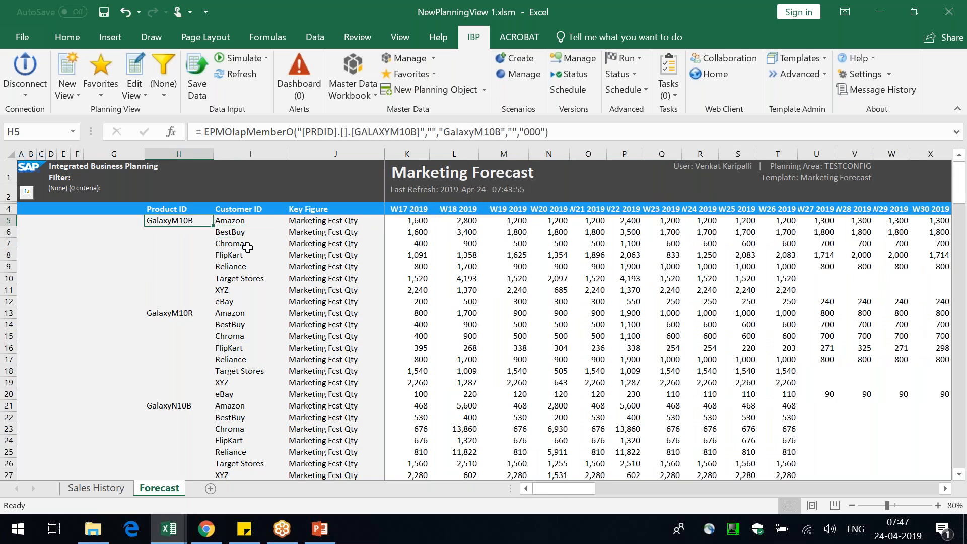
click(522, 222)
text(2000)
key(Return)
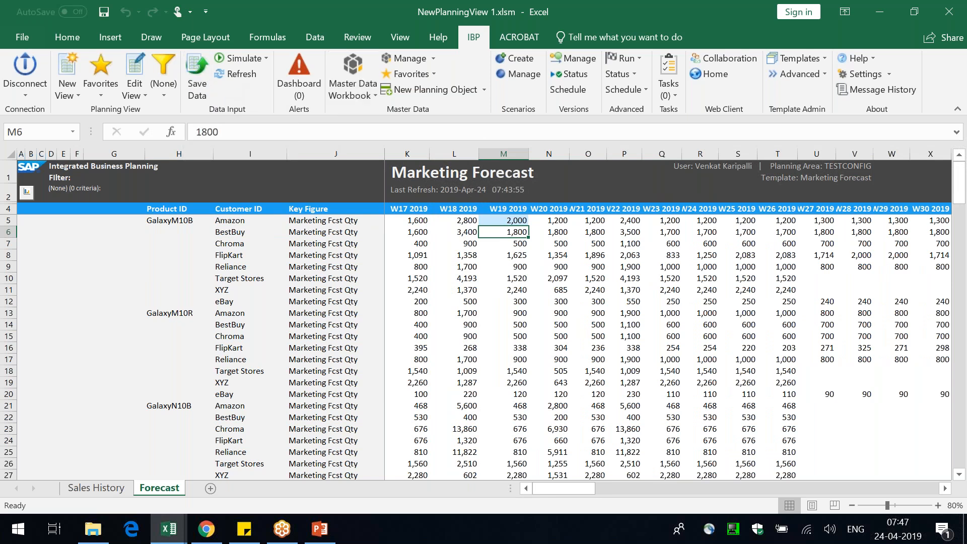
click(589, 59)
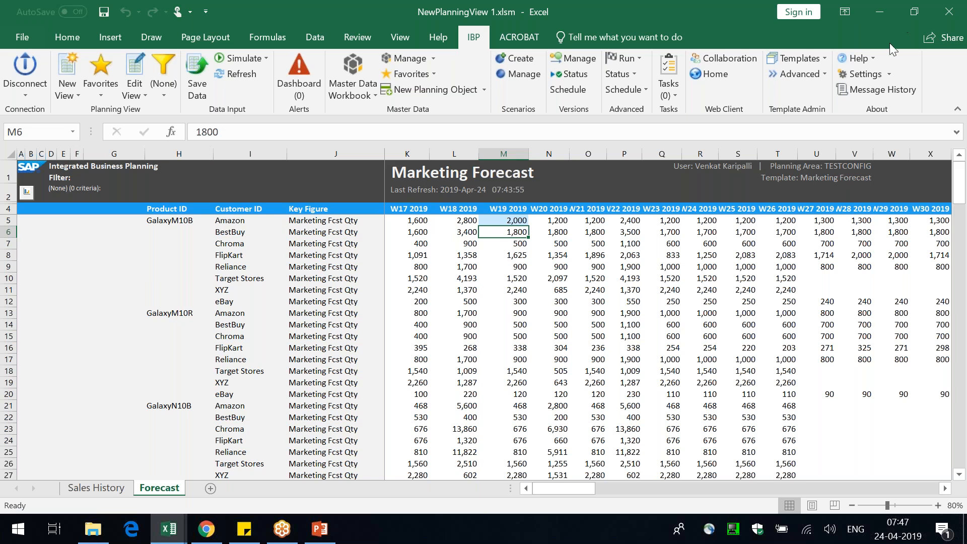
click(717, 286)
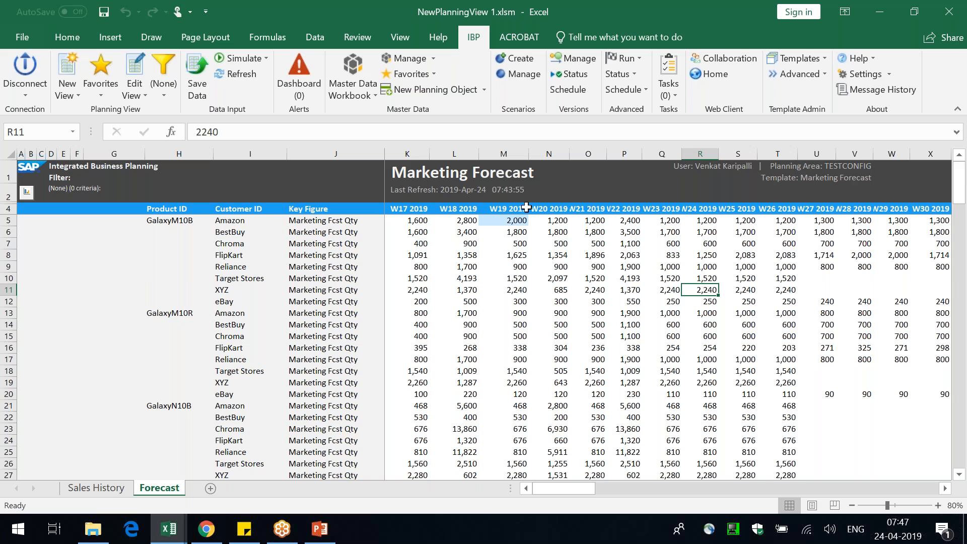
click(235, 215)
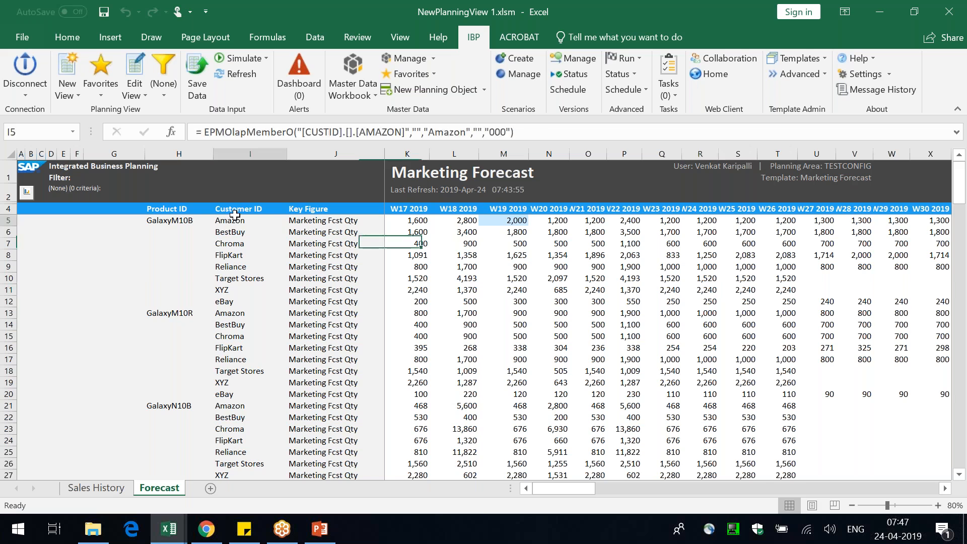
click(248, 154)
click(251, 207)
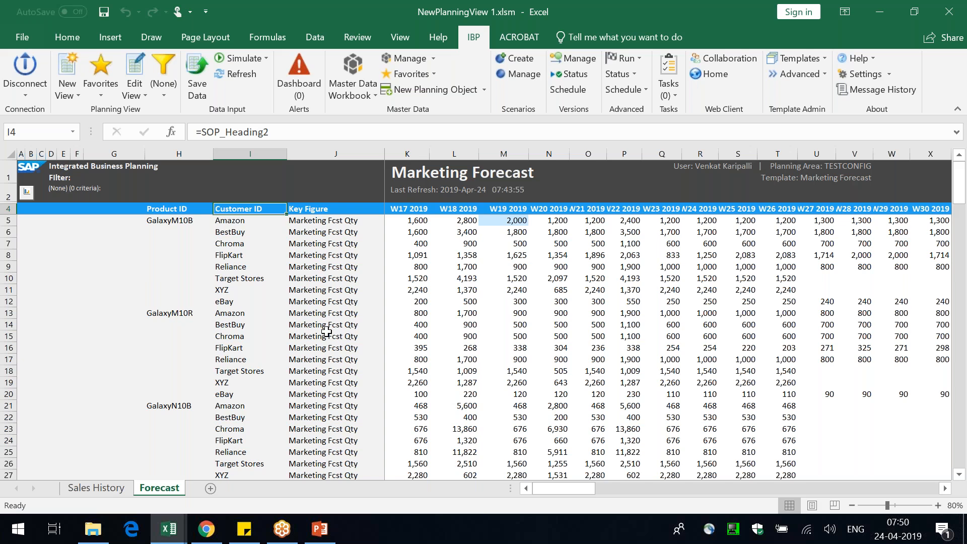
Step: Open IBP Demo.pptx from the GT Training Content - 2 folder and present its IBP Architecture slide with an on-screen pointer
click(94, 529)
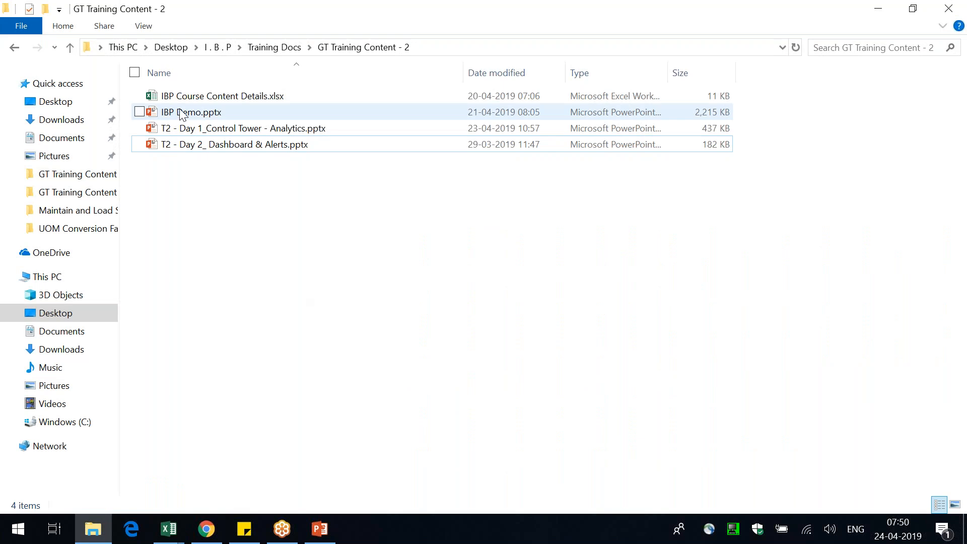
double_click(184, 112)
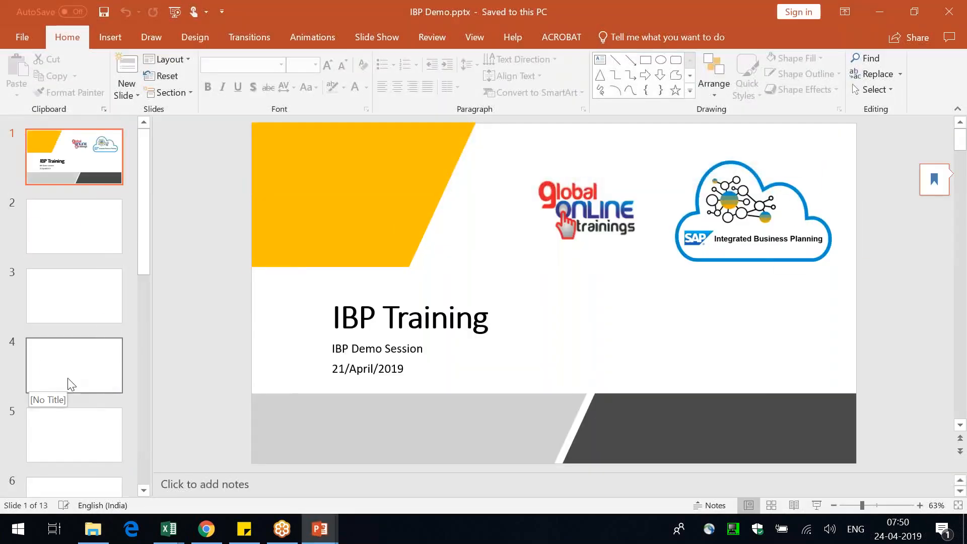
click(77, 291)
click(810, 510)
right_click(850, 269)
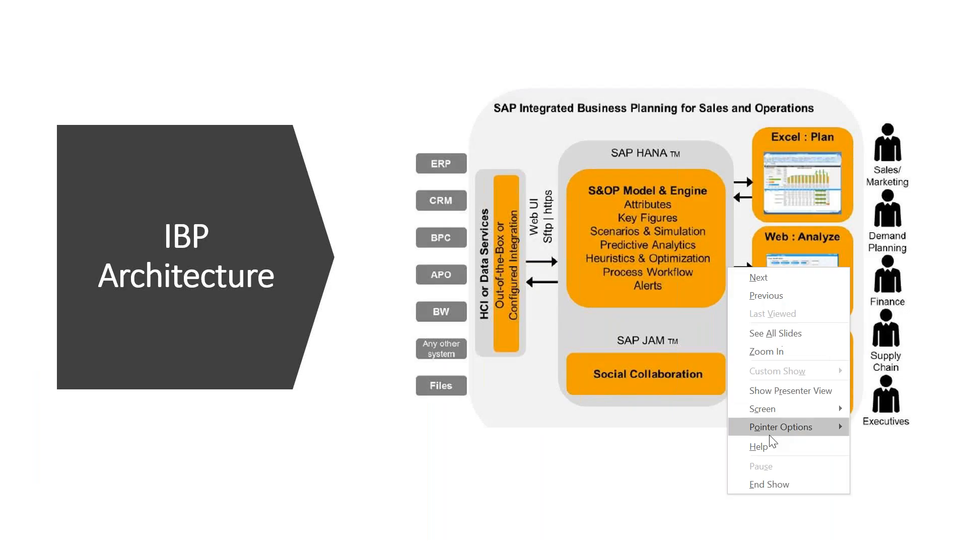
mouse_move(771, 435)
click(673, 403)
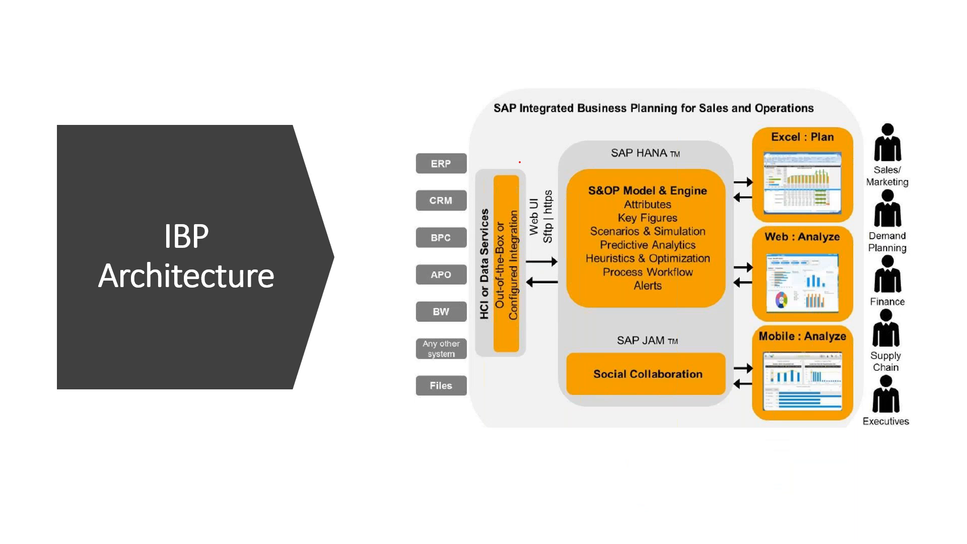
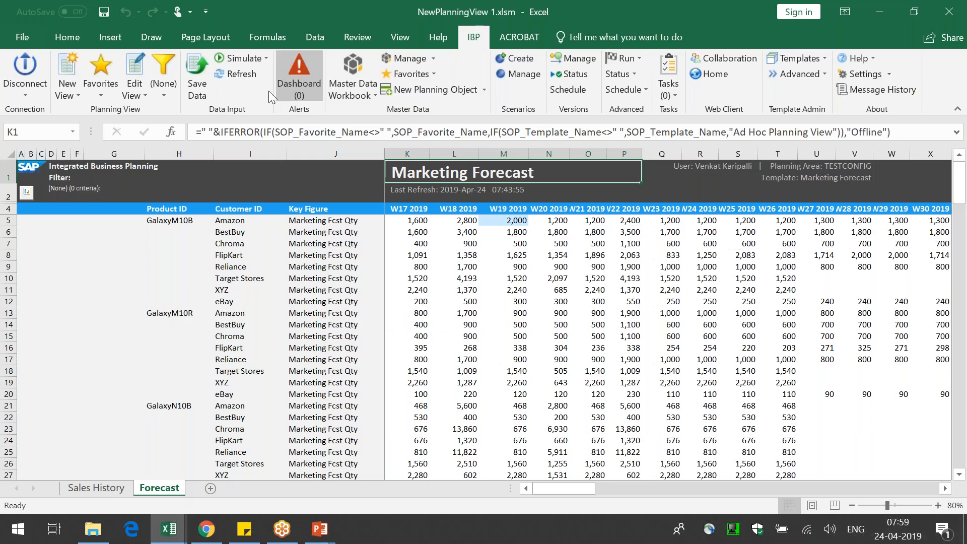
Step: Open the planning view for editing despite the unsaved values and review its time settings, keeping the time period at Week
click(228, 255)
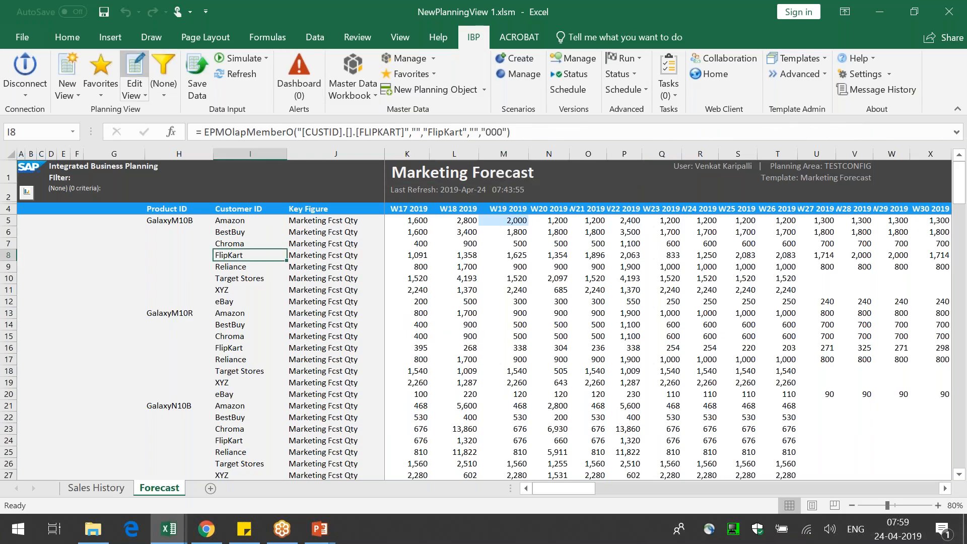
click(134, 66)
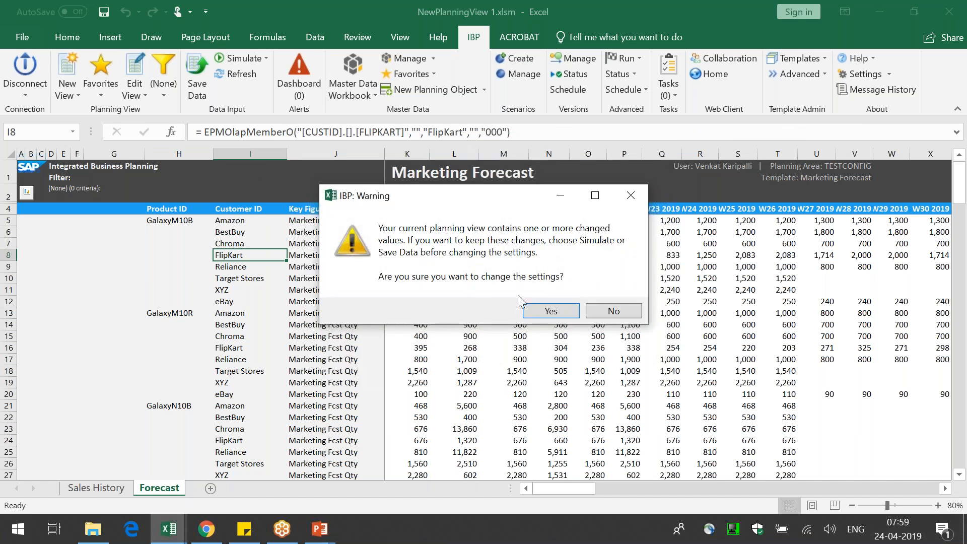
click(533, 311)
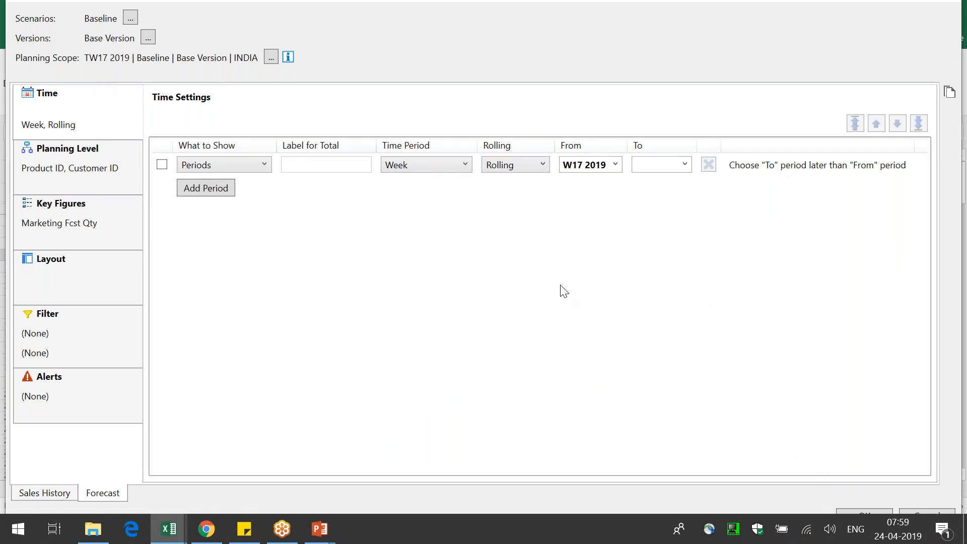
click(919, 0)
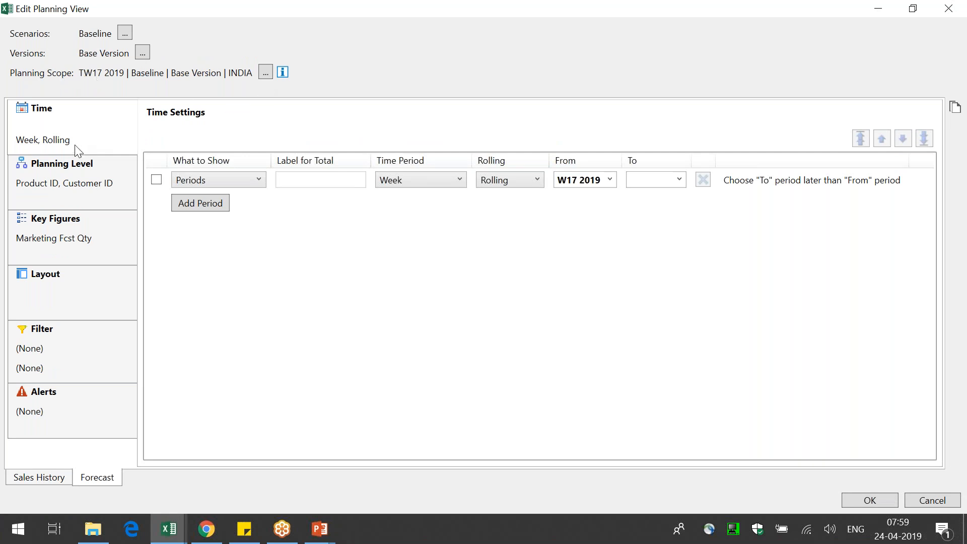
click(392, 185)
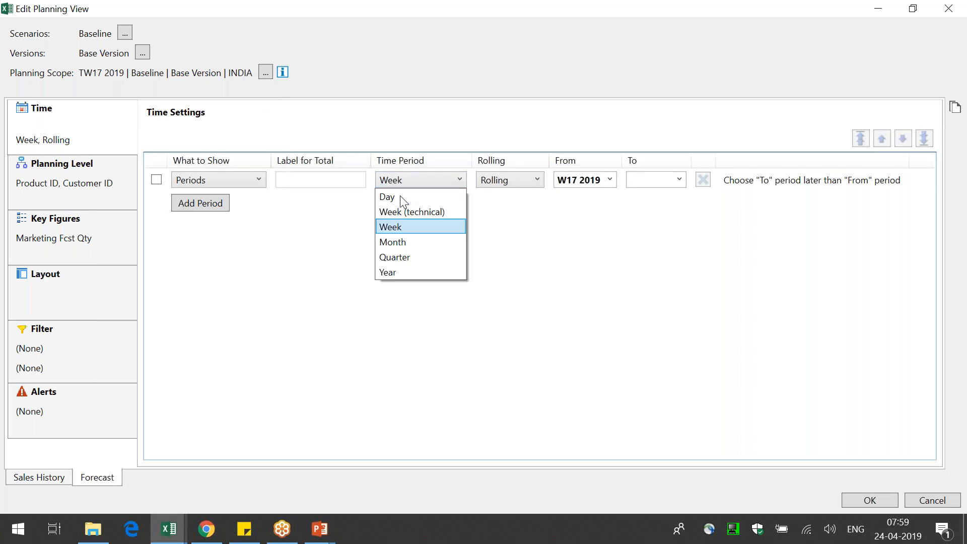
click(409, 227)
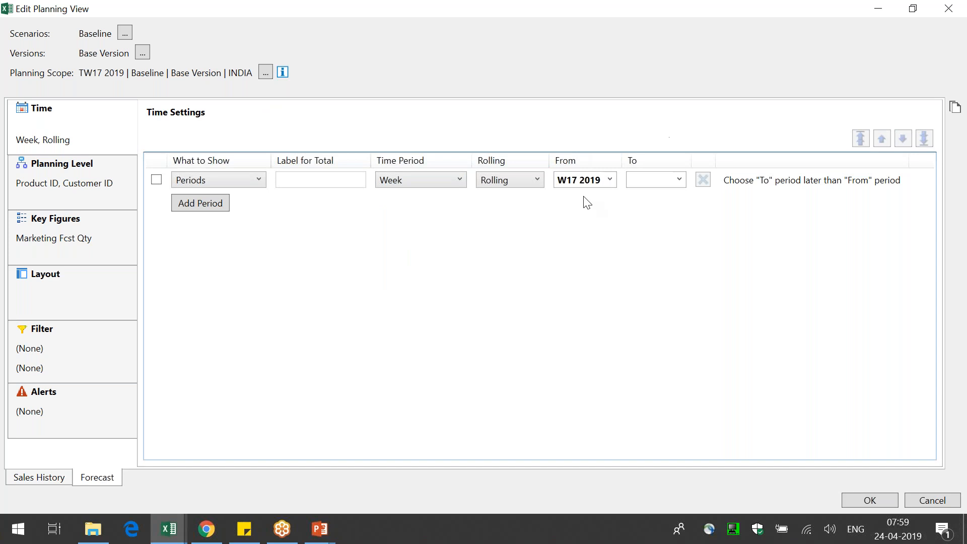
Step: Review the Forecast view's planning level, key figure, layout, filter and alert settings
click(34, 176)
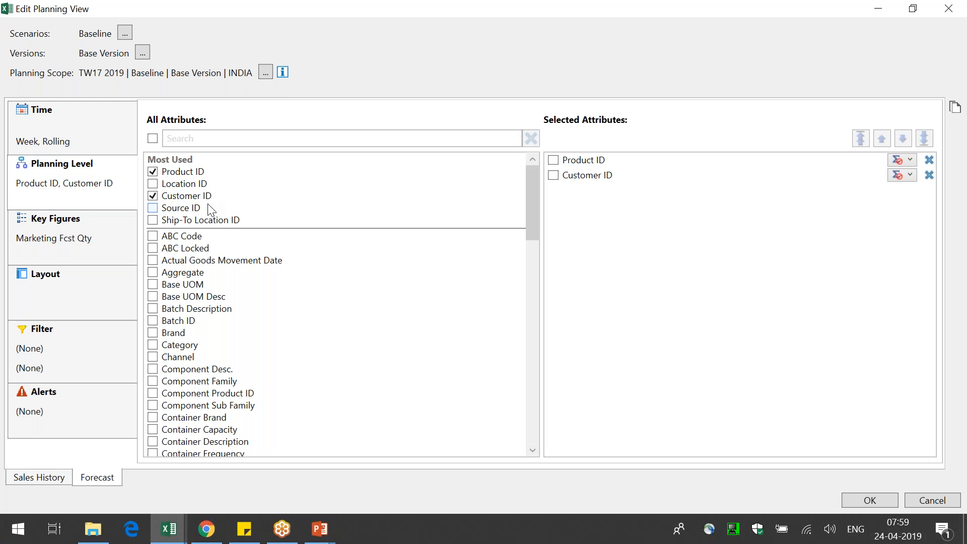
click(49, 244)
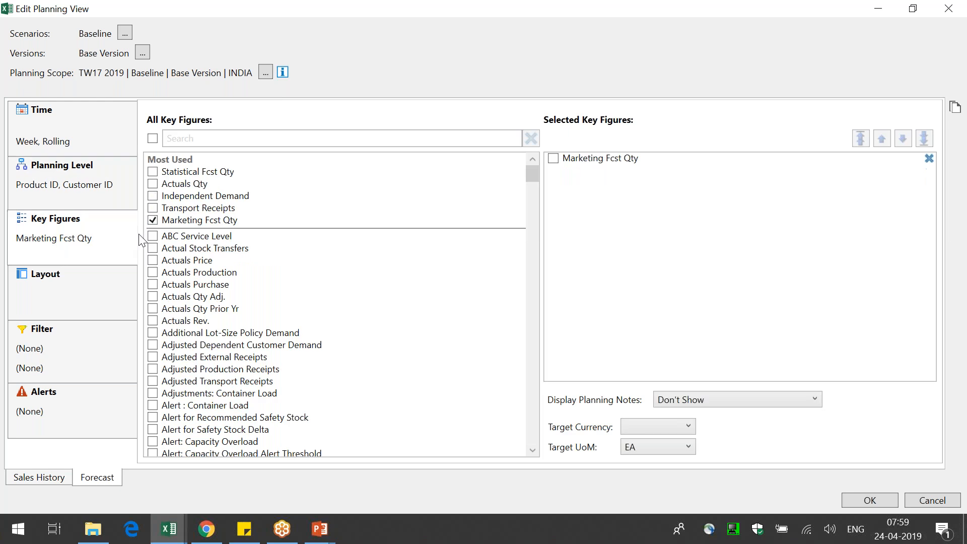
click(71, 290)
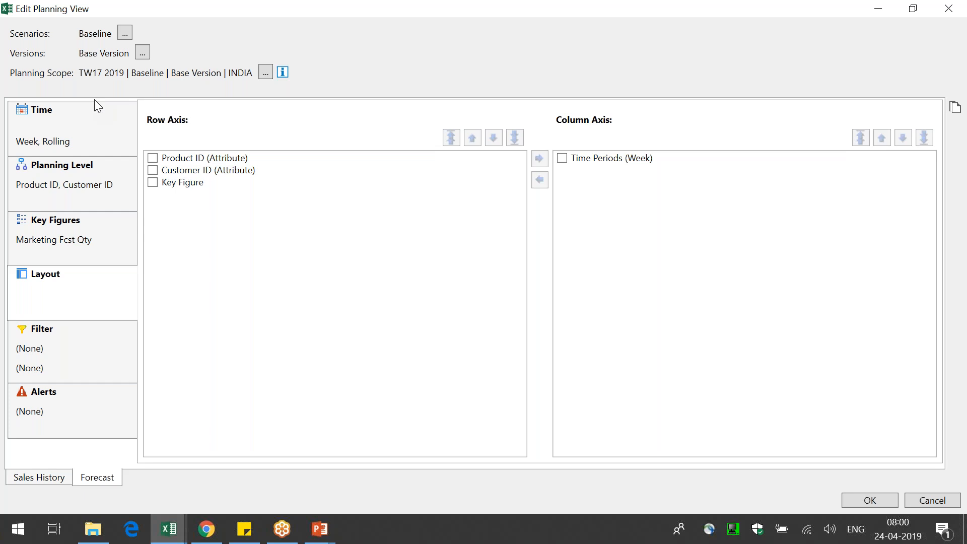
click(76, 356)
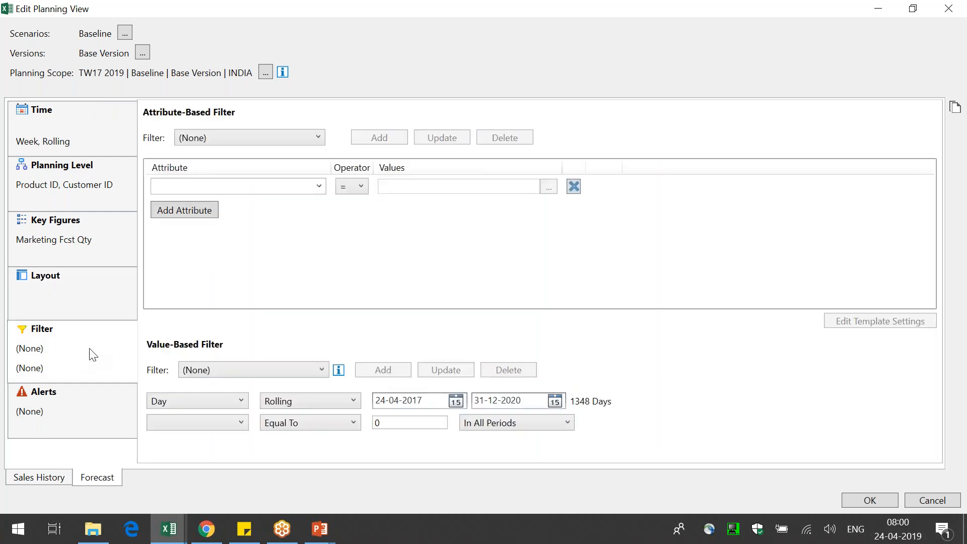
click(68, 390)
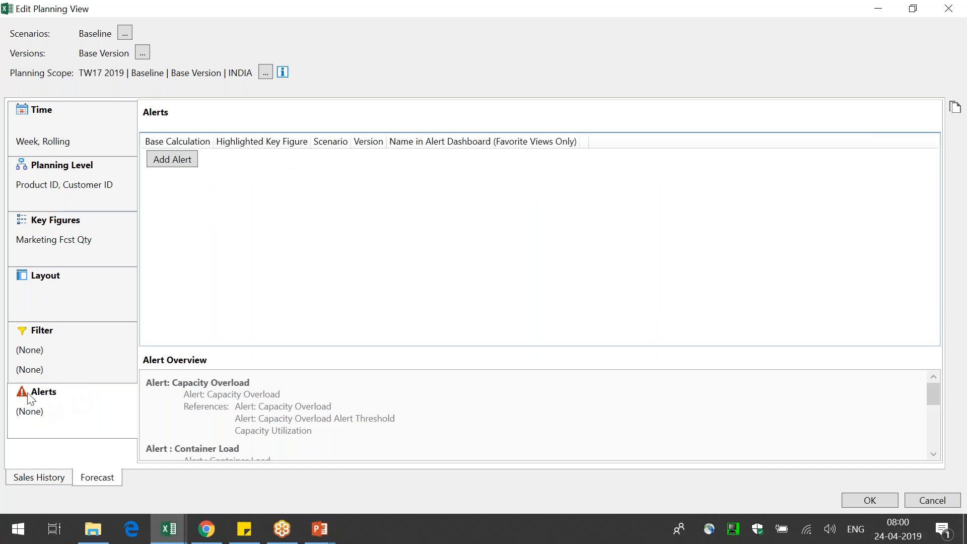
Step: Add a blank alert, inspect its base calculation choices and discard the planning view edits
click(176, 159)
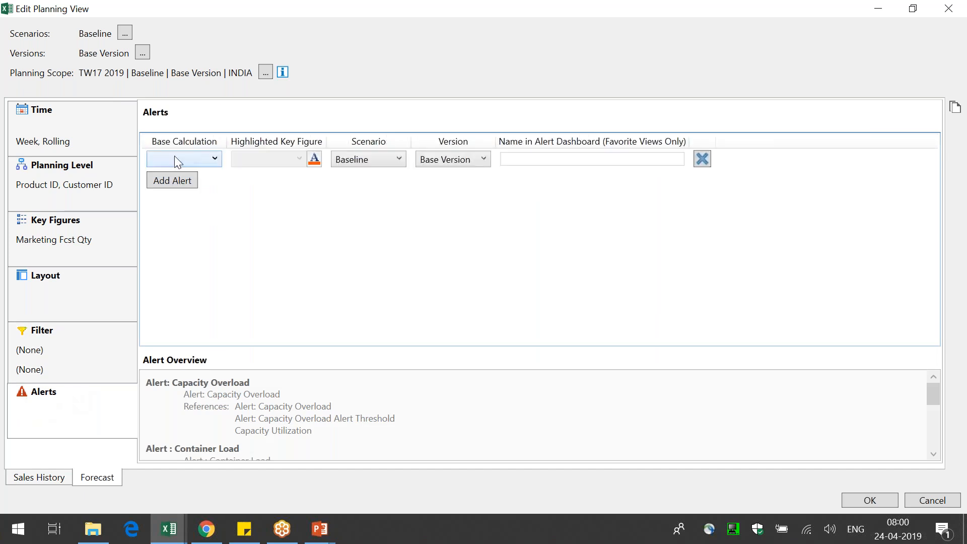
click(174, 156)
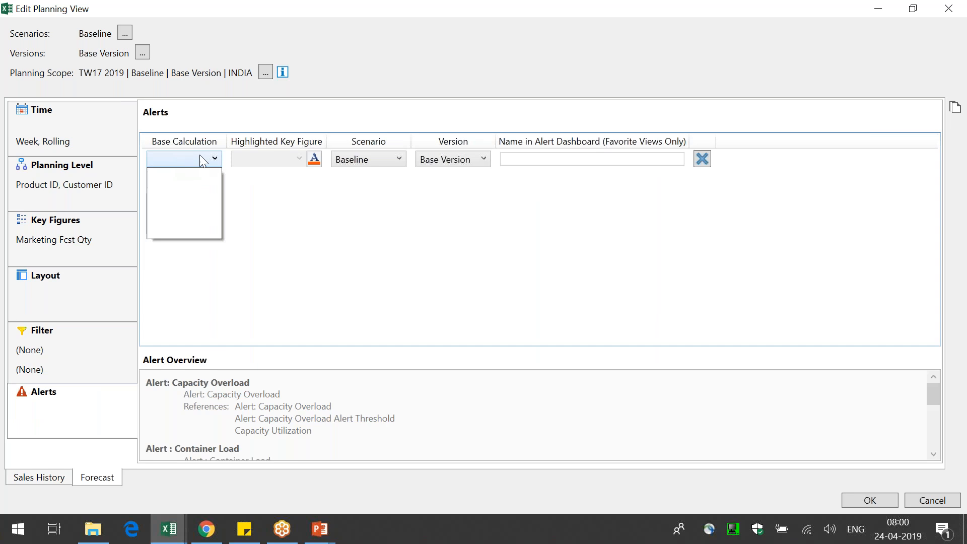
click(200, 155)
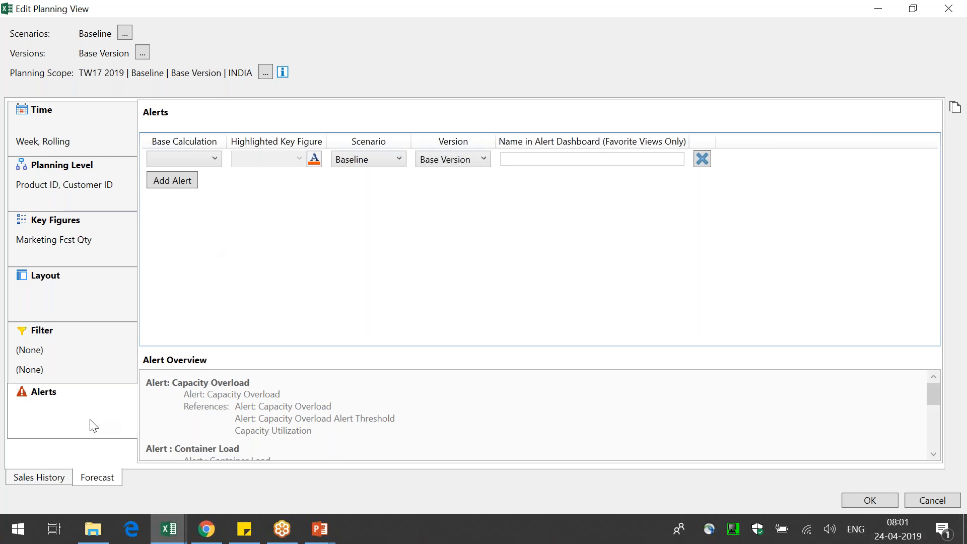
click(930, 501)
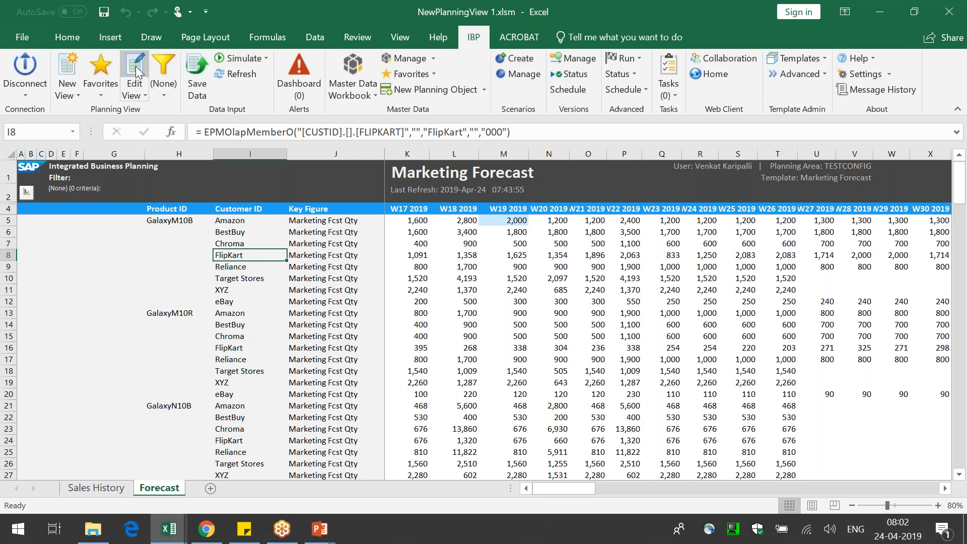
click(140, 94)
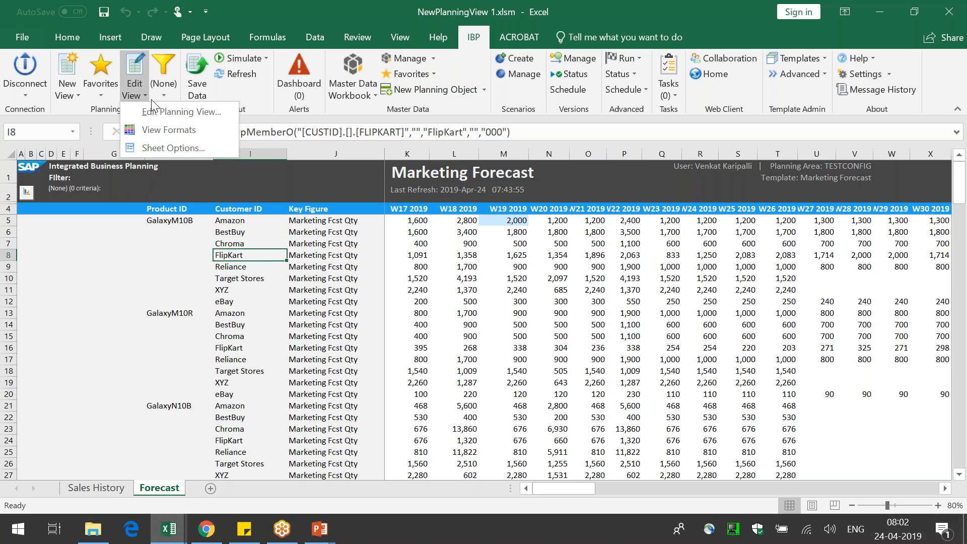
key(Escape)
Step: Delete the Customer ID attribute from the planning view with Quick Edit, accepting the loss of unsaved values
key(Up)
key(Up)
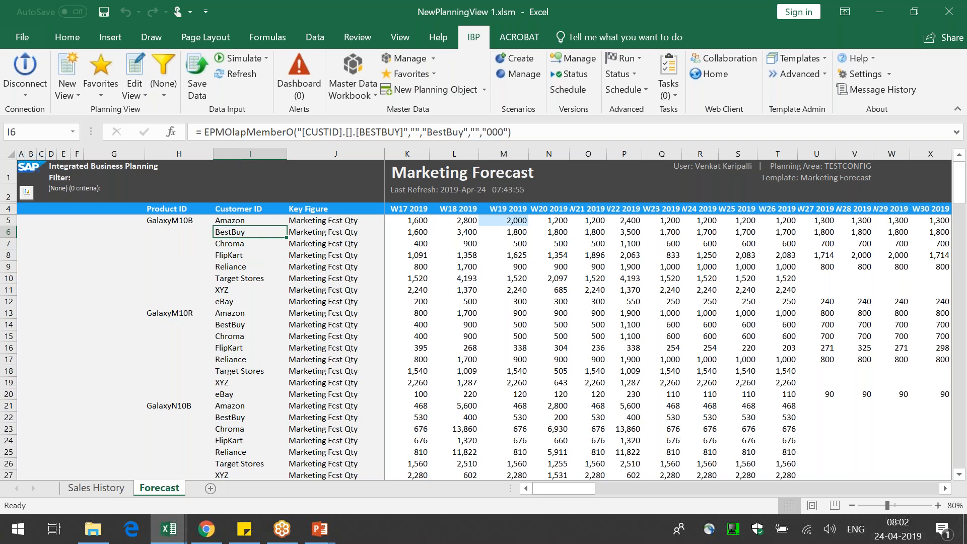
right_click(253, 231)
mouse_move(348, 165)
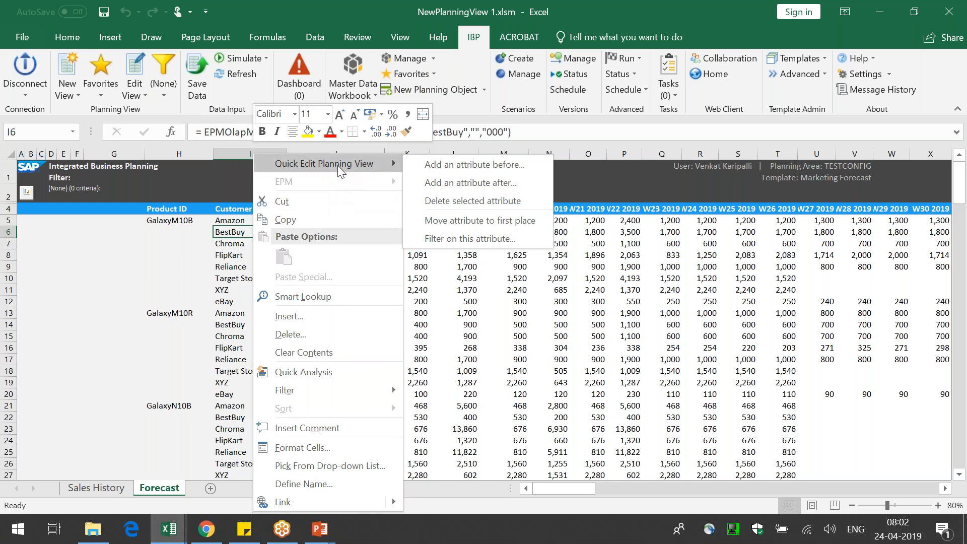
click(459, 201)
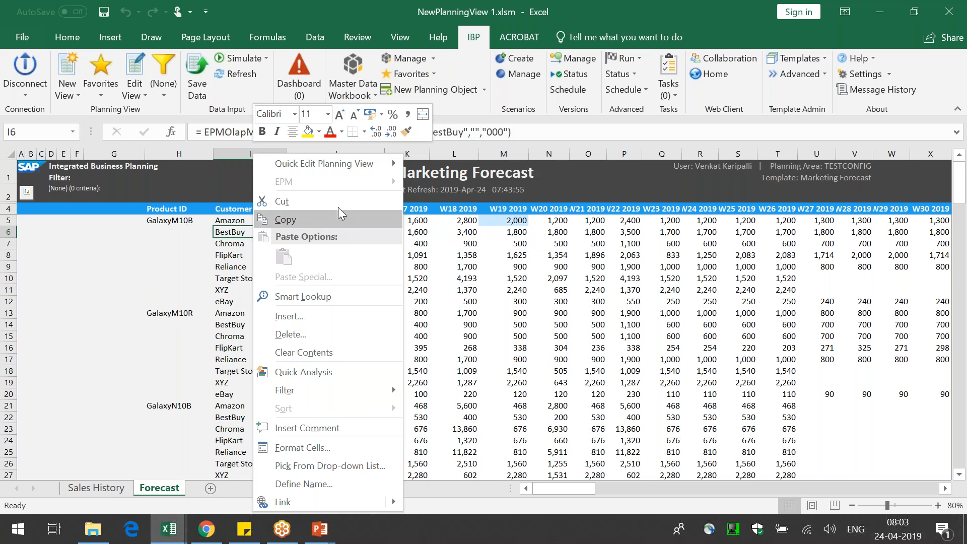
mouse_move(397, 169)
click(478, 201)
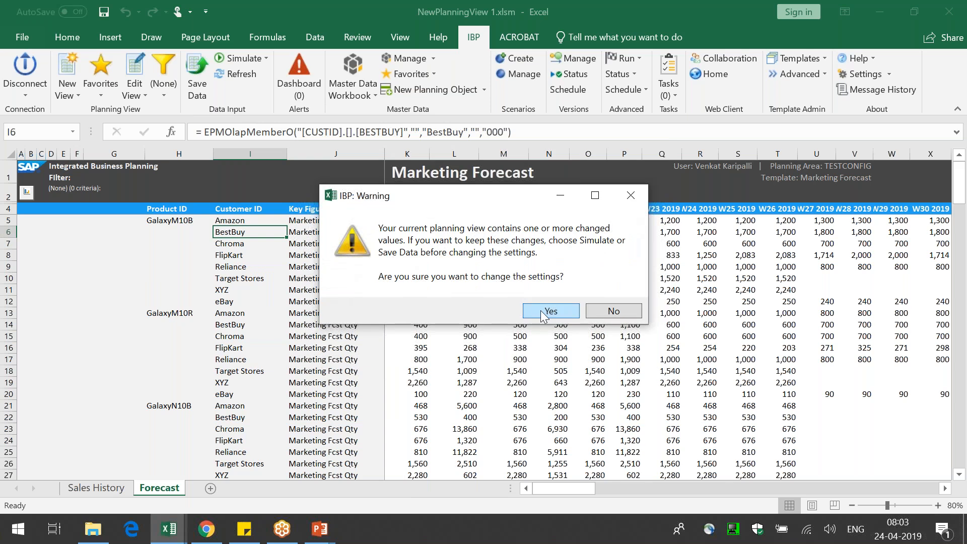
click(540, 311)
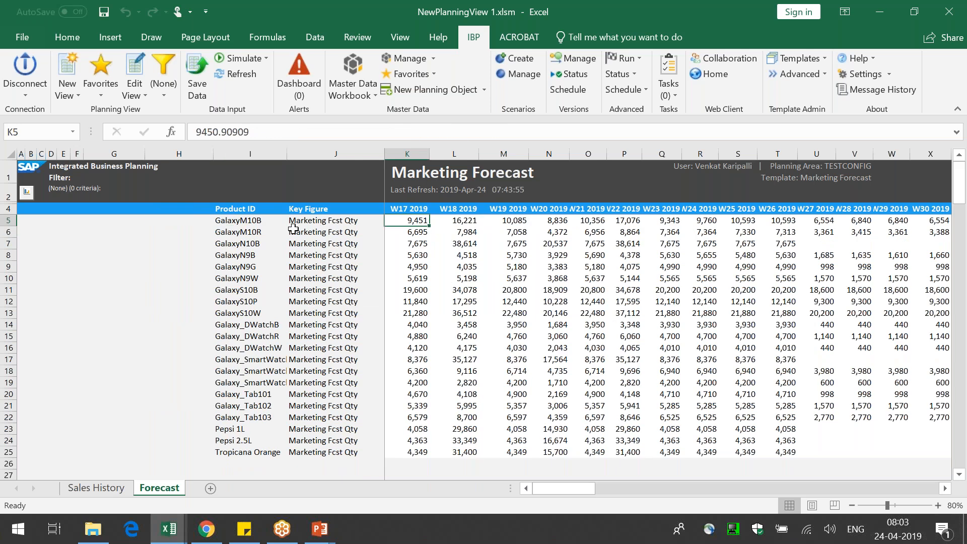
click(260, 223)
key(Down)
key(Right)
key(Right)
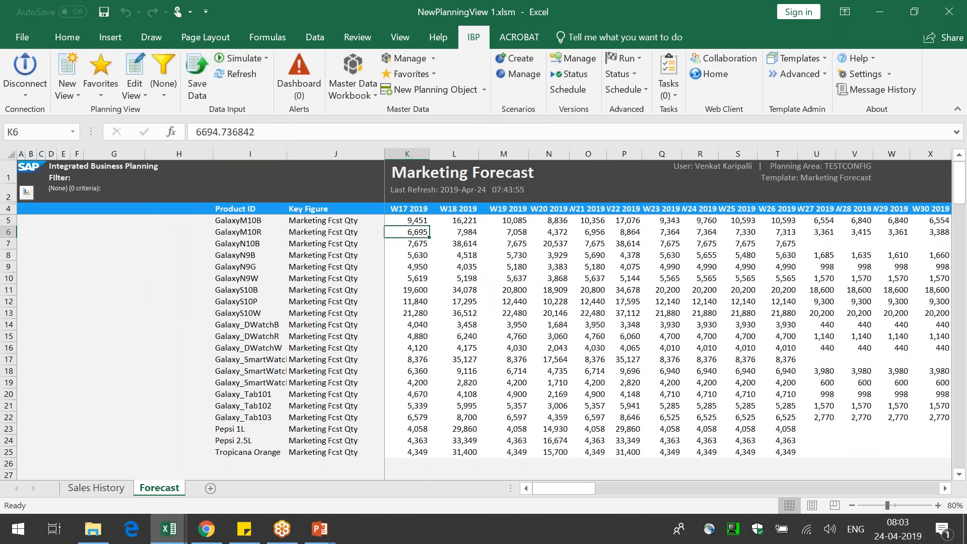
Step: Add the Brand attribute after Product ID in the planning view with Quick Edit
click(260, 220)
right_click(256, 221)
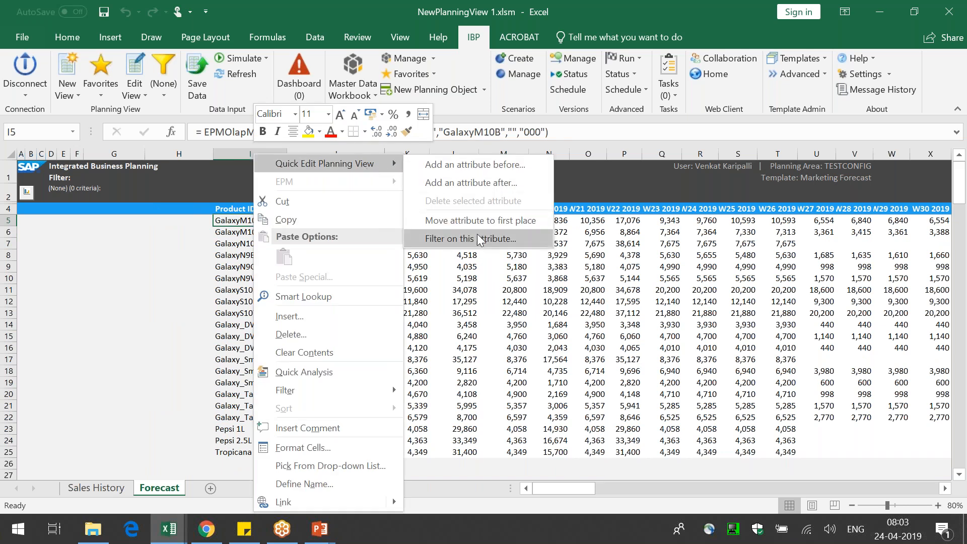
click(473, 184)
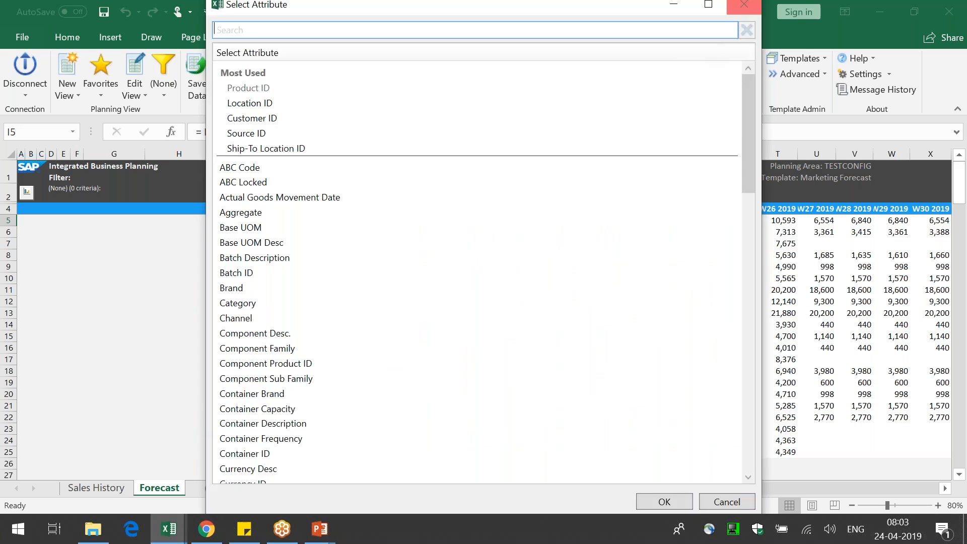
text(BRAND)
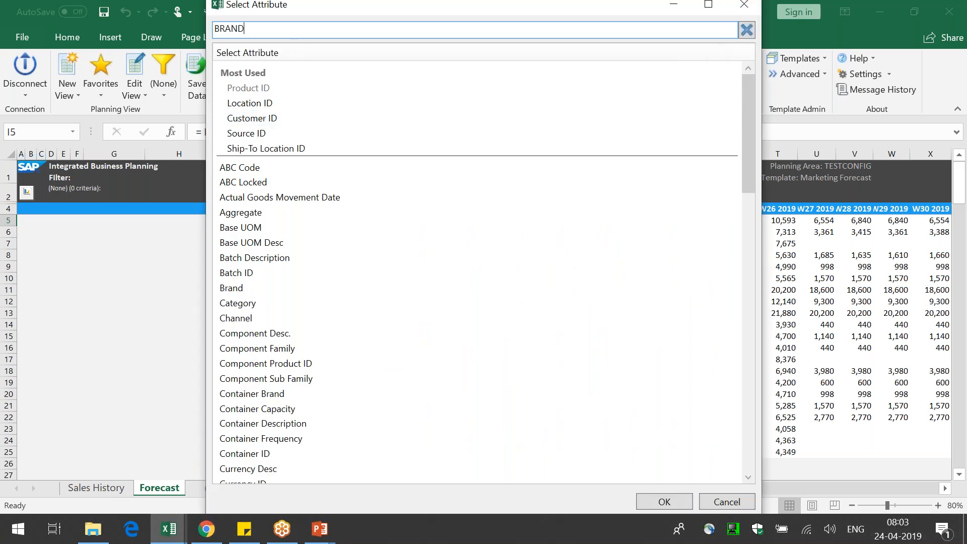
click(272, 72)
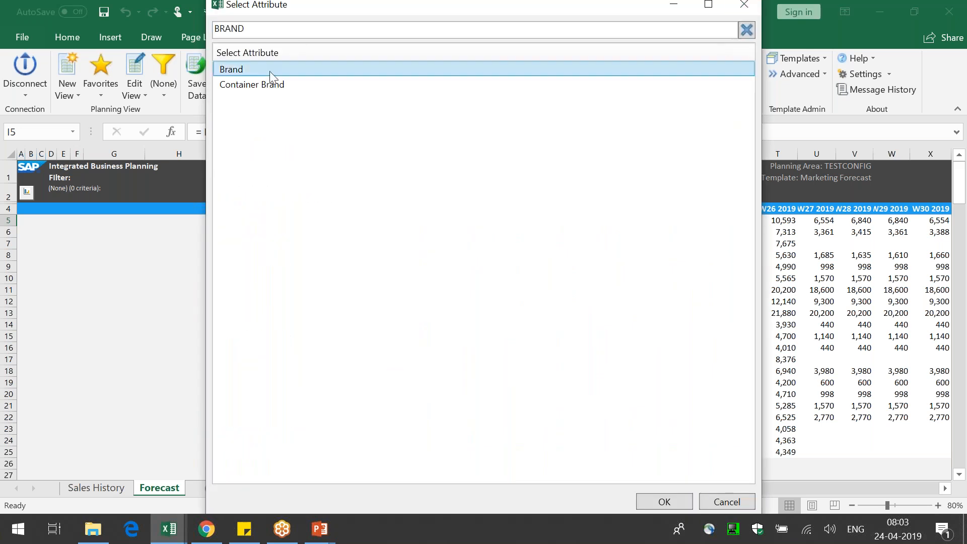
click(659, 500)
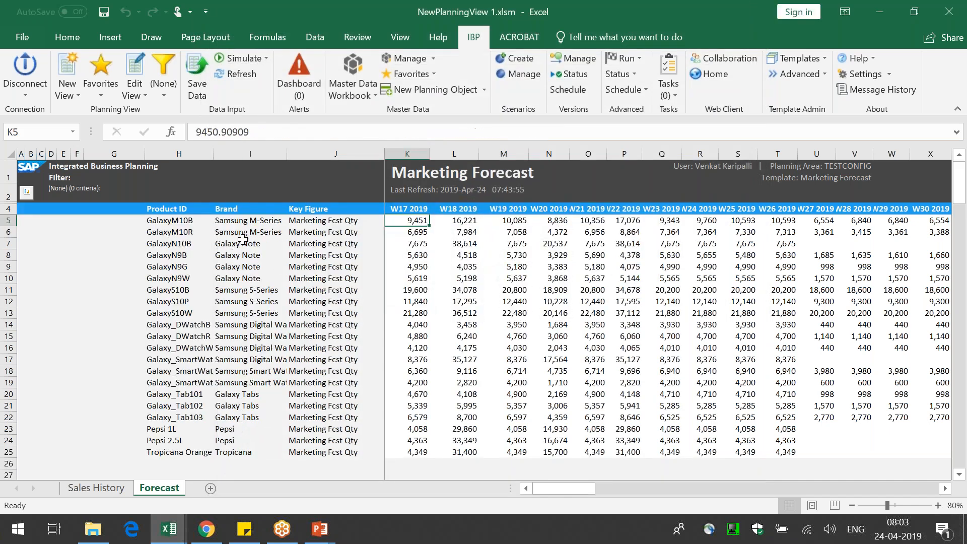
Step: Examine which products belong to the Samsung M-Series and Galaxy Note brands in the forecast table
click(242, 220)
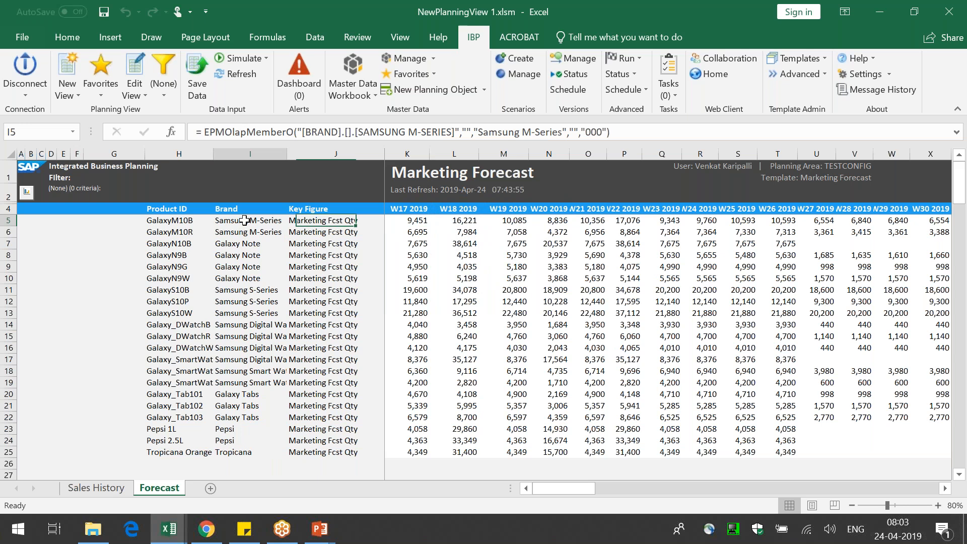
click(189, 225)
click(190, 233)
drag(270, 231, 269, 220)
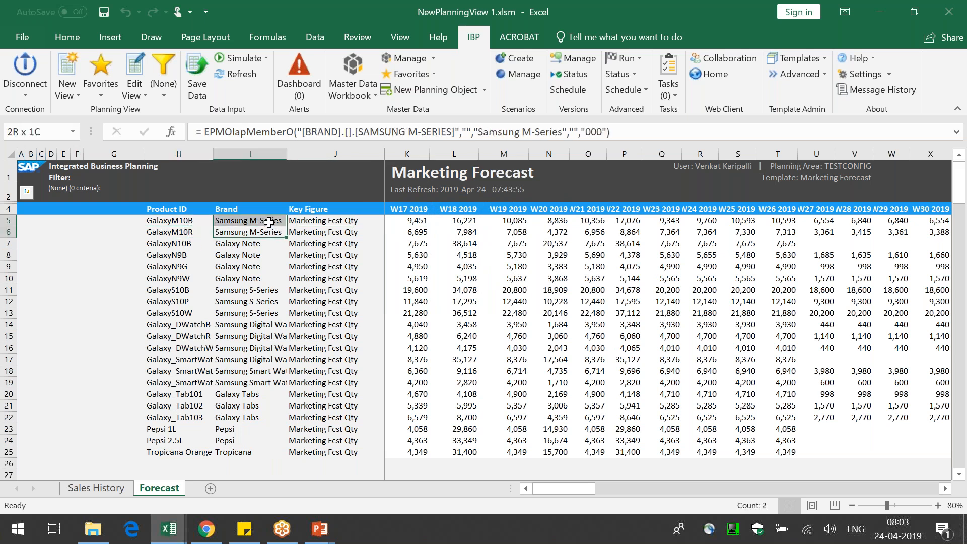
click(164, 244)
click(173, 255)
click(158, 268)
click(150, 281)
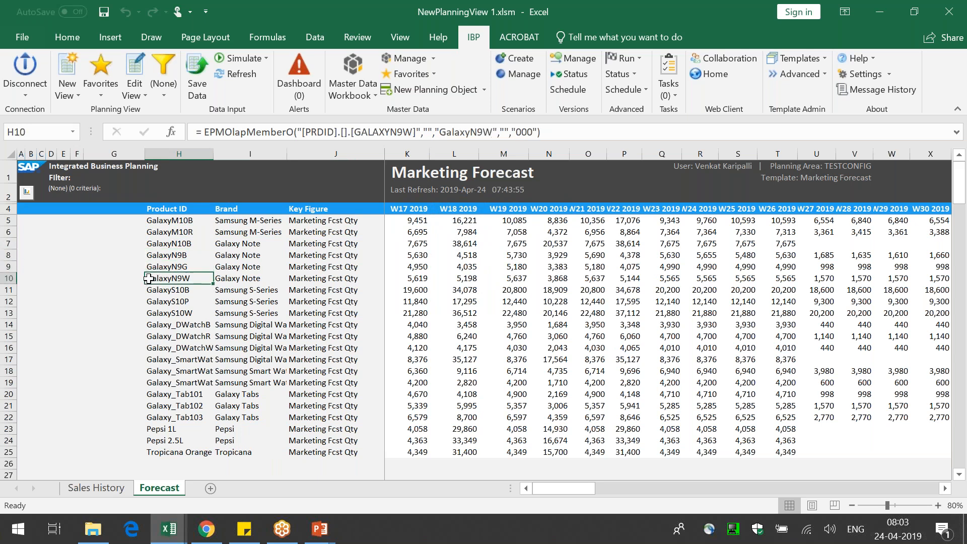
drag(267, 242, 267, 277)
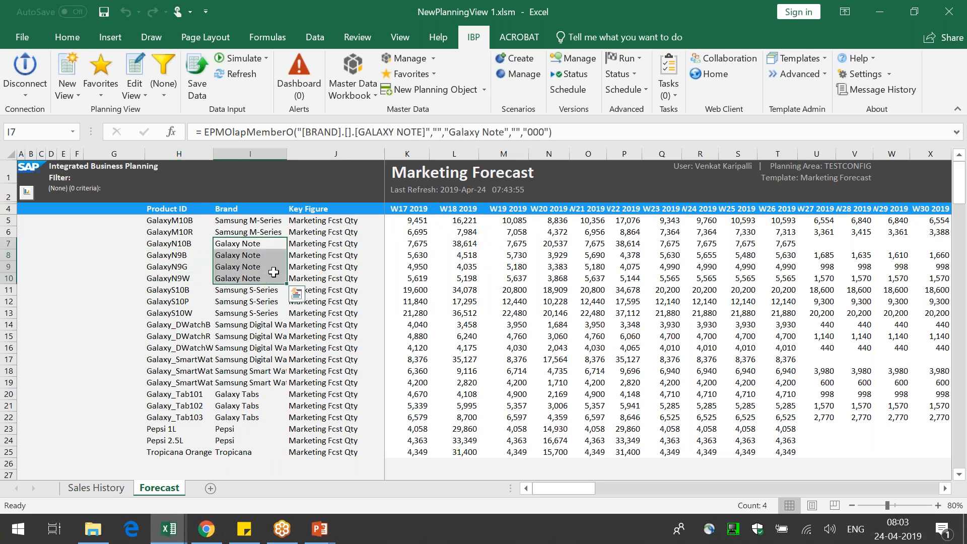
Step: Move the Brand attribute to first place in the planning view with Quick Edit
click(271, 221)
right_click(271, 221)
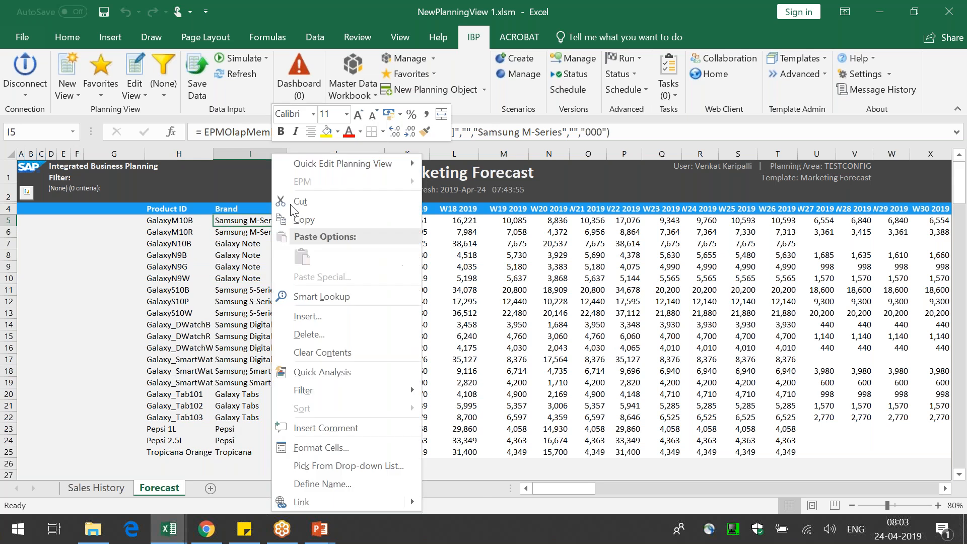
mouse_move(367, 161)
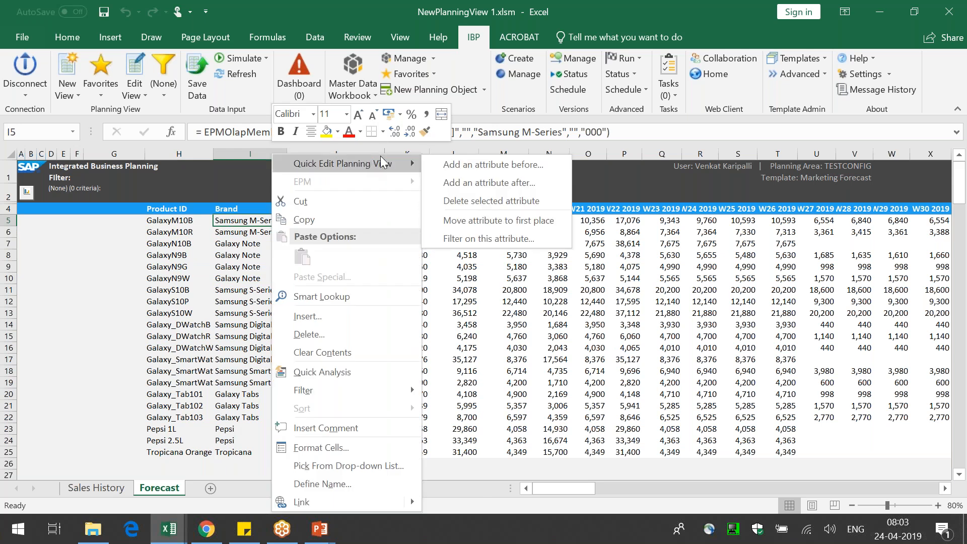
click(524, 224)
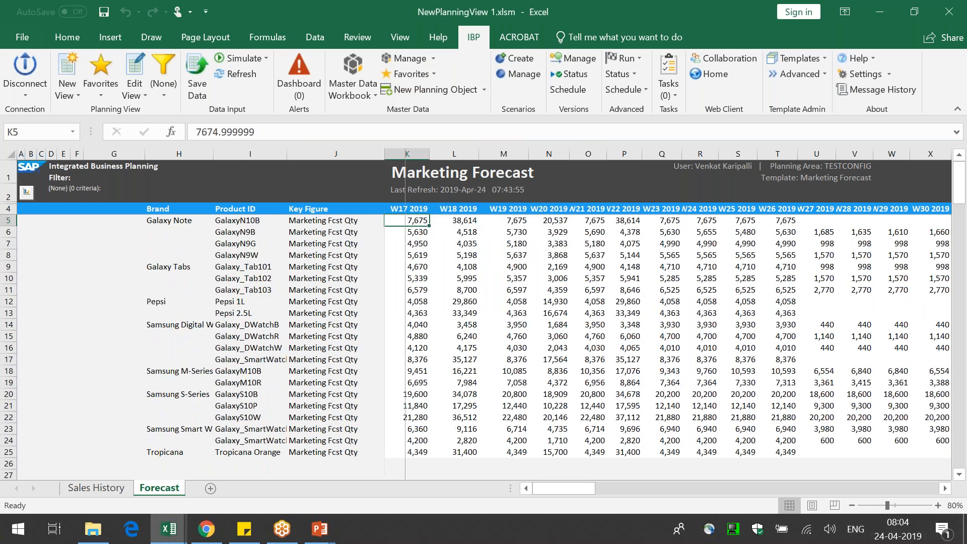
Step: Widen the Brand and Product ID columns of the forecast table and return to the first forecast value
drag(214, 154, 247, 154)
drag(323, 154, 337, 157)
click(484, 313)
key(ctrl+Home)
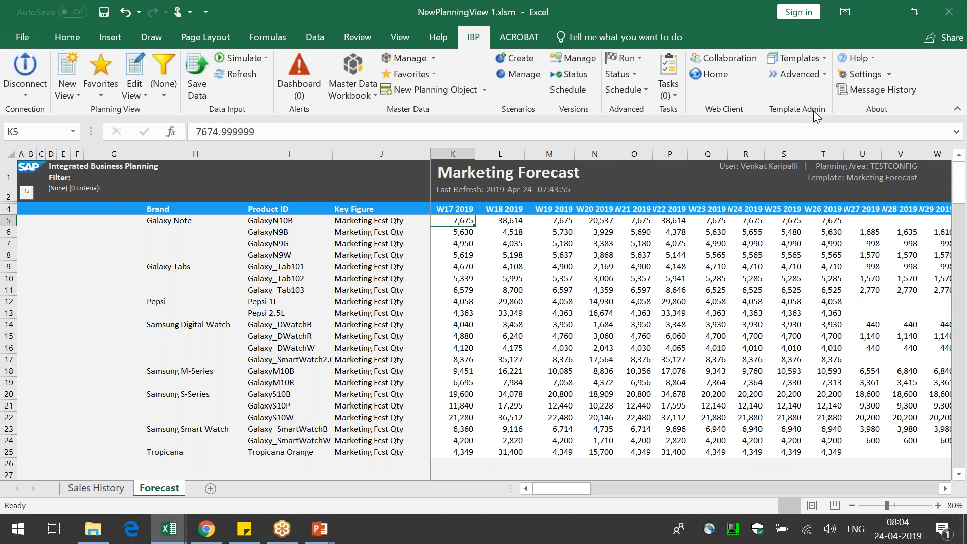
click(824, 58)
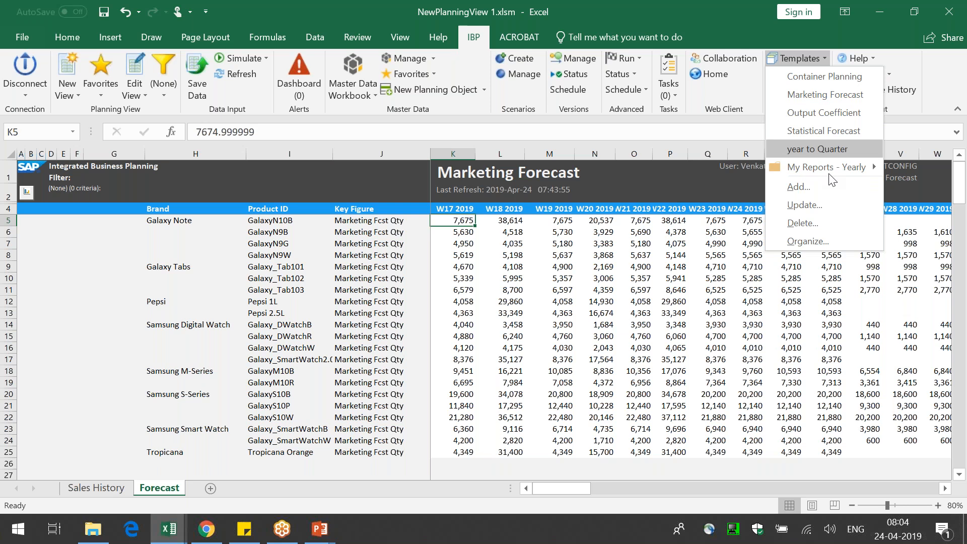
mouse_move(830, 170)
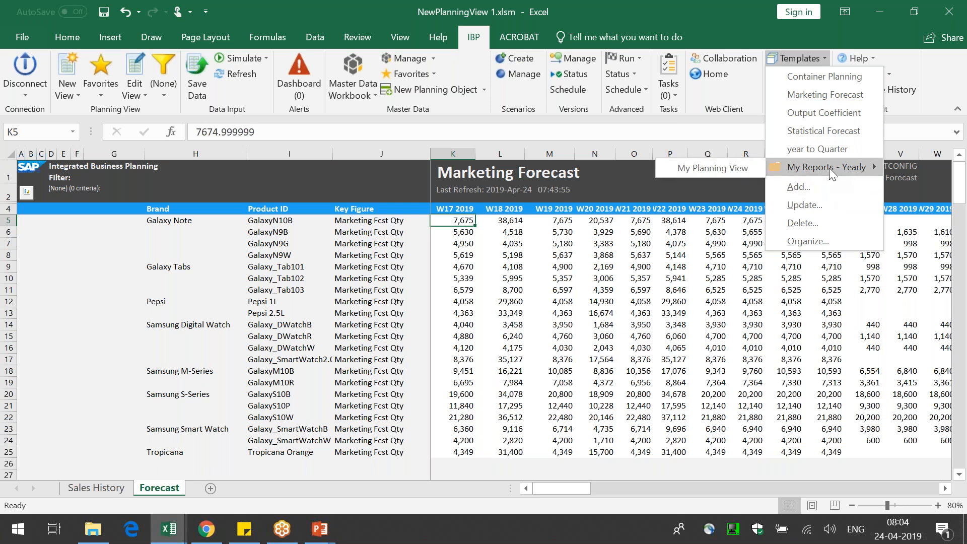
click(709, 180)
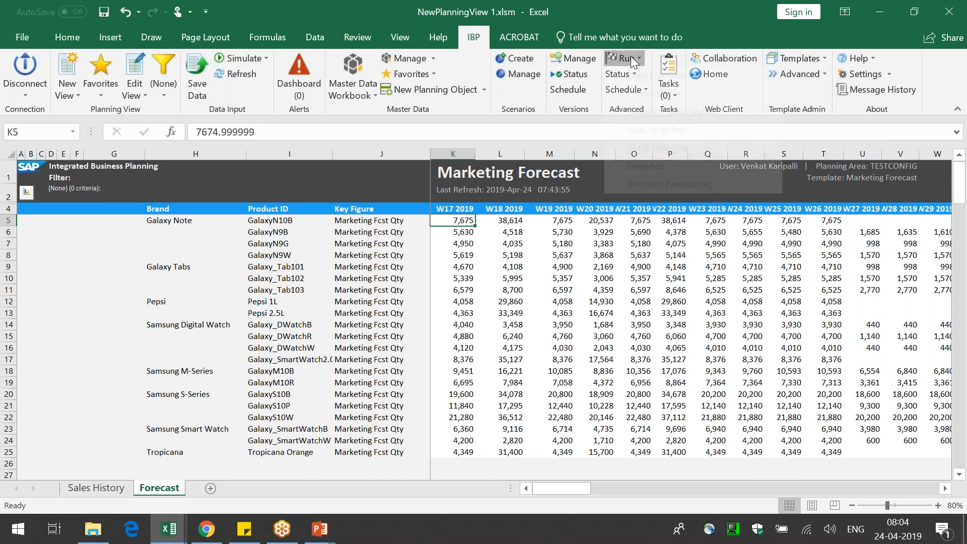
Step: Open the one-time run settings of the S&OP Operator for review and close them without running
click(631, 56)
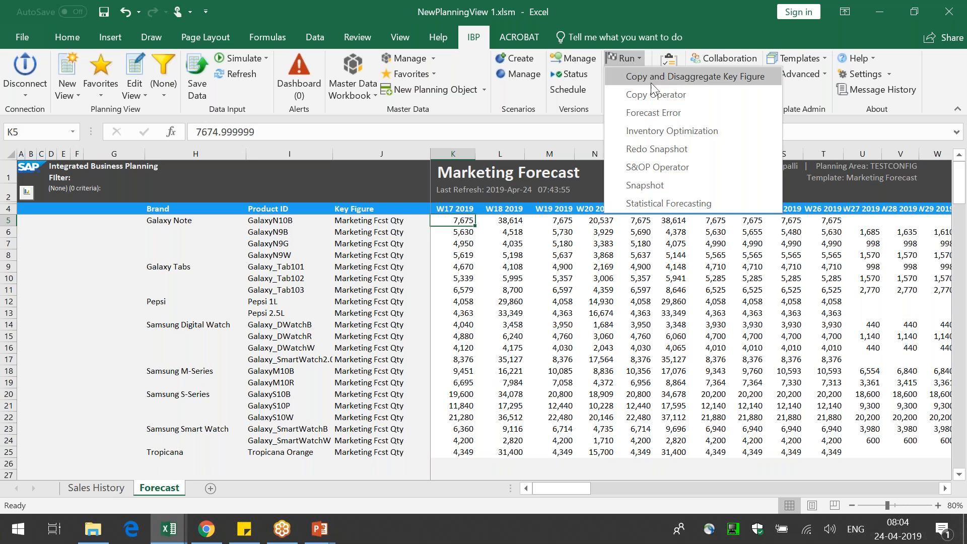
click(672, 167)
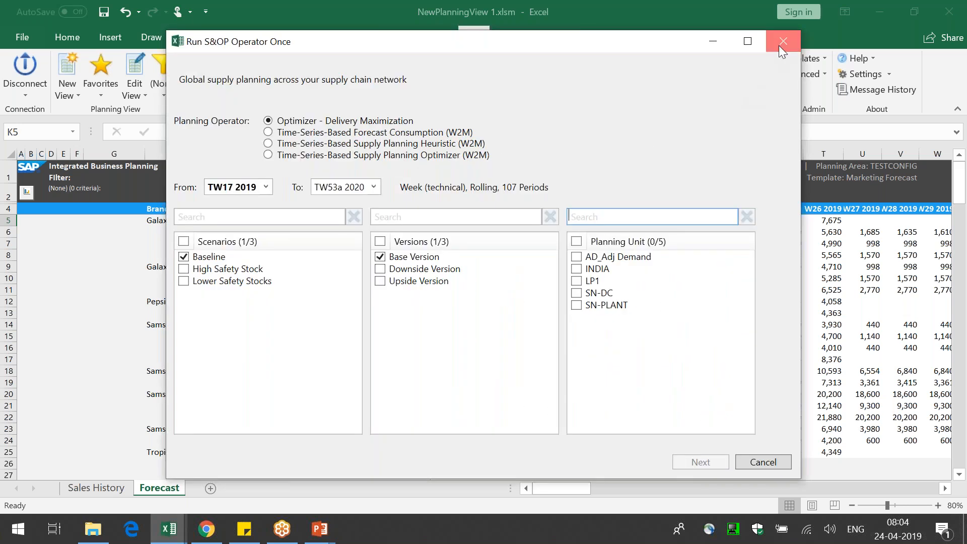
click(782, 42)
click(708, 278)
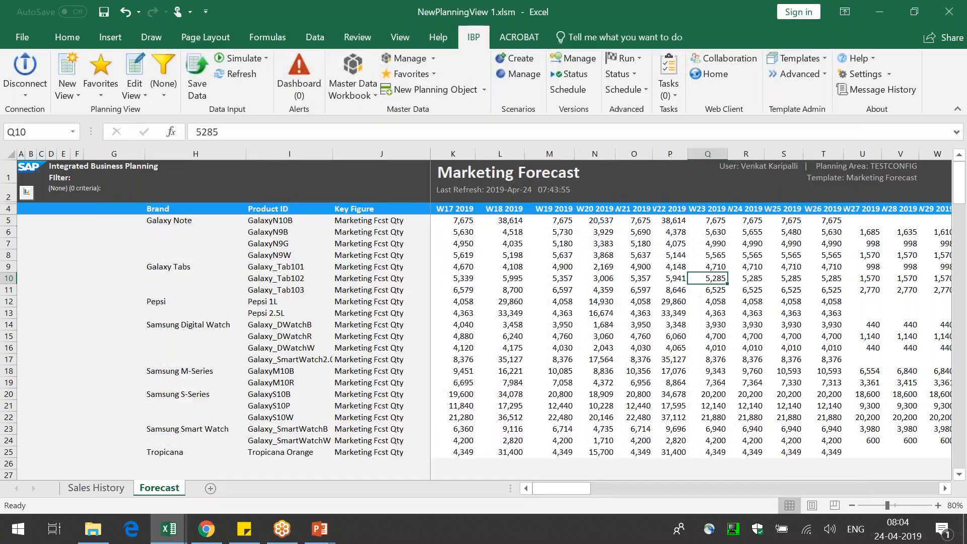
Step: Widen the Product ID column of the forecast table slightly so the longest product name fits
click(452, 221)
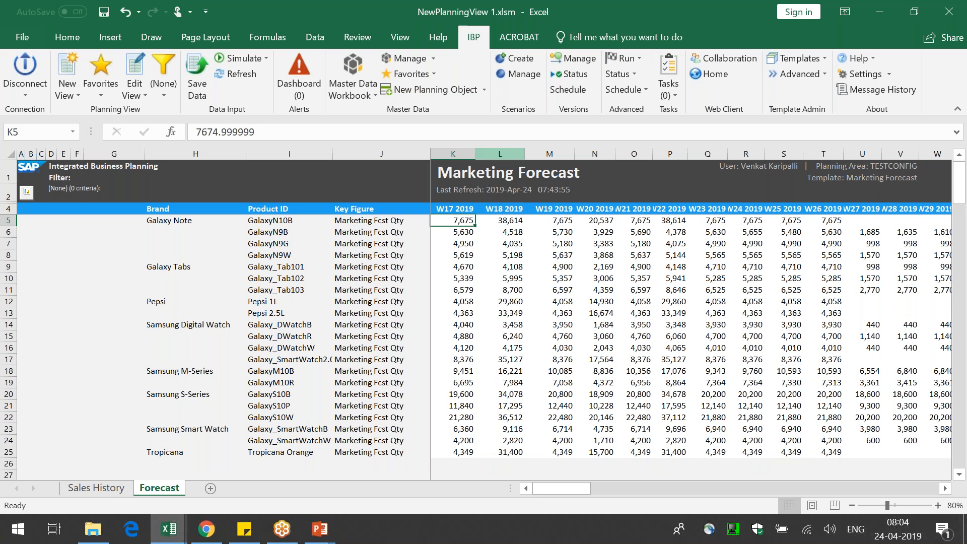
drag(335, 154, 337, 153)
click(383, 221)
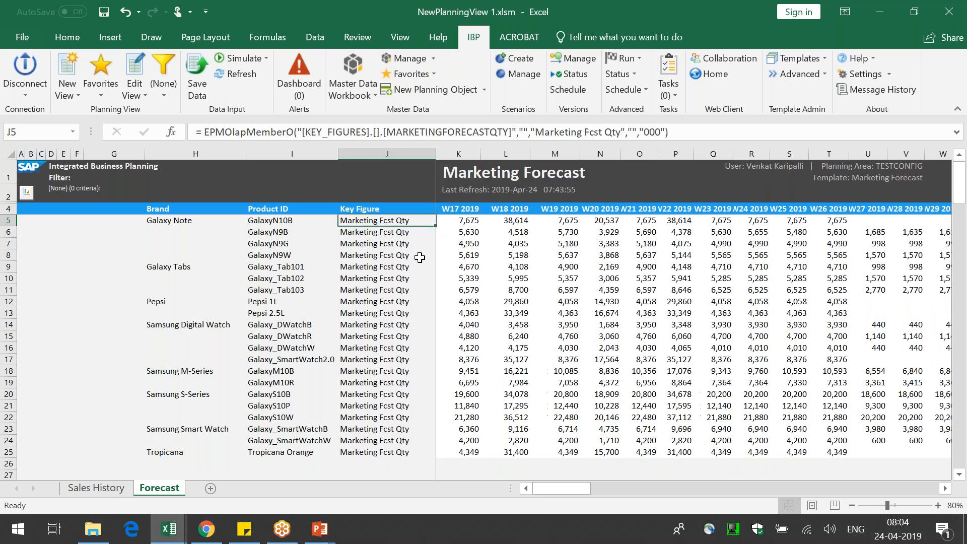
click(473, 222)
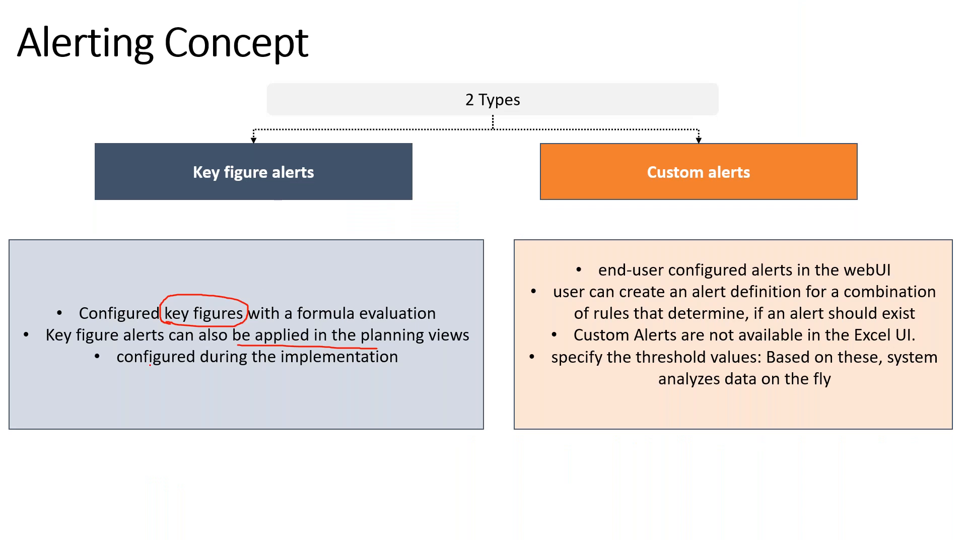
mouse_move(132, 373)
mouse_down()
mouse_move(419, 357)
mouse_move(295, 353)
mouse_move(277, 368)
mouse_up()
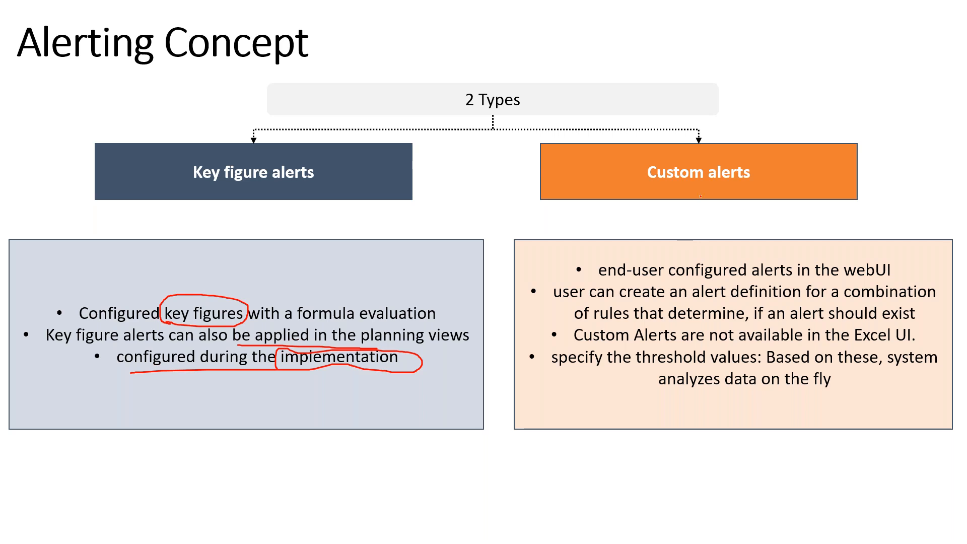
drag(619, 176, 645, 167)
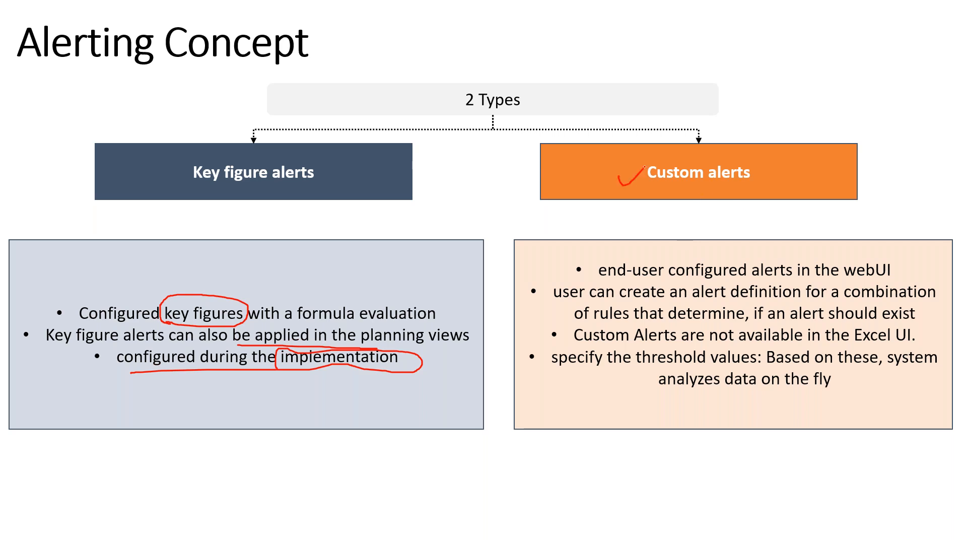
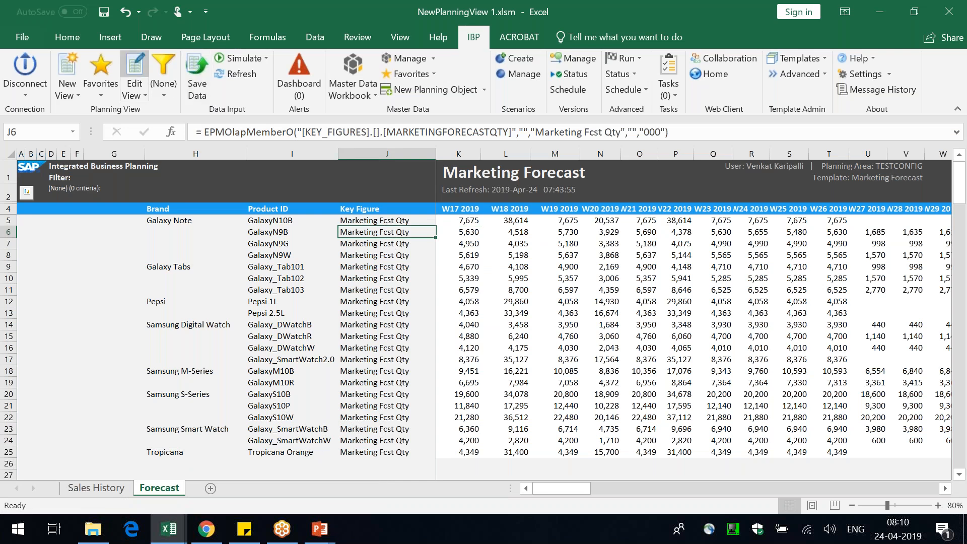
Step: Add the Sales Fcst Qty key figure to the Forecast planning view and apply the change without a filter
click(134, 70)
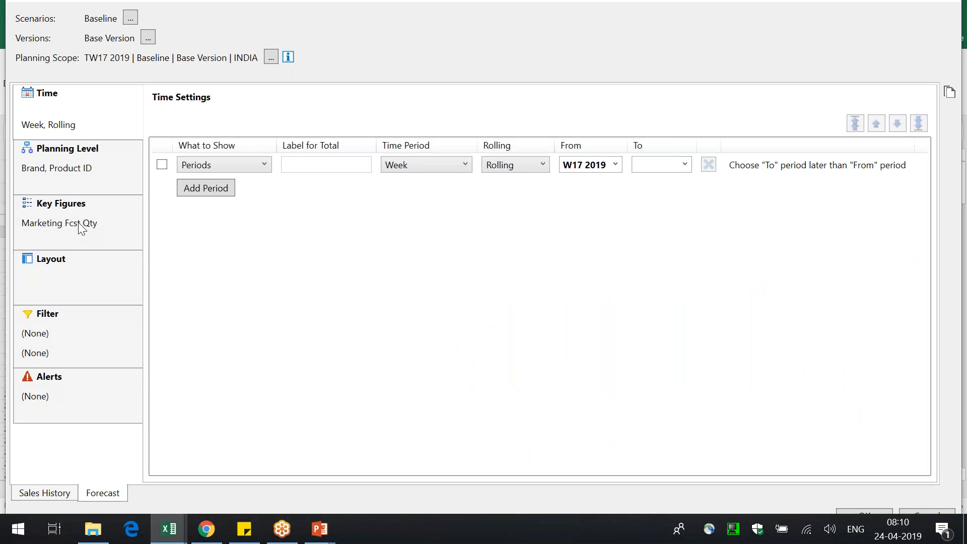
click(80, 228)
click(235, 126)
text(SALES F)
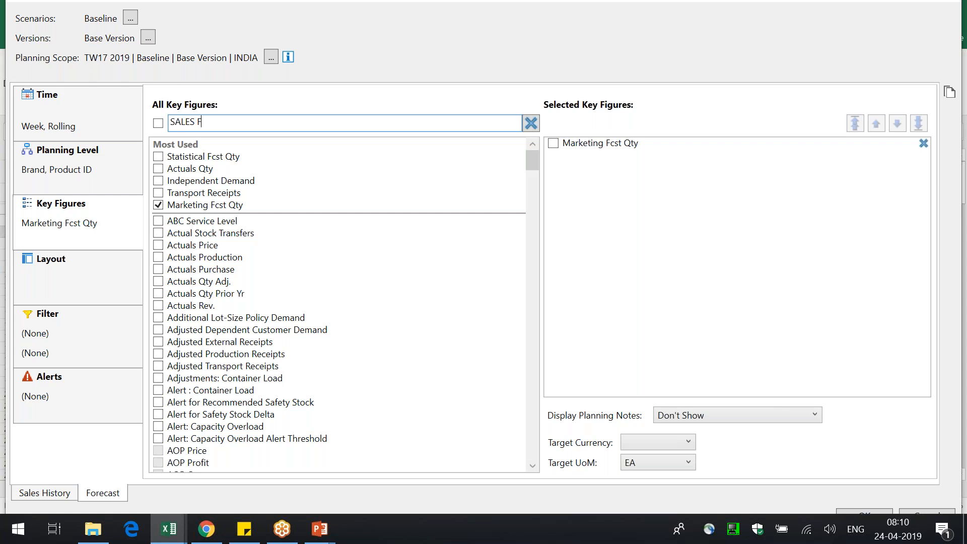
click(213, 156)
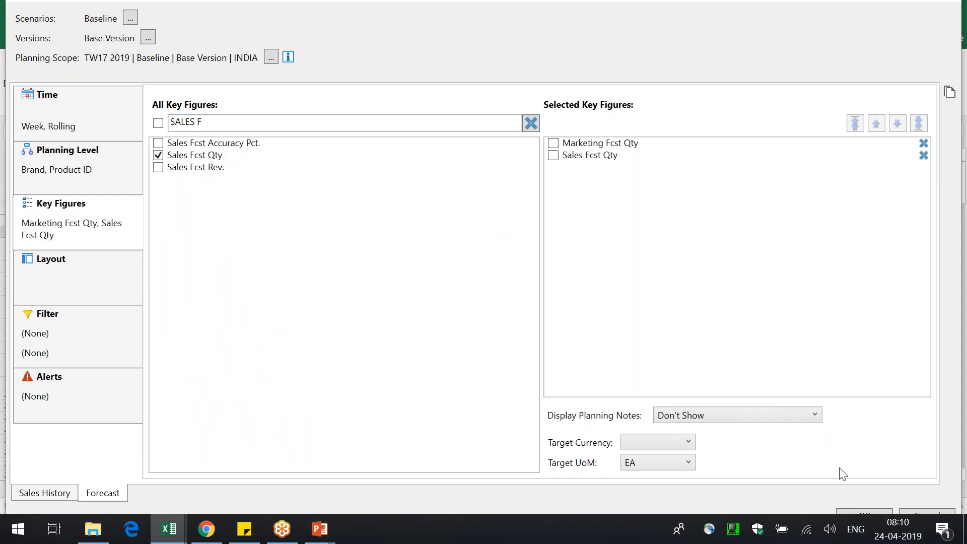
click(853, 512)
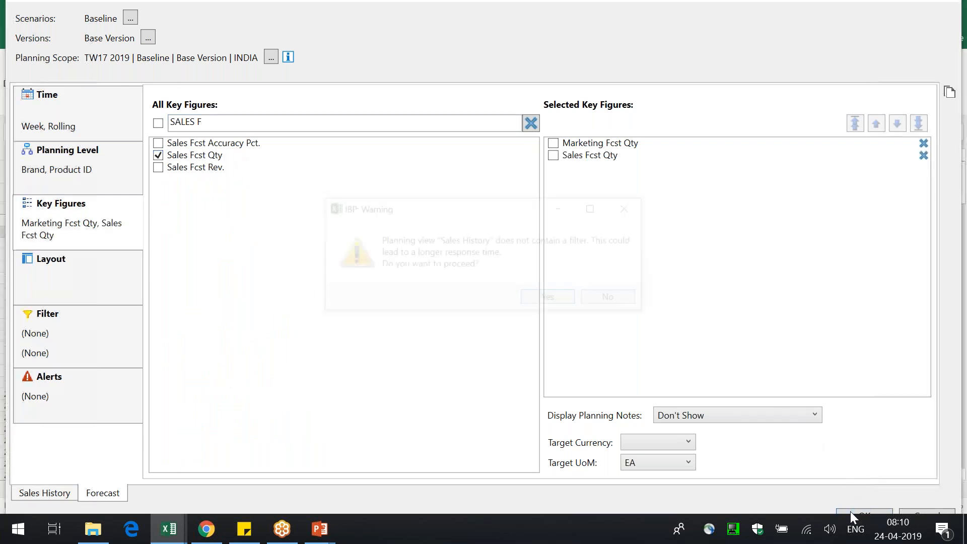
click(555, 303)
click(555, 303)
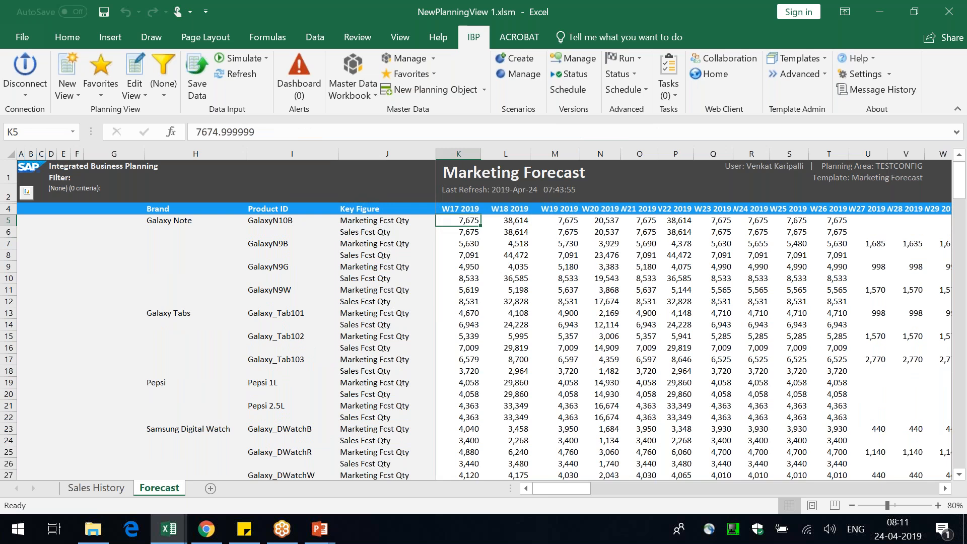
Step: Compare the Marketing Fcst Qty and Sales Fcst Qty rows of GalaxyN9B across weeks W17 to W26 2019
click(384, 221)
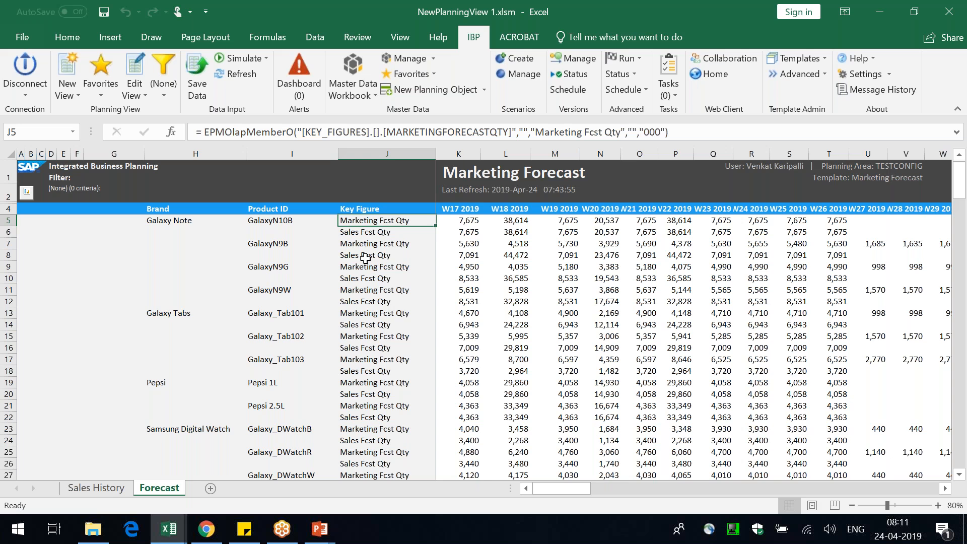
click(616, 240)
key(Right)
key(Right)
key(Right)
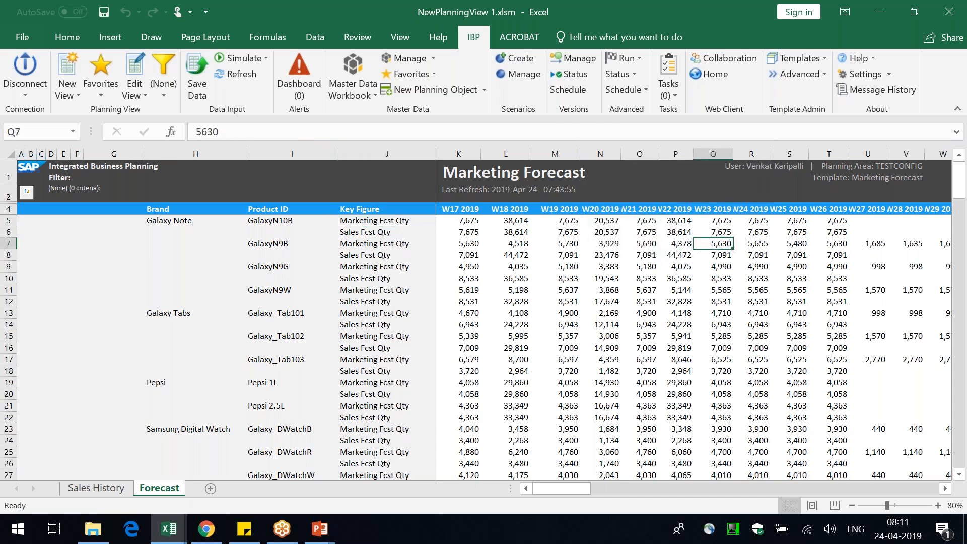
key(Down)
key(Down)
key(Left)
key(Left)
key(Left)
key(Left)
key(Left)
drag(608, 265, 538, 290)
click(506, 256)
drag(459, 245, 522, 255)
drag(582, 257, 611, 249)
click(557, 244)
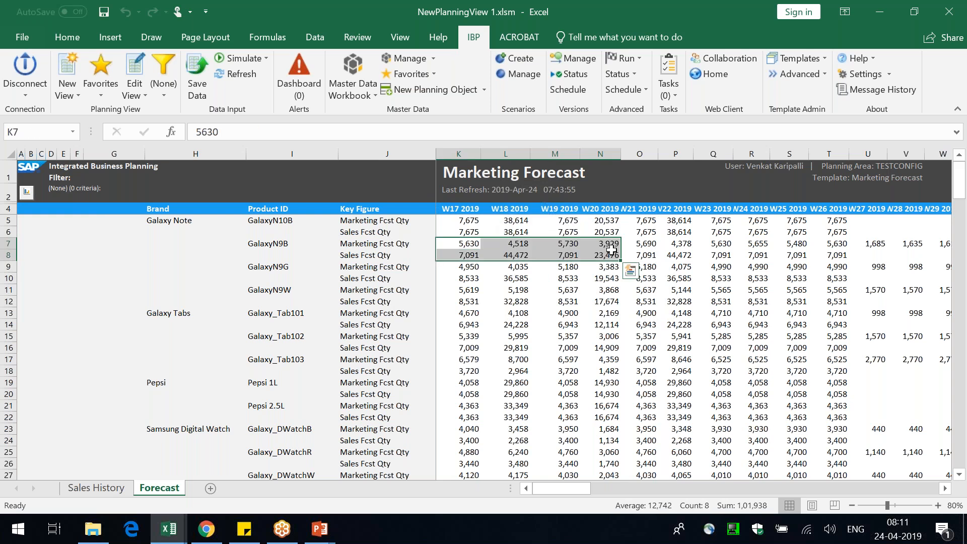
click(386, 243)
click(363, 256)
drag(484, 249, 886, 245)
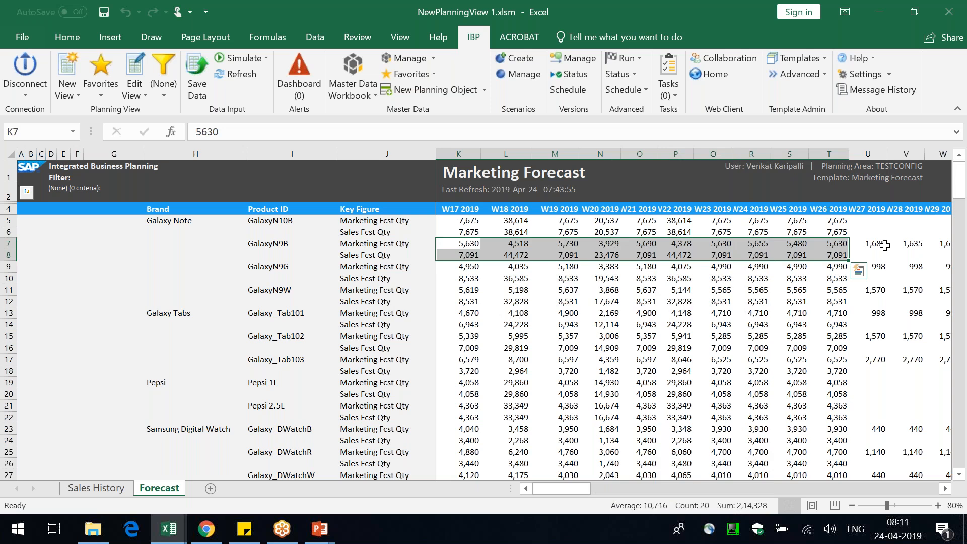
click(626, 333)
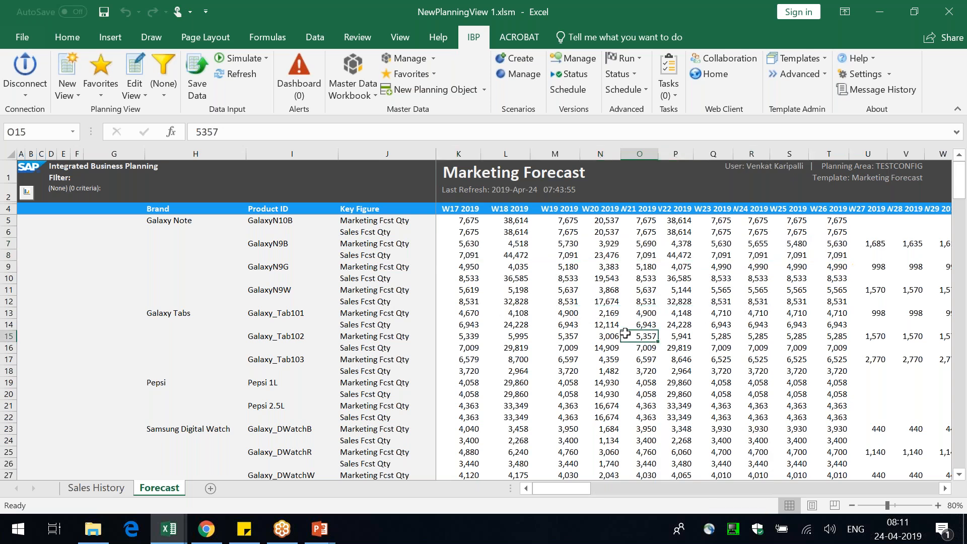
Step: Switch to the SAP IBP web client in Chrome and open the custom alert definition Deviation in the Marketing Forecast
key(alt+Tab)
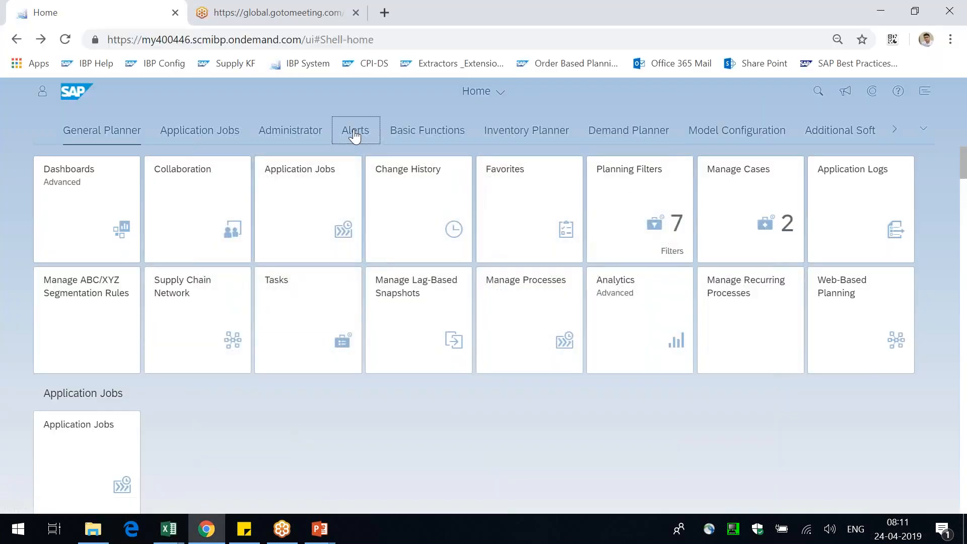
click(355, 135)
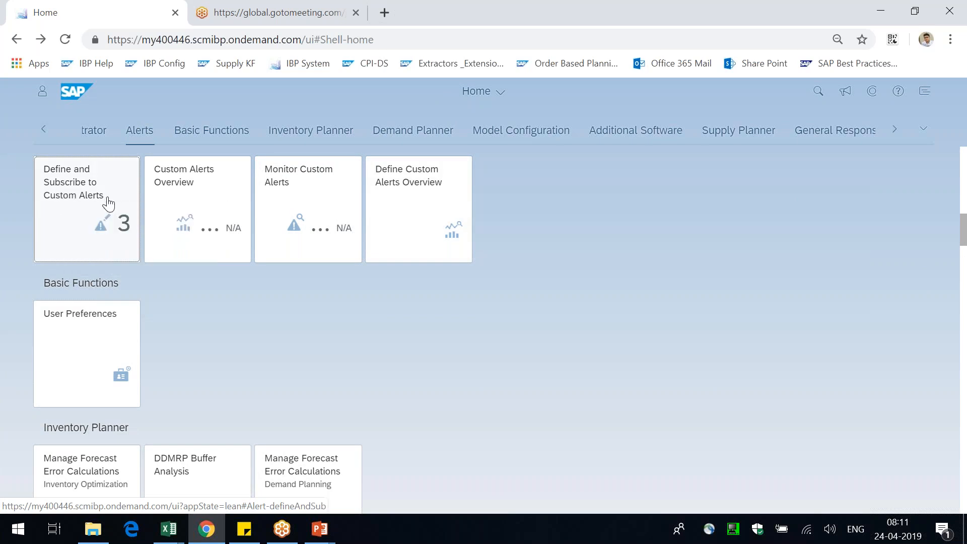
click(112, 204)
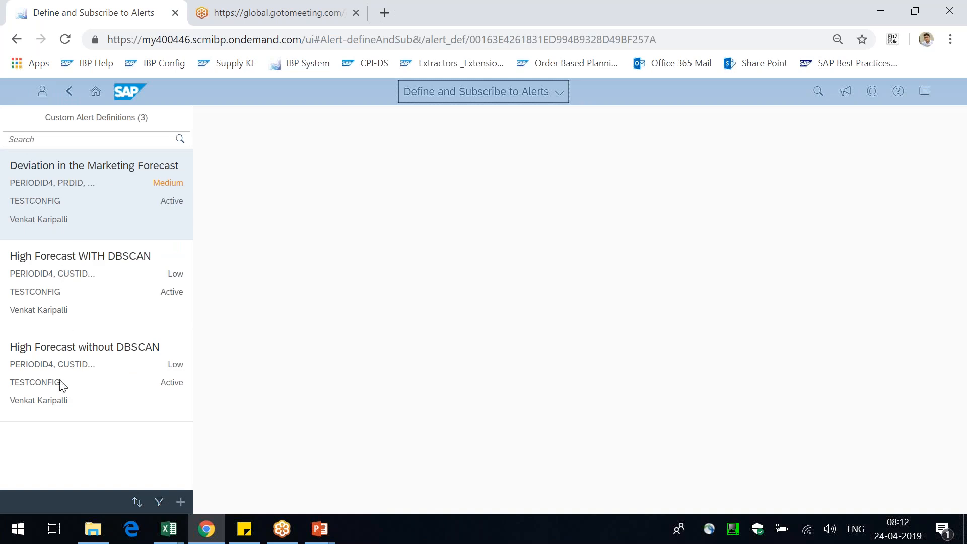
click(93, 184)
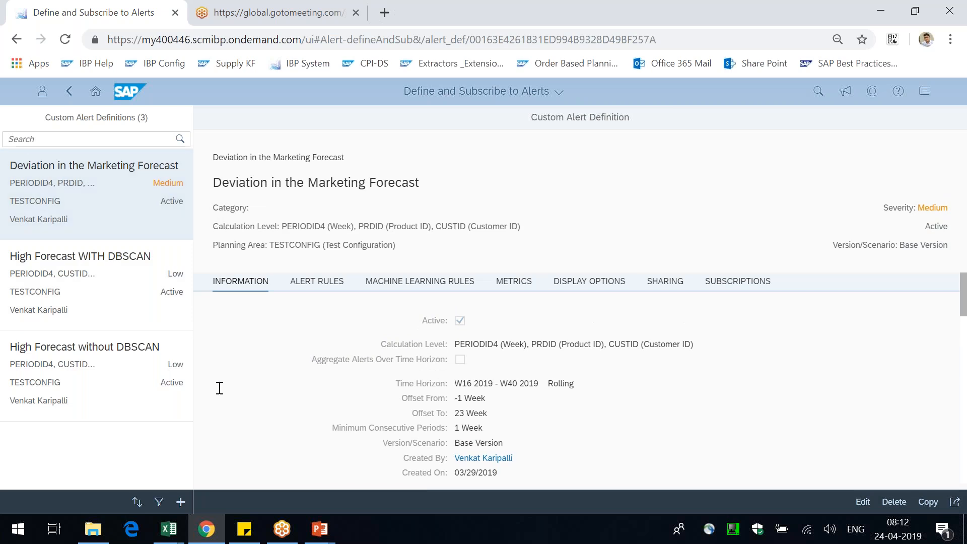
Step: Start a new custom alert definition and name it Marketing Forecast vs Sales Forecast
click(180, 502)
drag(539, 120, 602, 116)
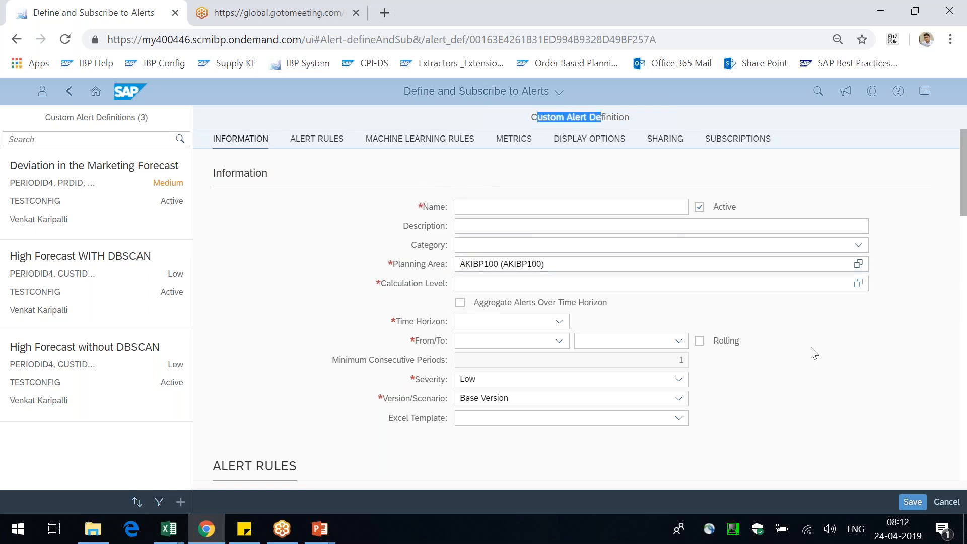
scroll(814, 352, down, 15)
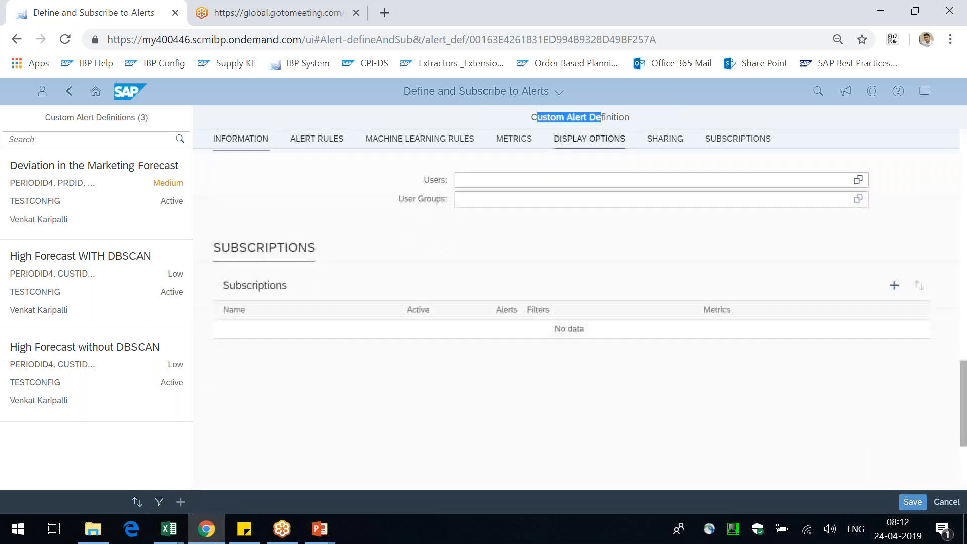
scroll(514, 205, up, 15)
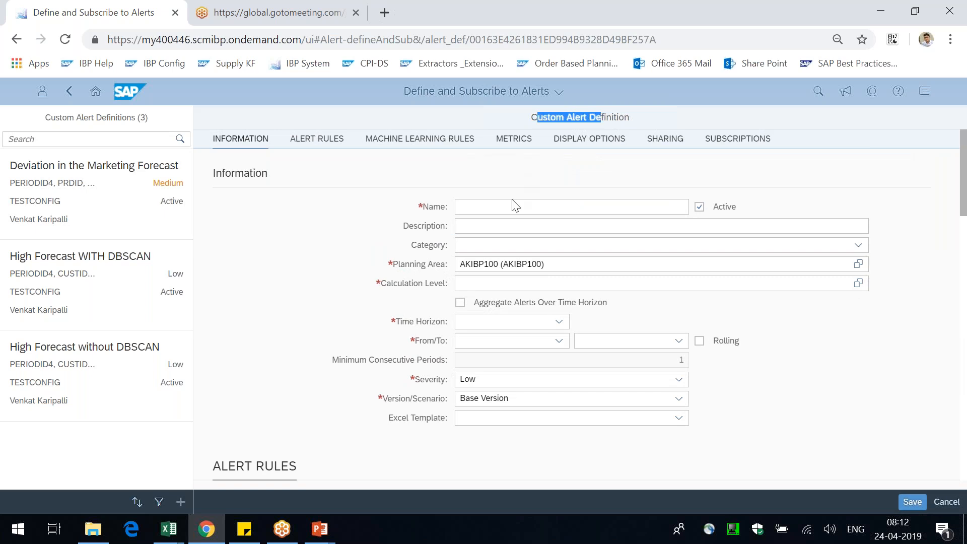
click(514, 205)
text(m)
key(BackSpace)
text(Mark)
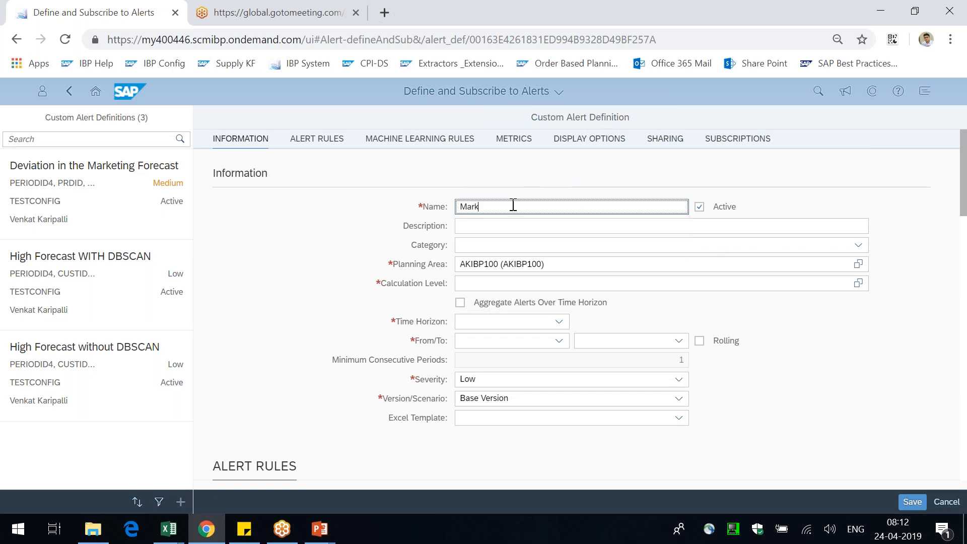
text(eting Forecast vs Sales Forecast)
Step: Describe the alert as Comparing Marketing Forecast with Sales Forecast and assign it to the Marketing Team category
click(495, 224)
text(Comparing Marketing Forecast with Sales Fot)
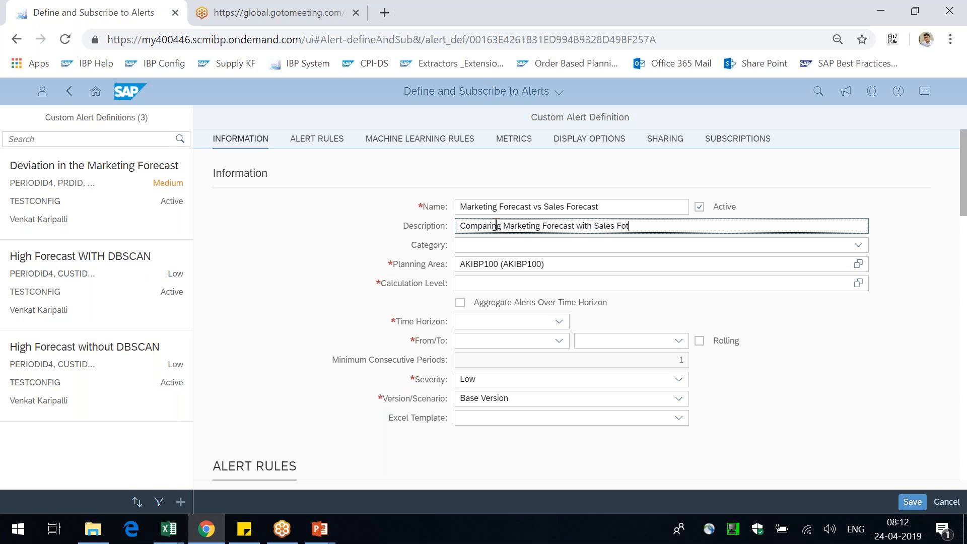
key(BackSpace)
text(recast)
click(857, 247)
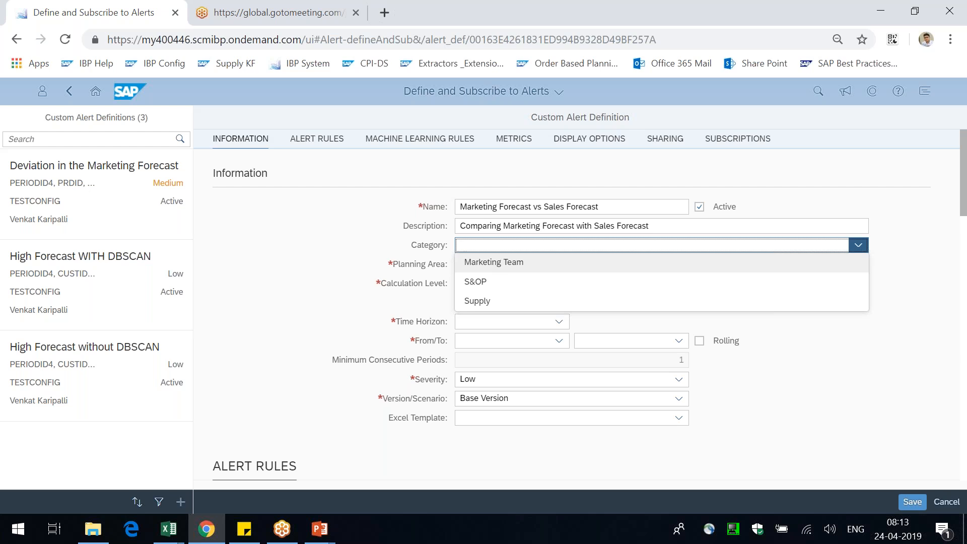
click(507, 271)
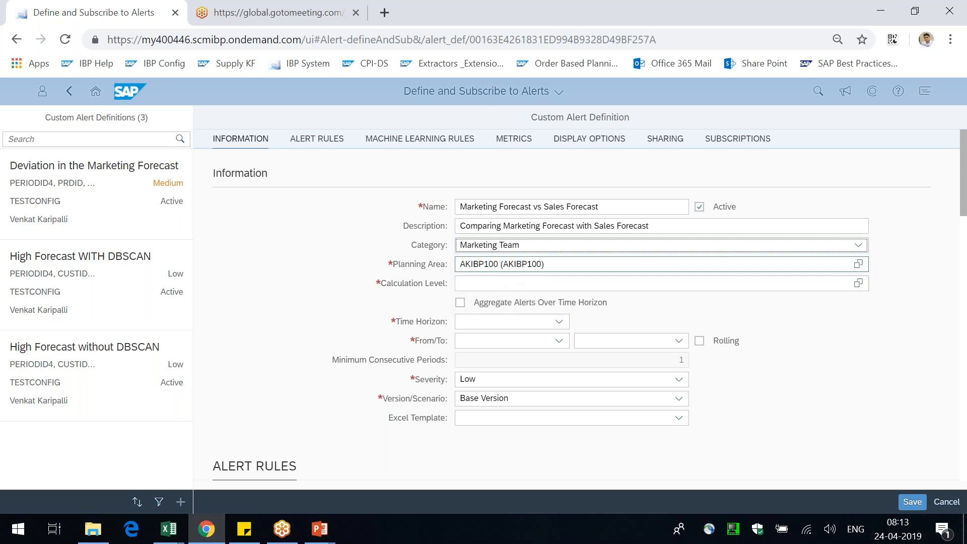
Step: Replace the alert's planning area with TESTCONFIG (Test Configuration)
click(557, 266)
key(ctrl+a)
key(BackSpace)
text(test)
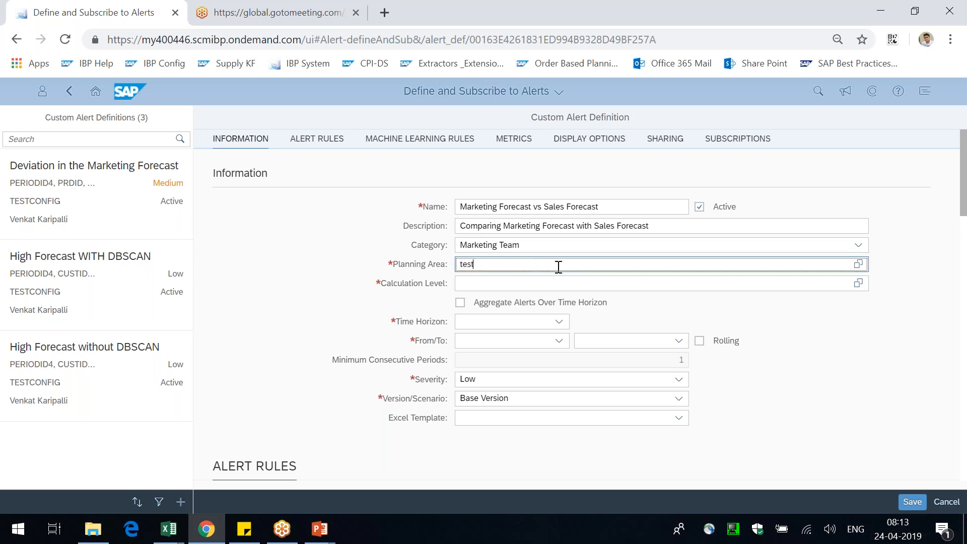
text(config)
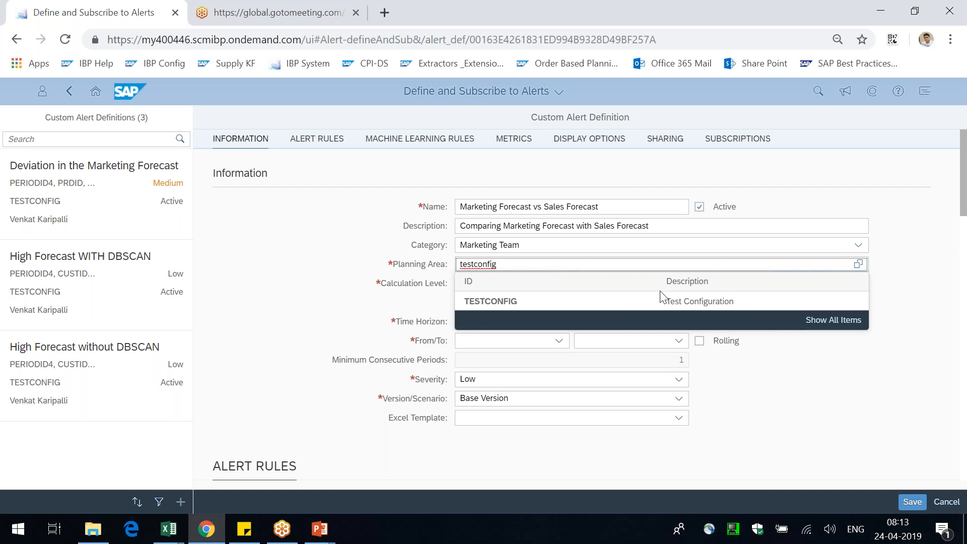
click(496, 302)
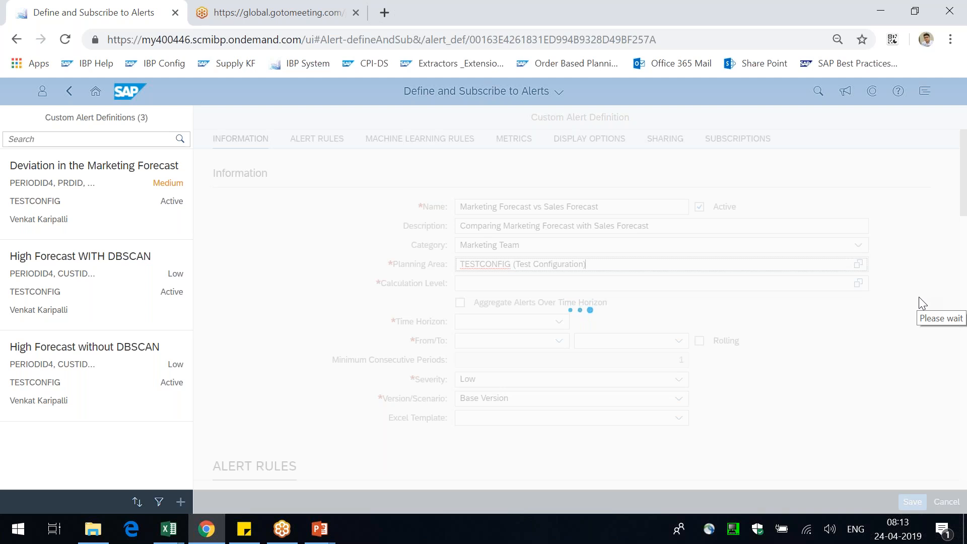
key(alt+Tab)
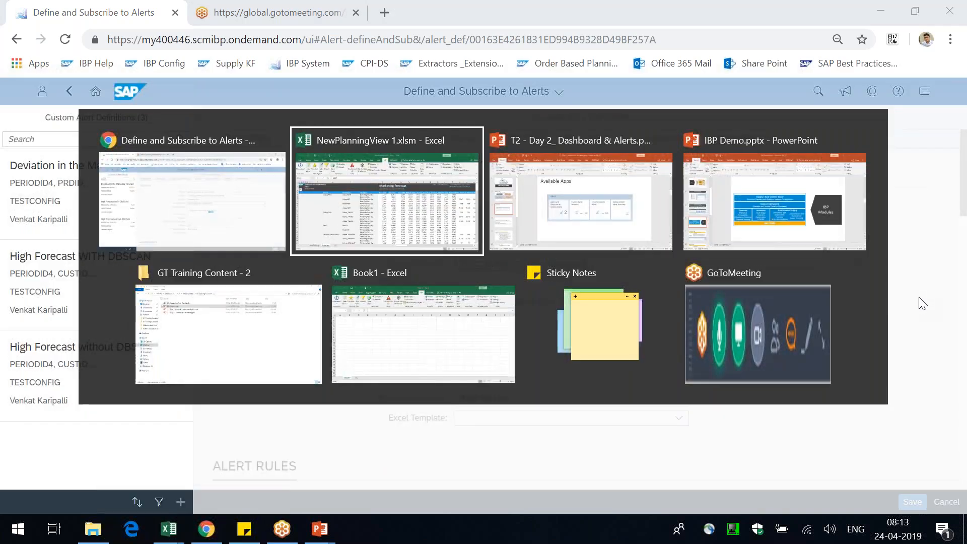
key(alt+Tab)
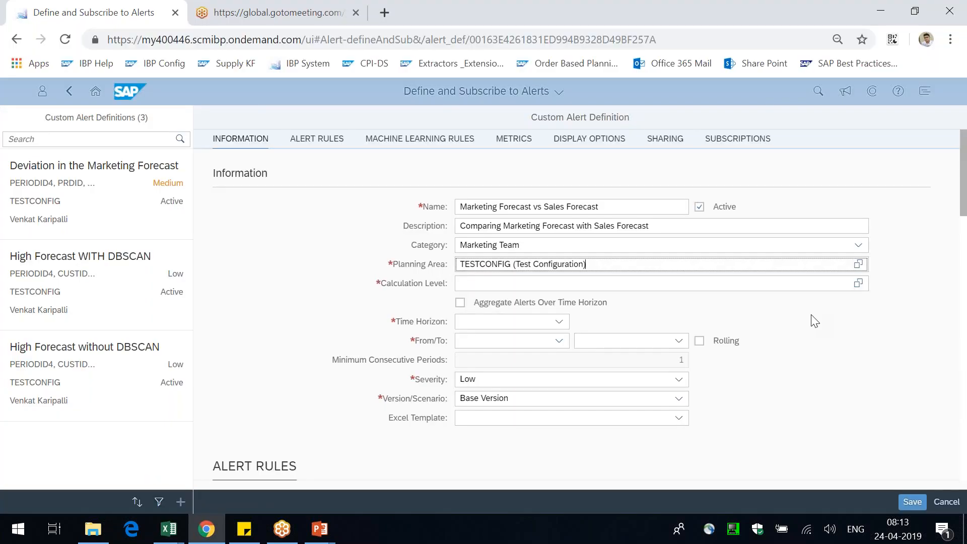
Step: Find Customer ID among the calculation level attributes and assign CUSTID as the alert's calculation level
click(858, 284)
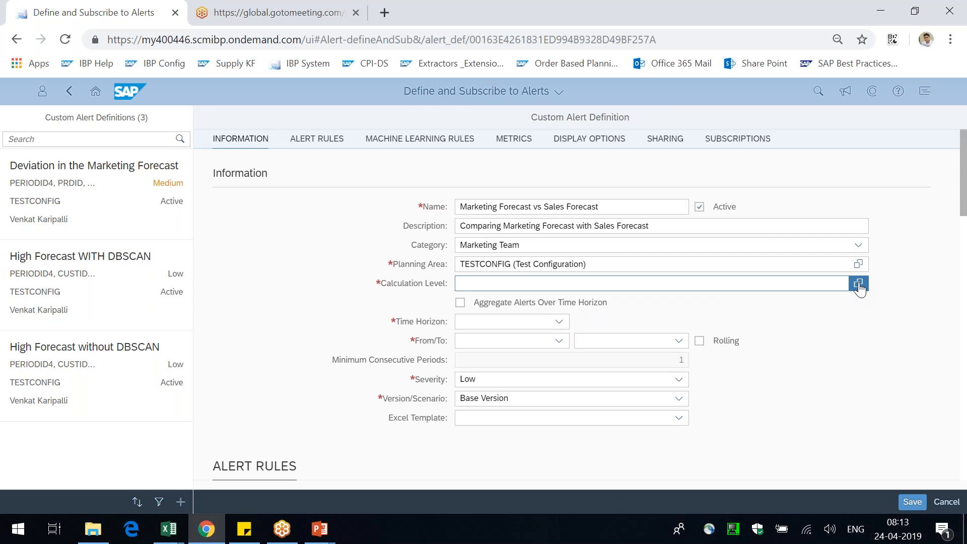
text(custoimer)
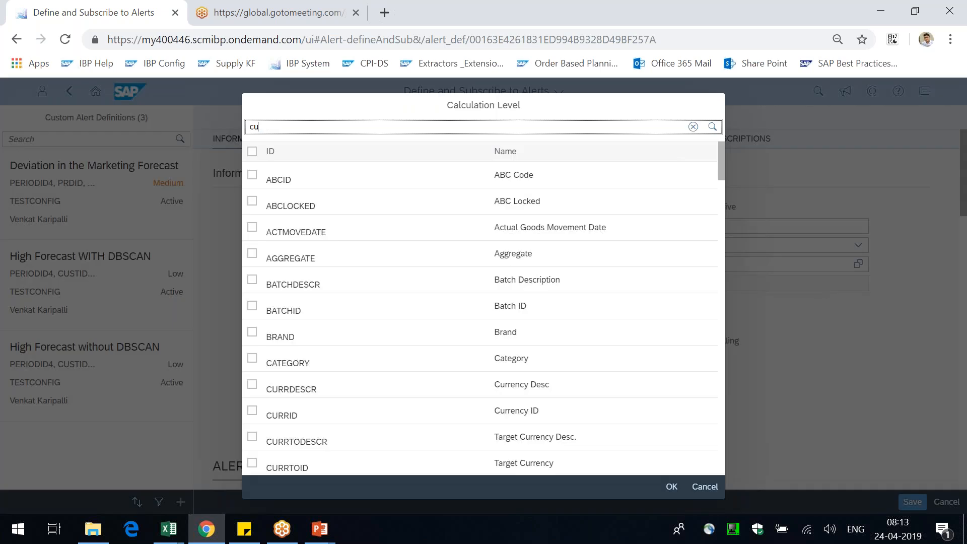
key(BackSpace)
key(BackSpace)
key(BackSpace)
key(BackSpace)
text(mer id)
key(Return)
click(252, 175)
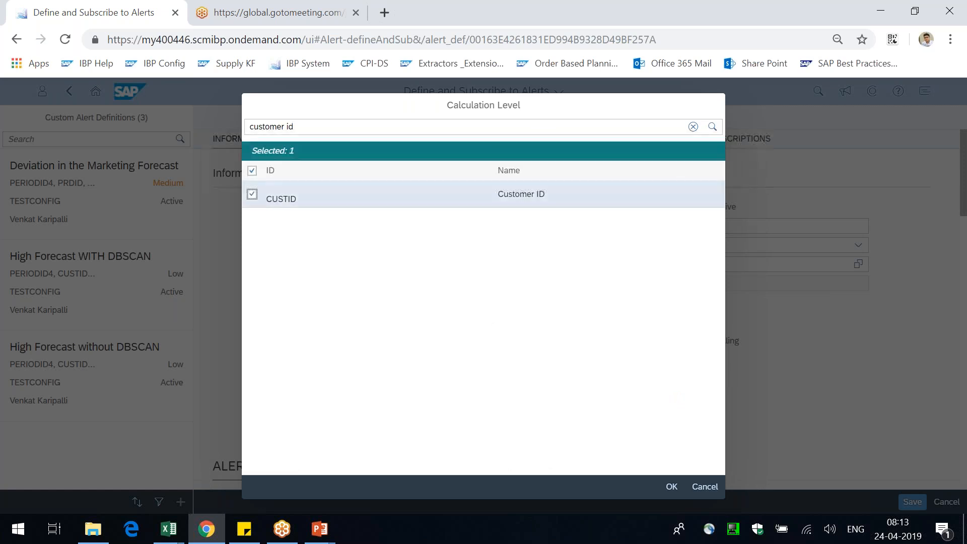
click(673, 487)
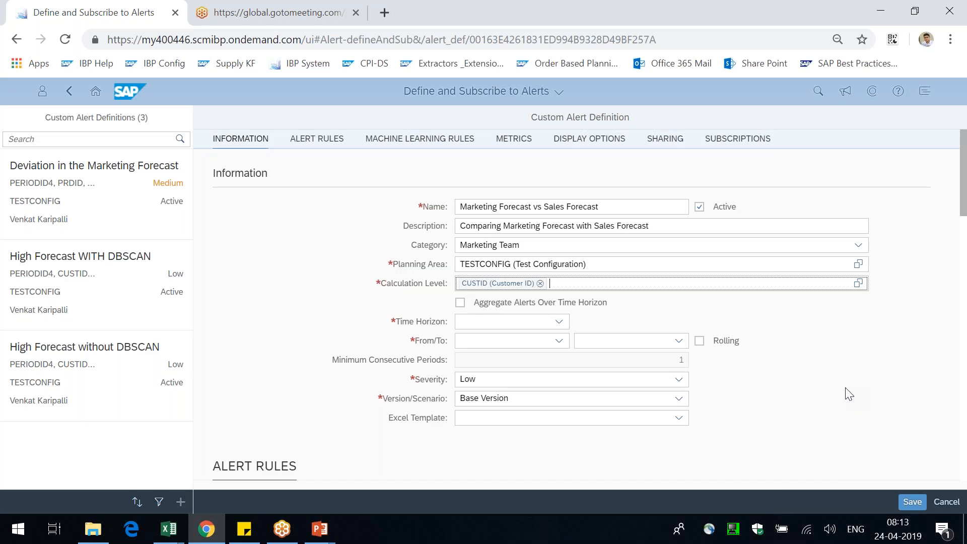
Step: Check the weekly columns of the Marketing Forecast planning view in Excel and set the alert's time horizon to Week
click(559, 322)
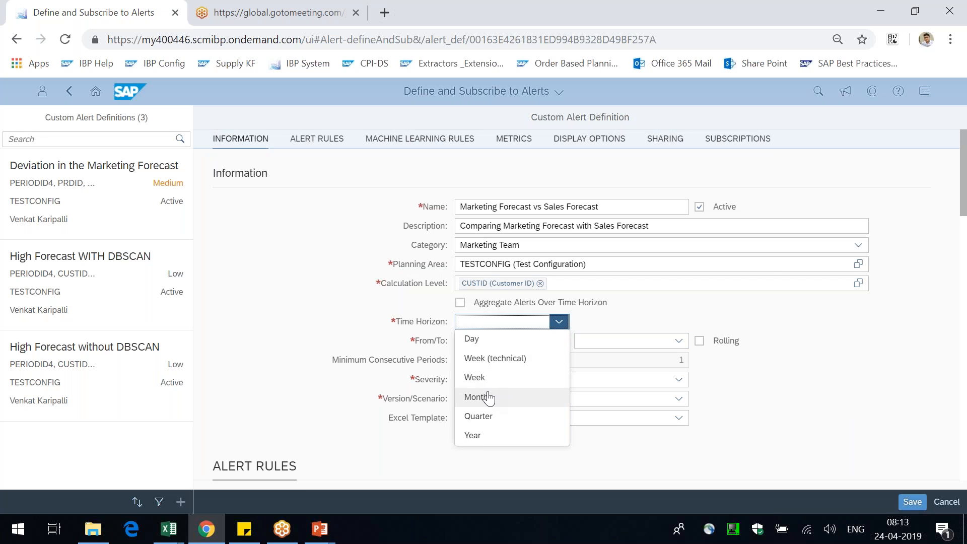
key(alt+Tab)
drag(829, 154, 449, 161)
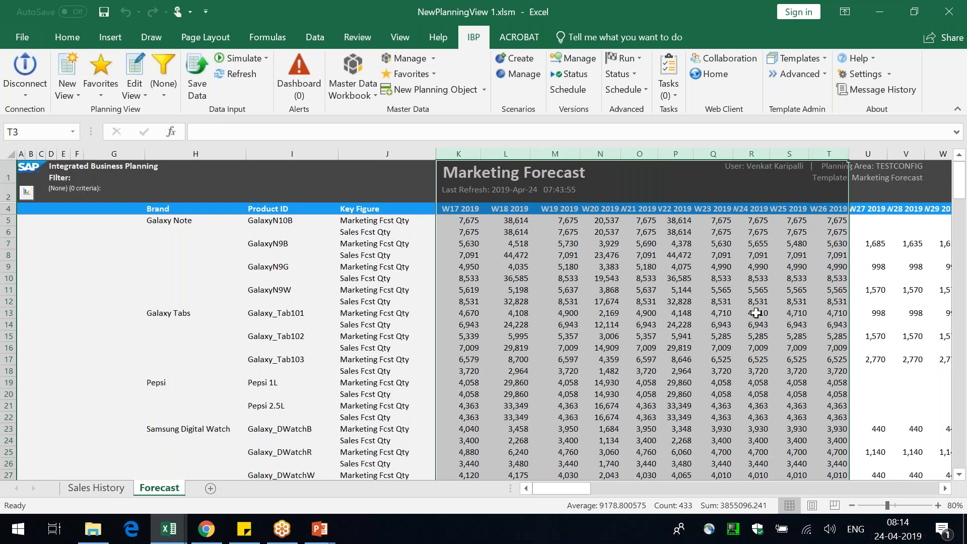
scroll(756, 313, right, 4)
key(alt+Tab)
click(487, 377)
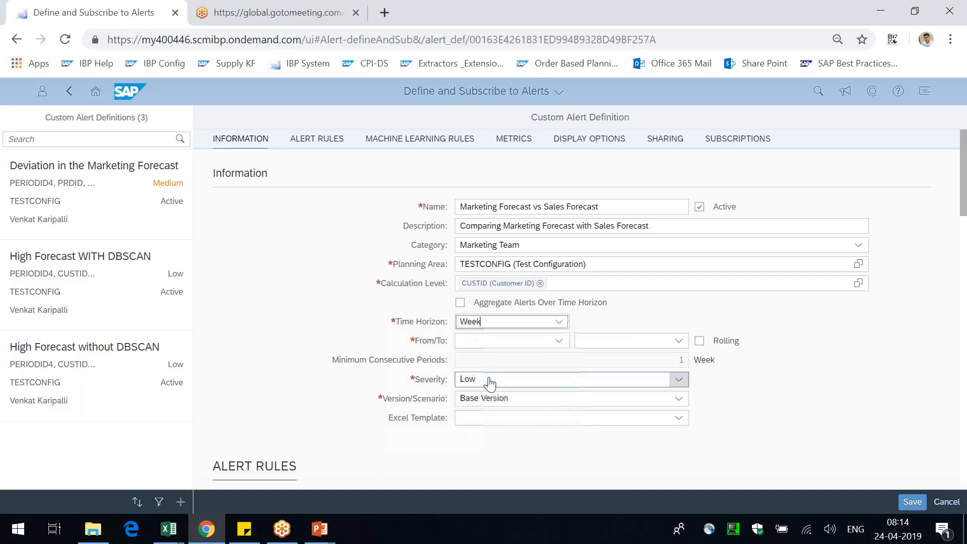
Step: Set the alert's period from W17 2019 to W34 2019, checking the starting week against the Excel planning view
click(560, 341)
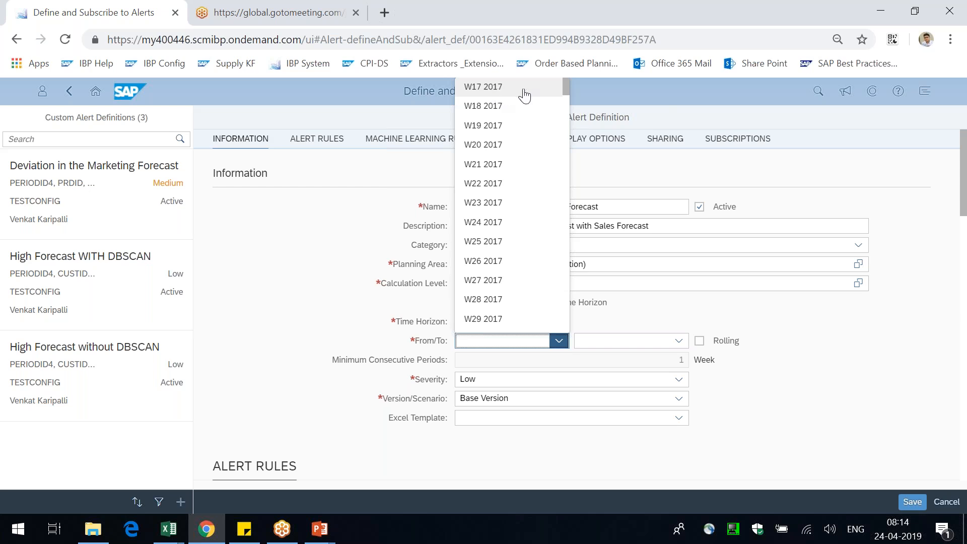
drag(567, 89, 564, 211)
click(486, 286)
key(alt+Tab)
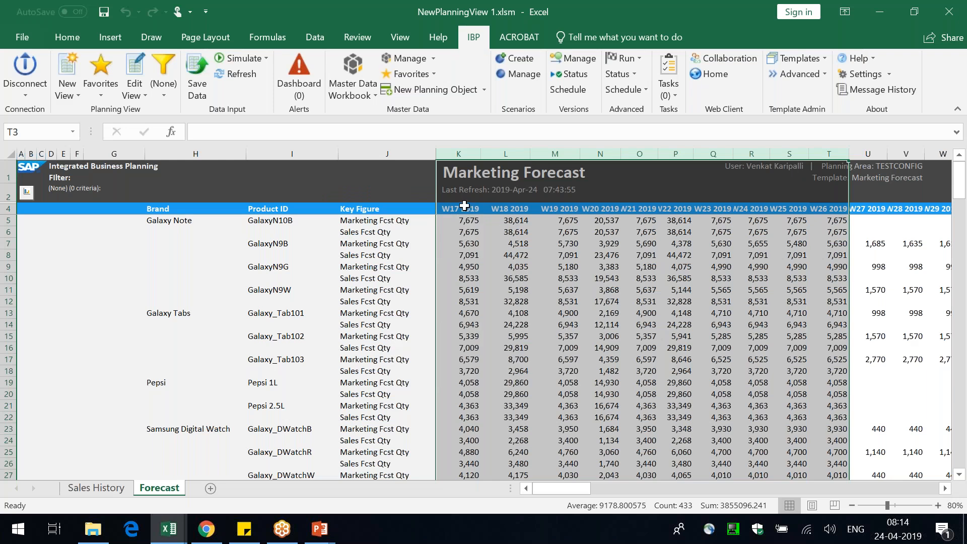
key(Down)
key(alt+Tab)
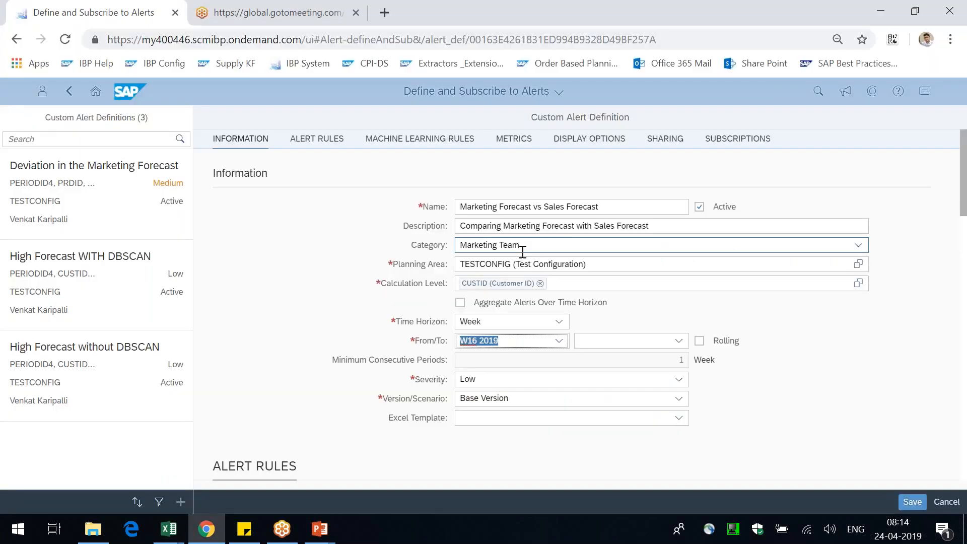
click(558, 343)
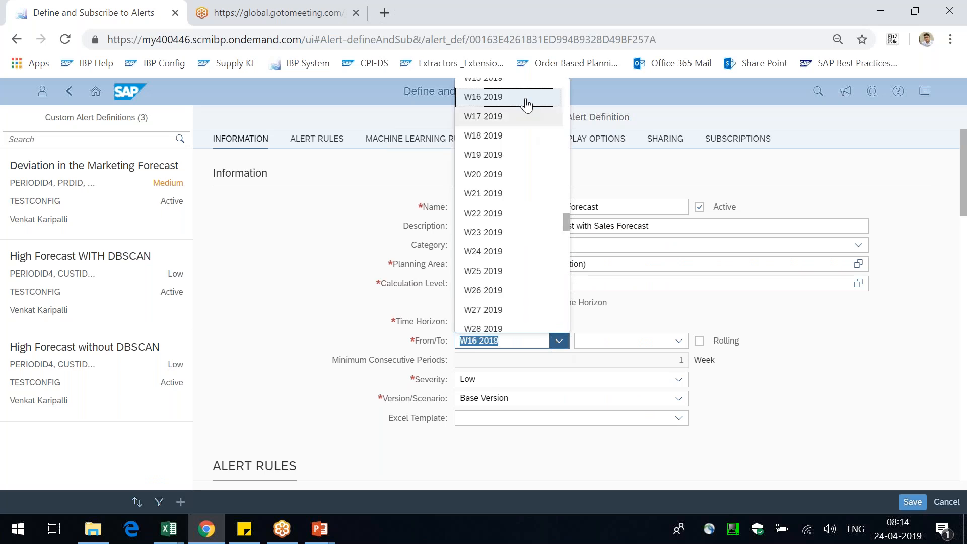
click(494, 116)
click(679, 341)
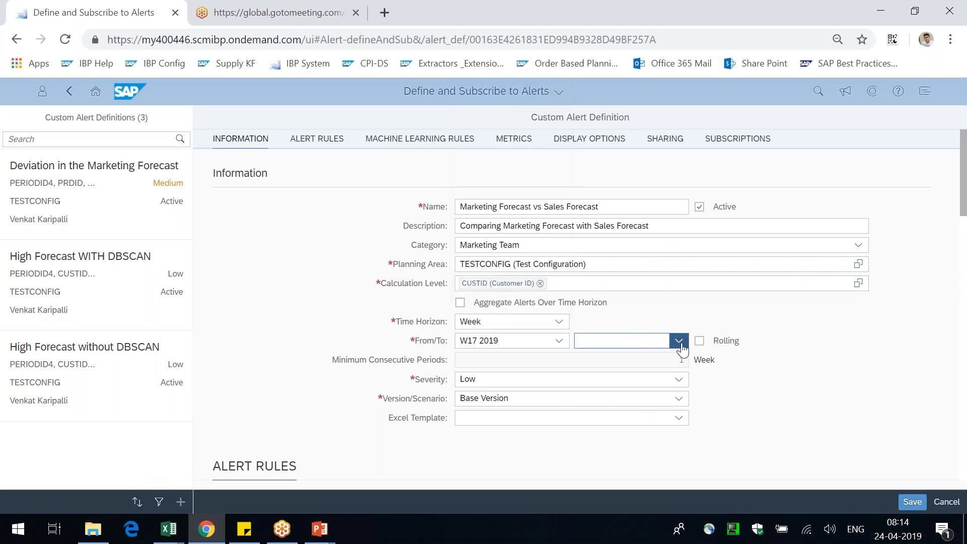
drag(684, 90, 682, 224)
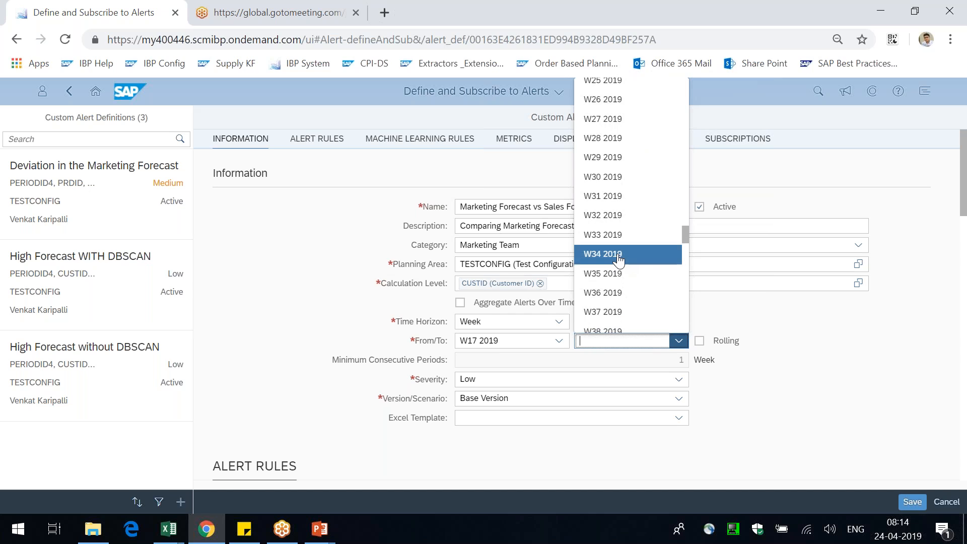
click(616, 254)
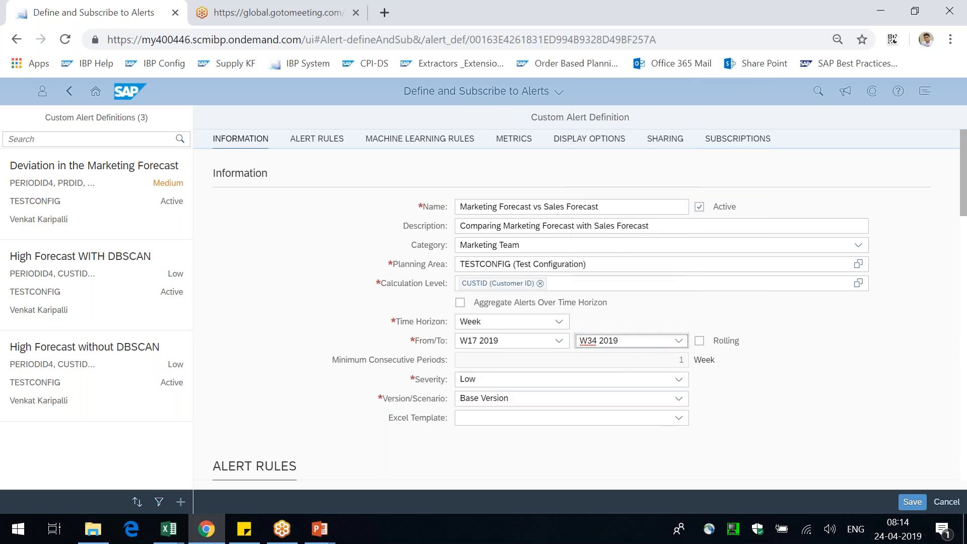
Step: Set the alert severity to High and review the available Excel templates without assigning one
click(504, 381)
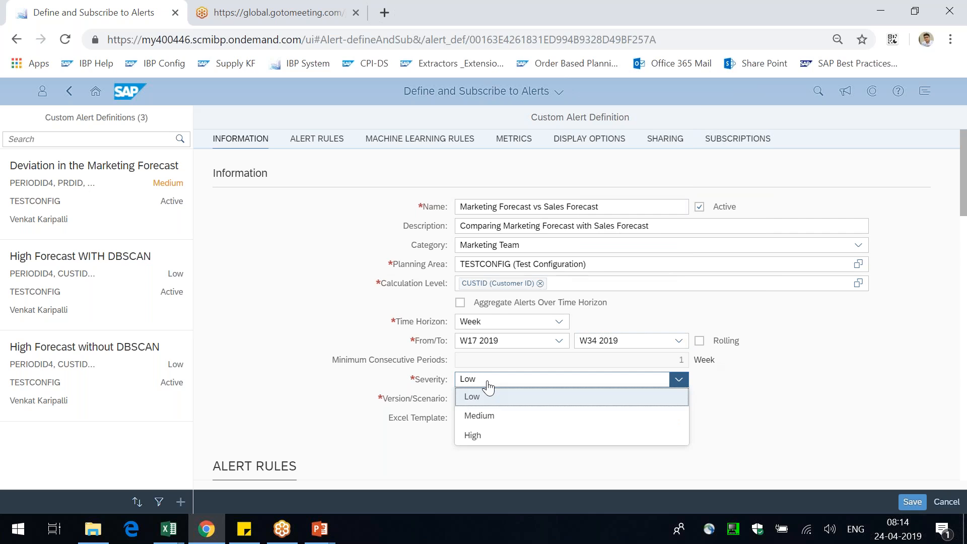
click(479, 435)
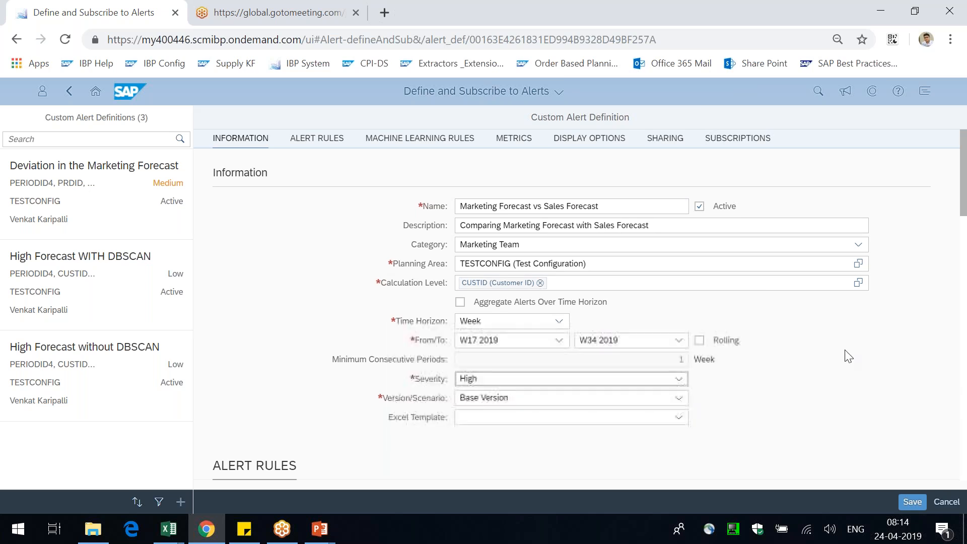
scroll(848, 357, down, 1)
scroll(546, 318, down, 3)
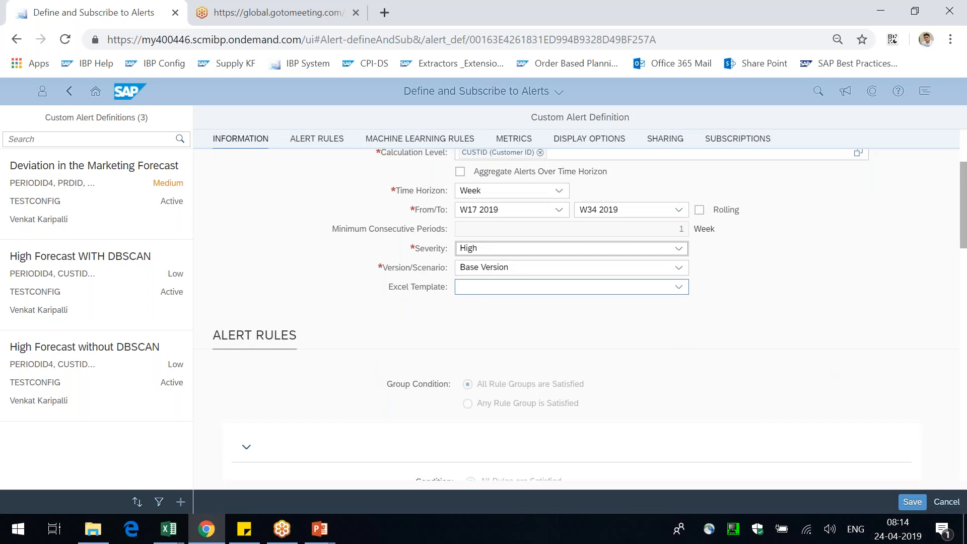
click(677, 287)
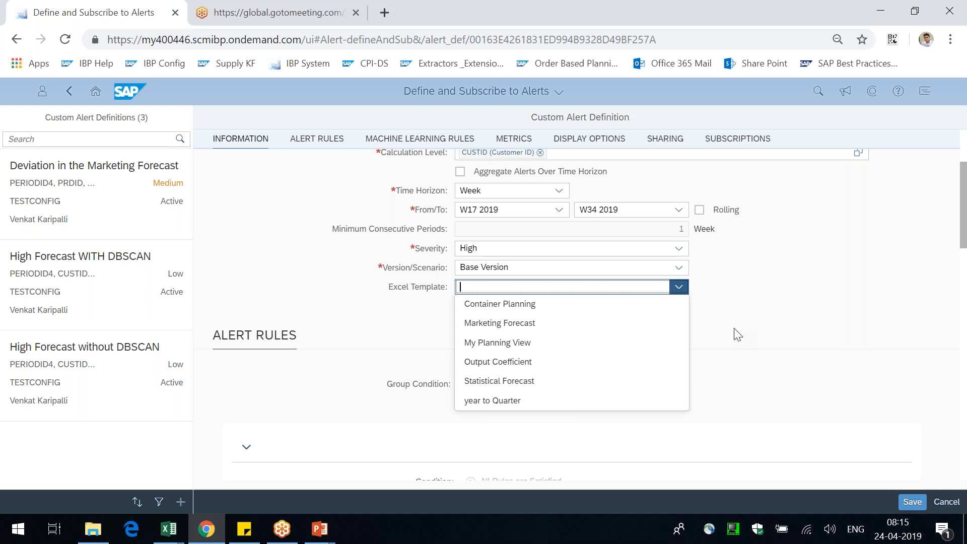
click(792, 320)
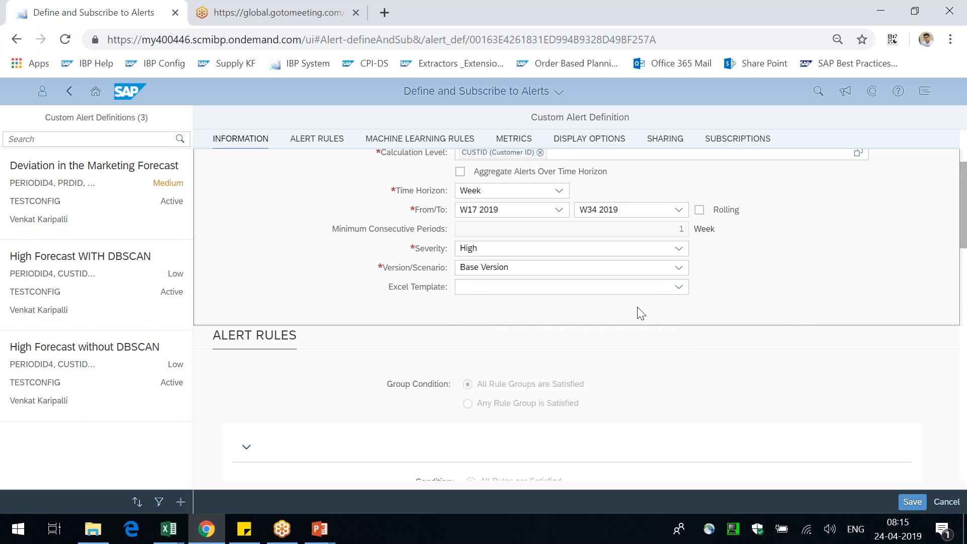
Step: Choose Marketing Fcst Qty as the key figure of the first alert rule
scroll(296, 296, down, 2)
scroll(393, 296, down, 2)
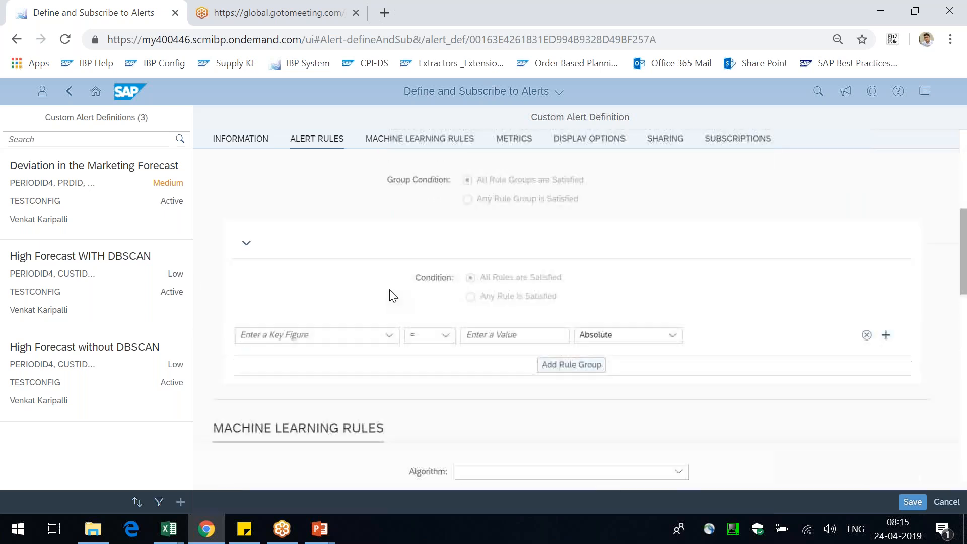
scroll(310, 257, up, 1)
drag(252, 180, 328, 182)
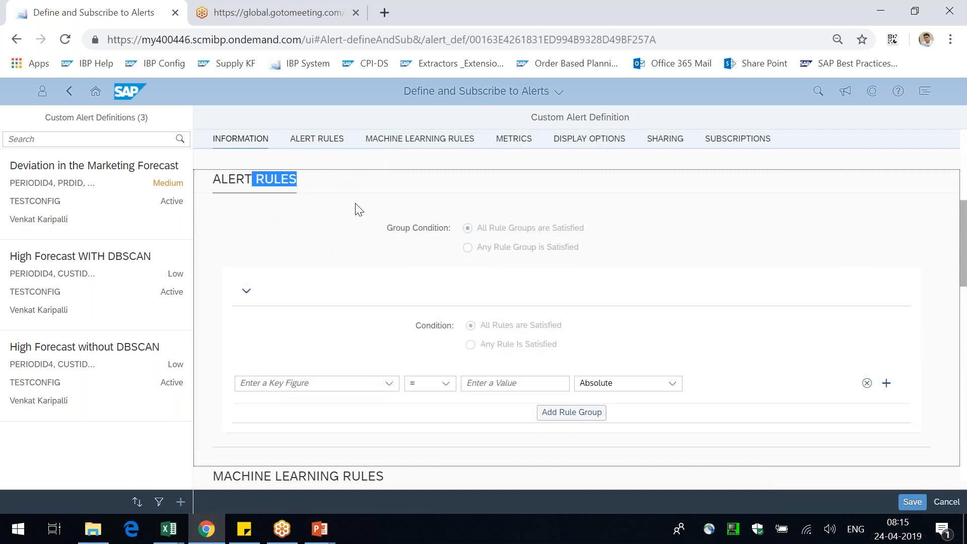
click(300, 382)
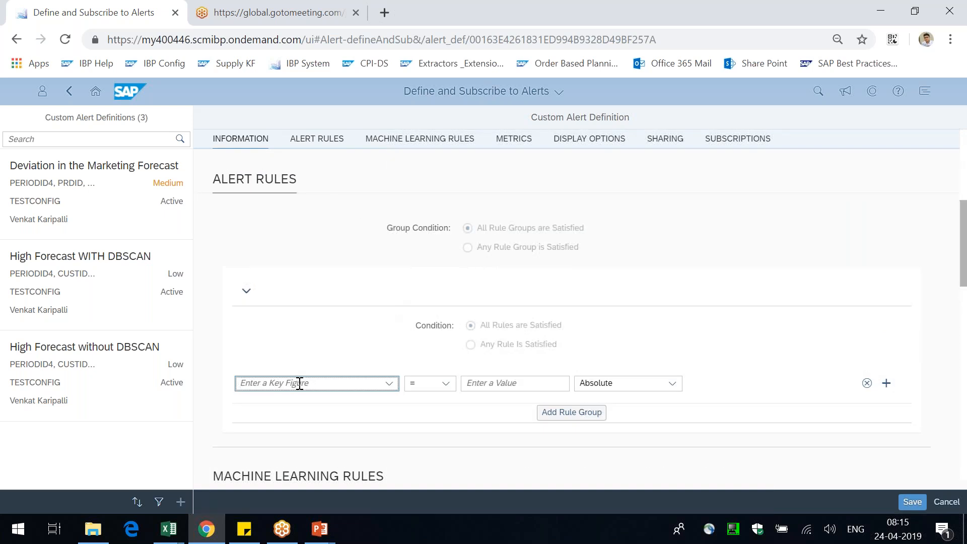
text(Market Share Pct.)
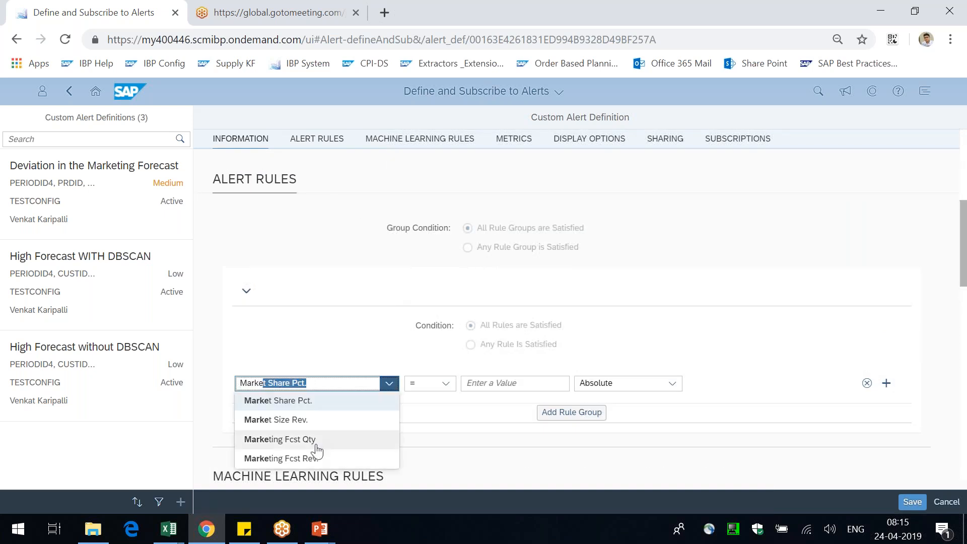
click(316, 447)
Step: Define the Marketing Fcst Qty rule as less than (<) an absolute value of 10000
click(446, 383)
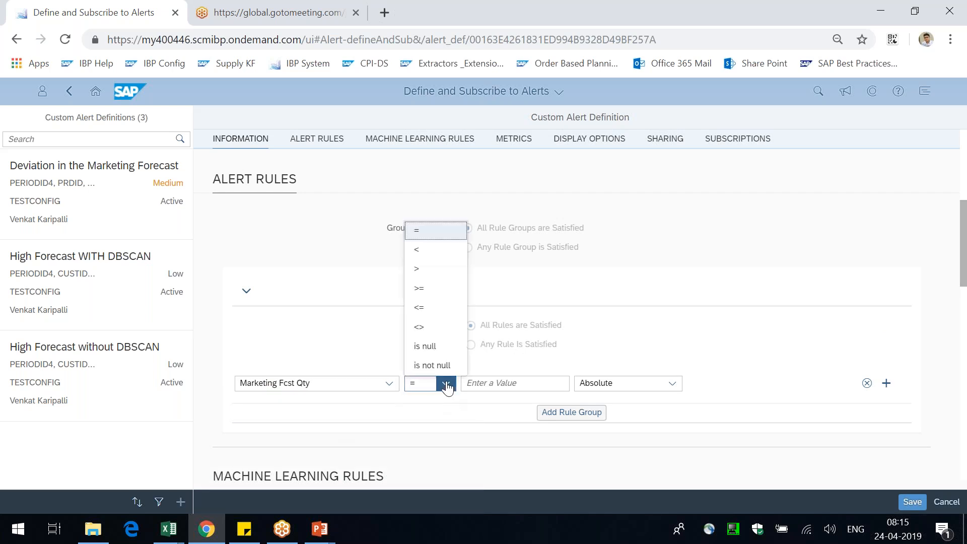
click(433, 251)
click(516, 386)
text(100000)
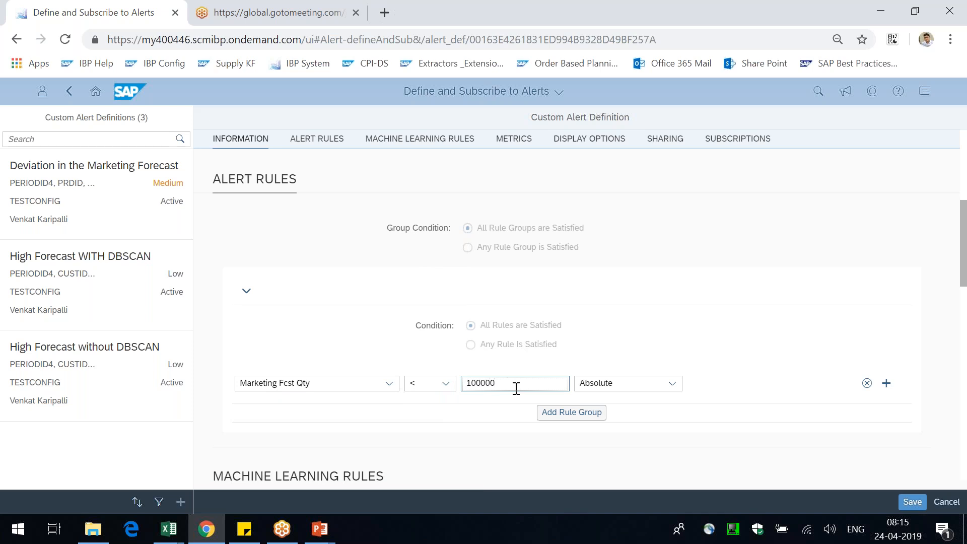
key(BackSpace)
click(446, 384)
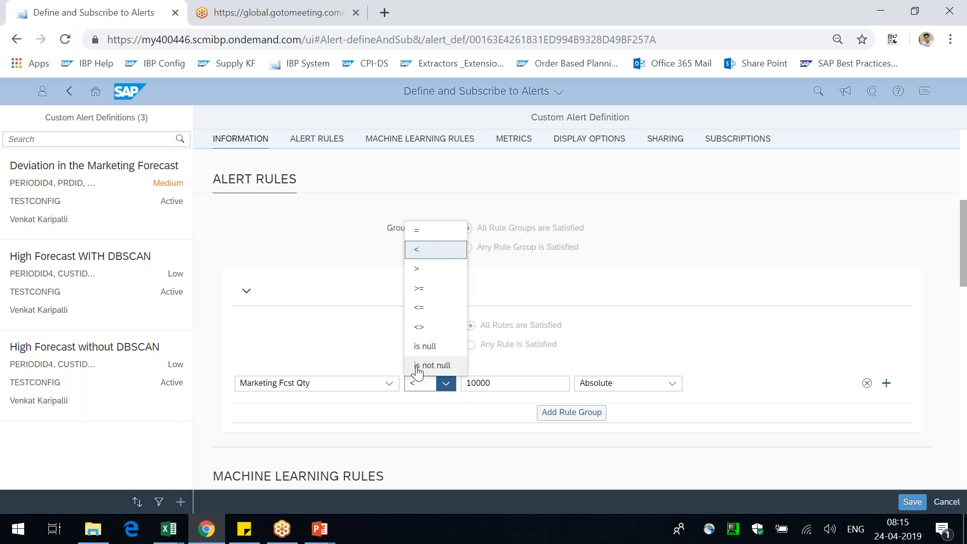
click(417, 251)
click(701, 355)
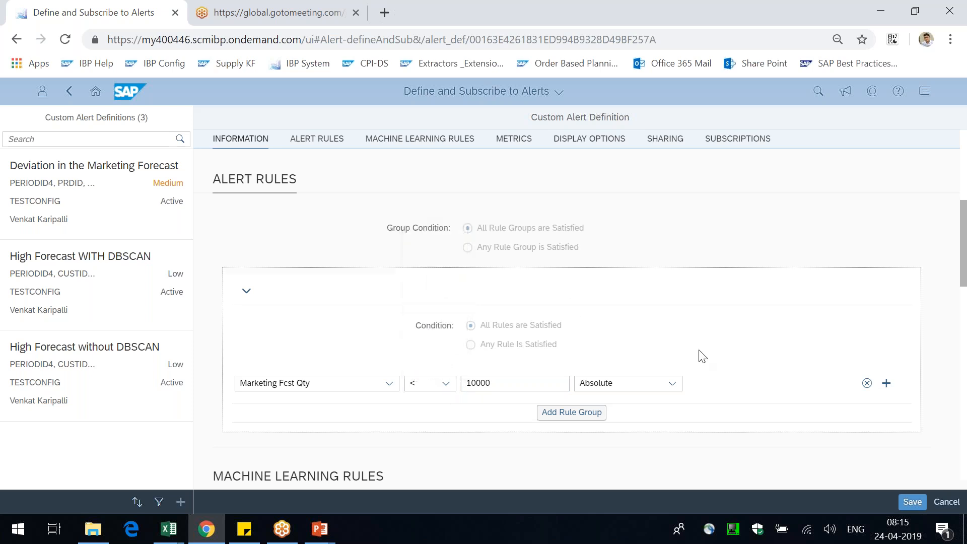
Step: Try the Percentage (%) comparison and the "is null" operator on the Marketing Fcst Qty rule
click(673, 385)
click(649, 401)
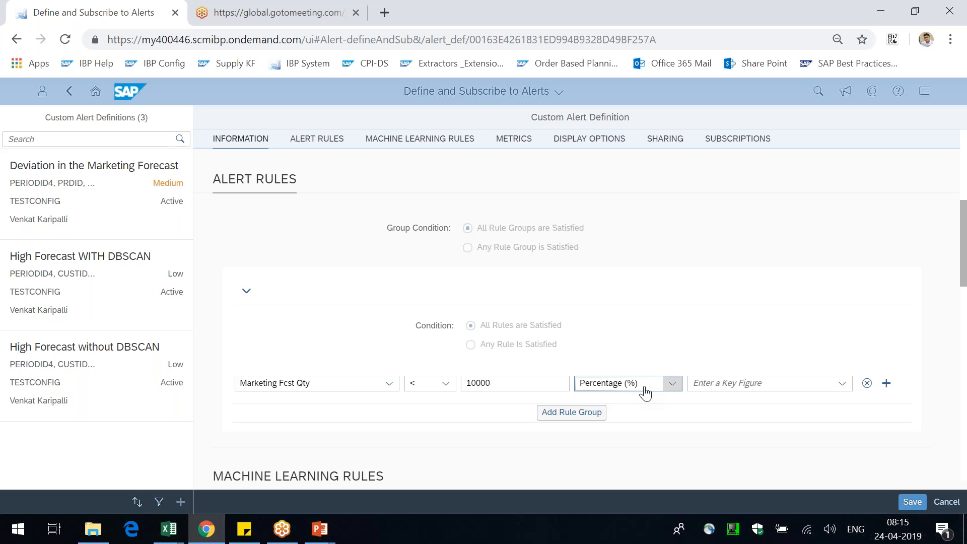
click(447, 384)
click(445, 352)
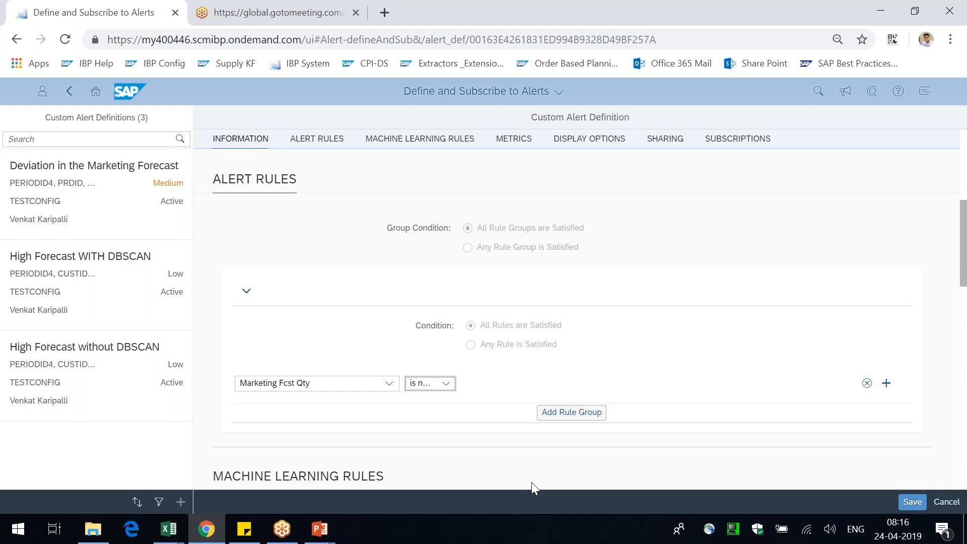
click(443, 386)
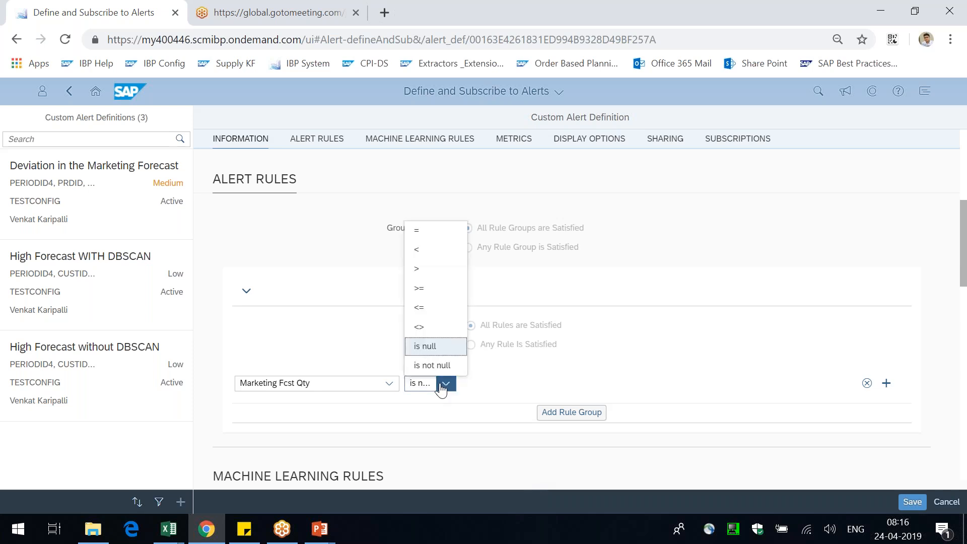
click(437, 253)
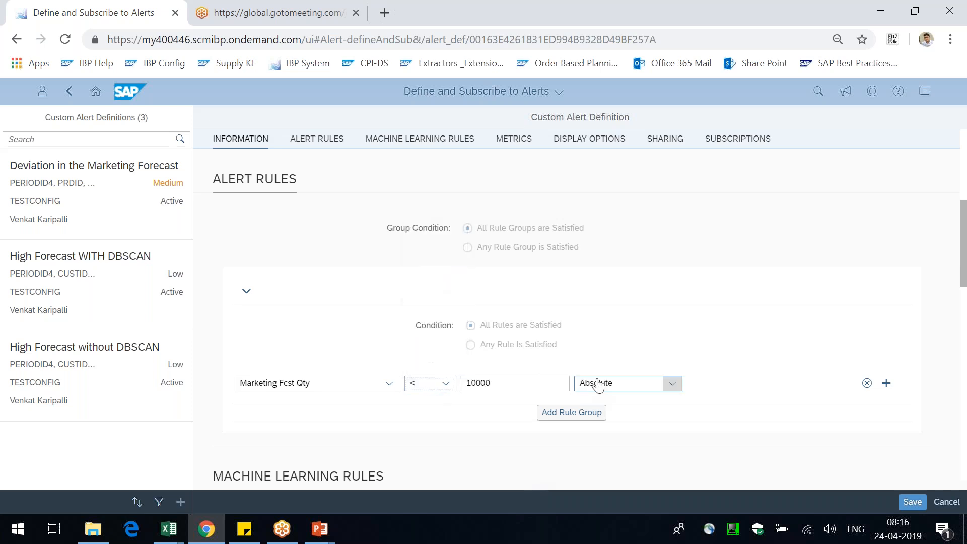
Step: Define the Marketing Fcst Qty rule as less than 90 Percentage (%) of Sales Fcst Qty
click(666, 388)
click(638, 403)
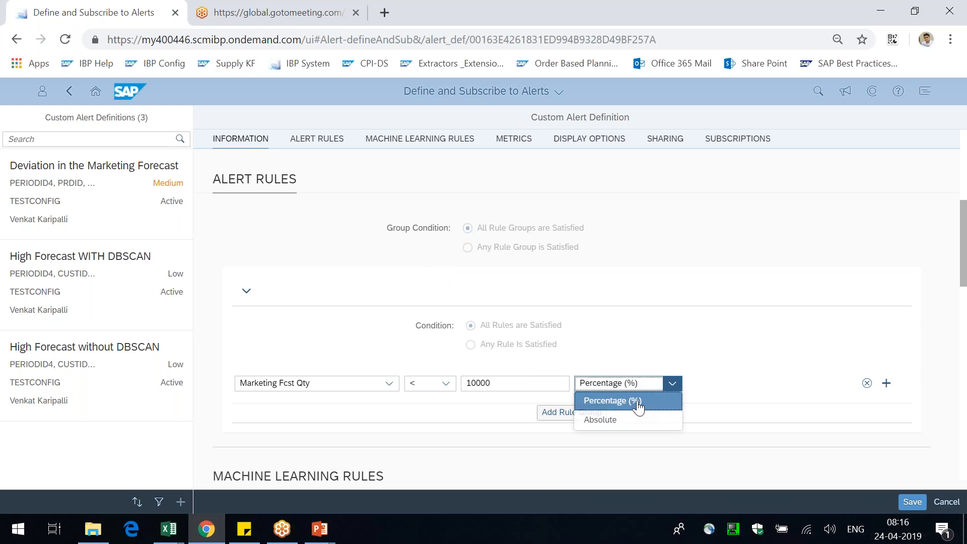
double_click(500, 390)
text(90)
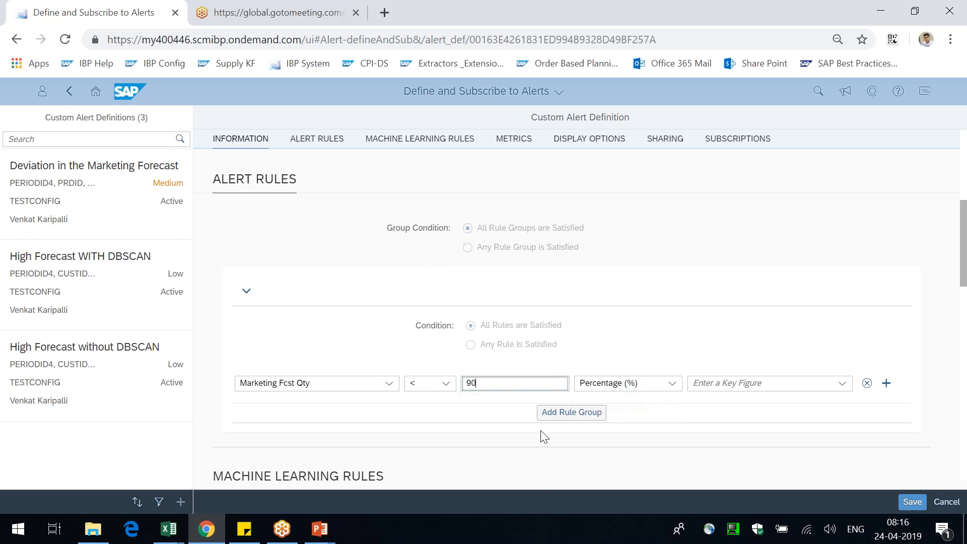
click(776, 382)
text(Sales)
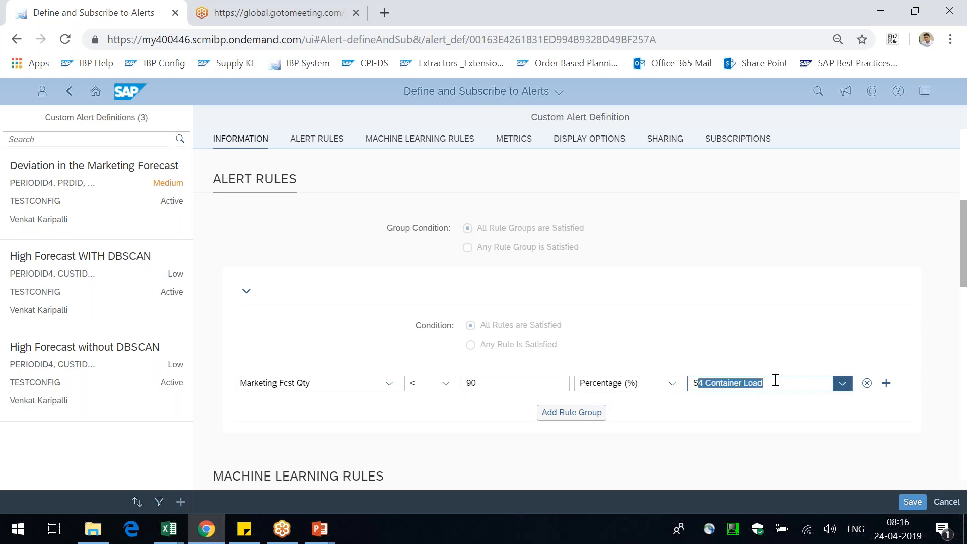
click(745, 438)
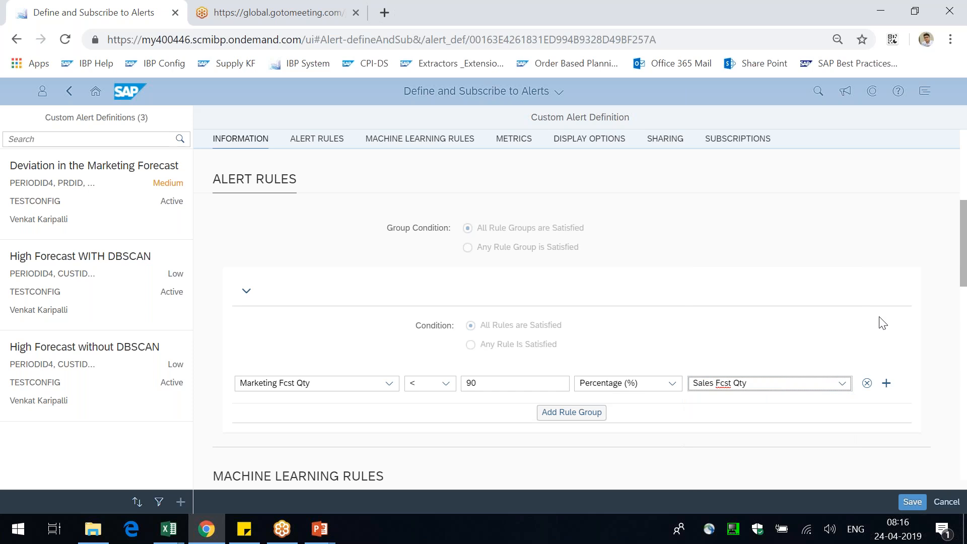
Step: Add a second rule group whose rule requires that Marketing Fcst Qty is not null
scroll(882, 323, down, 2)
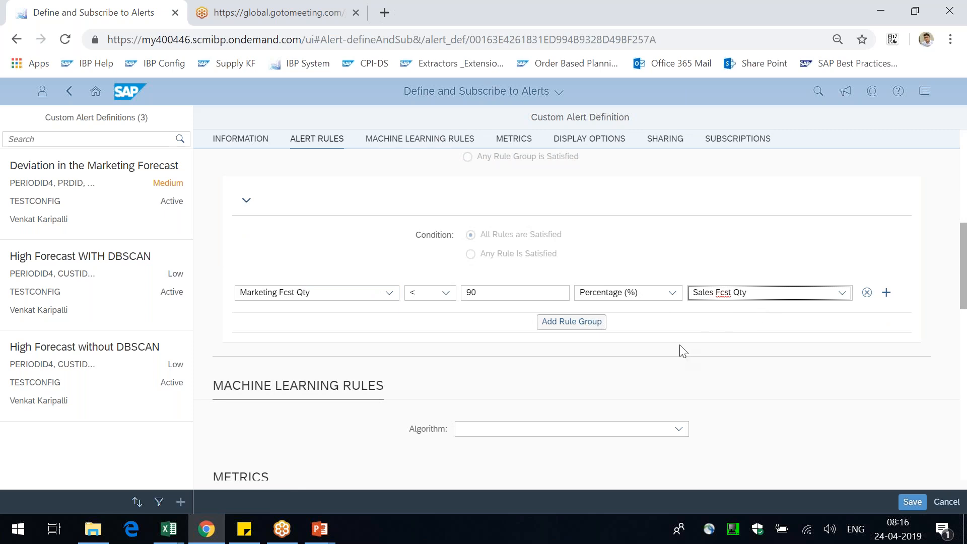
click(577, 323)
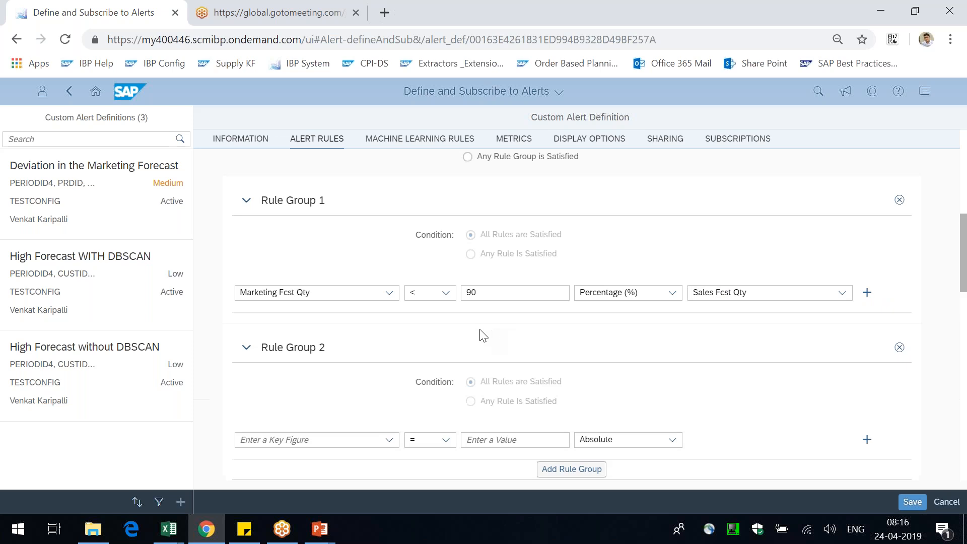
scroll(483, 335, down, 1)
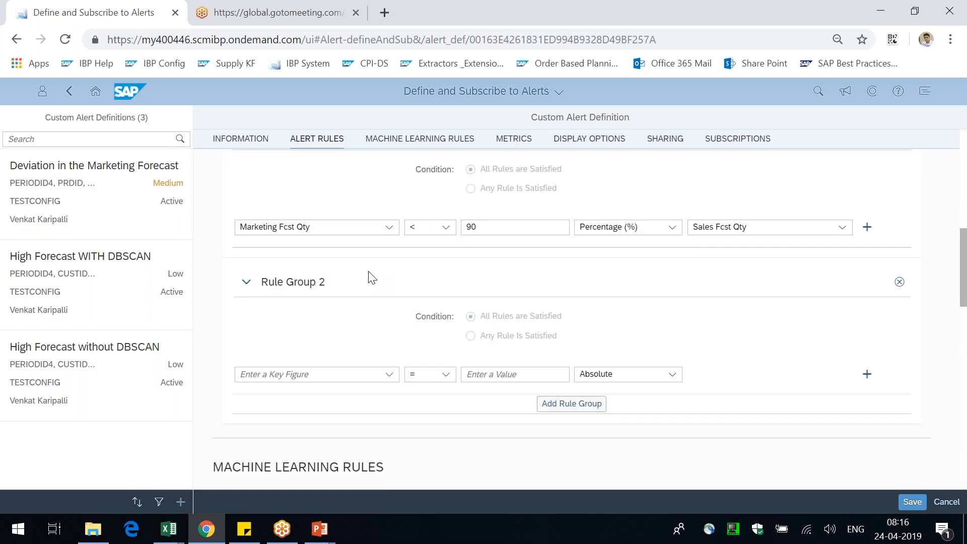
click(367, 378)
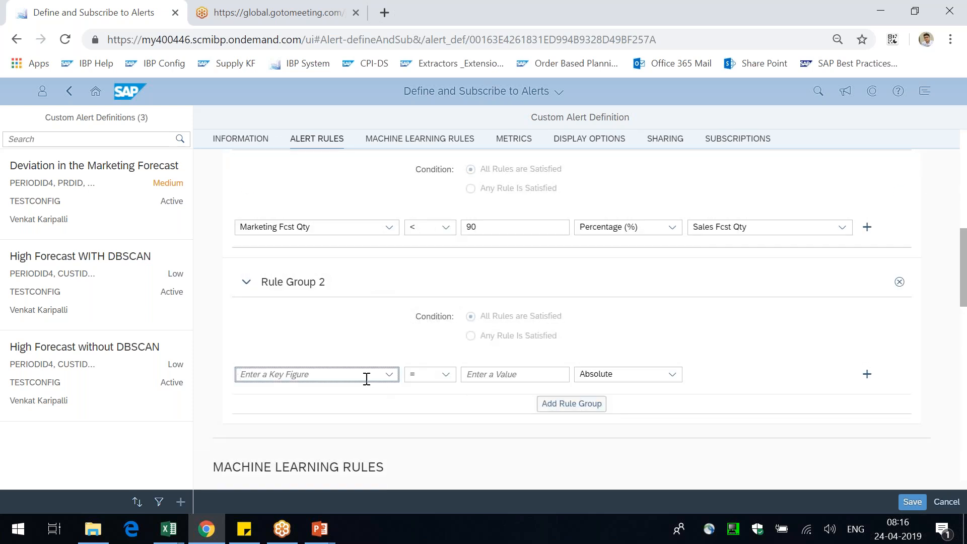
text(Market Share Pct.)
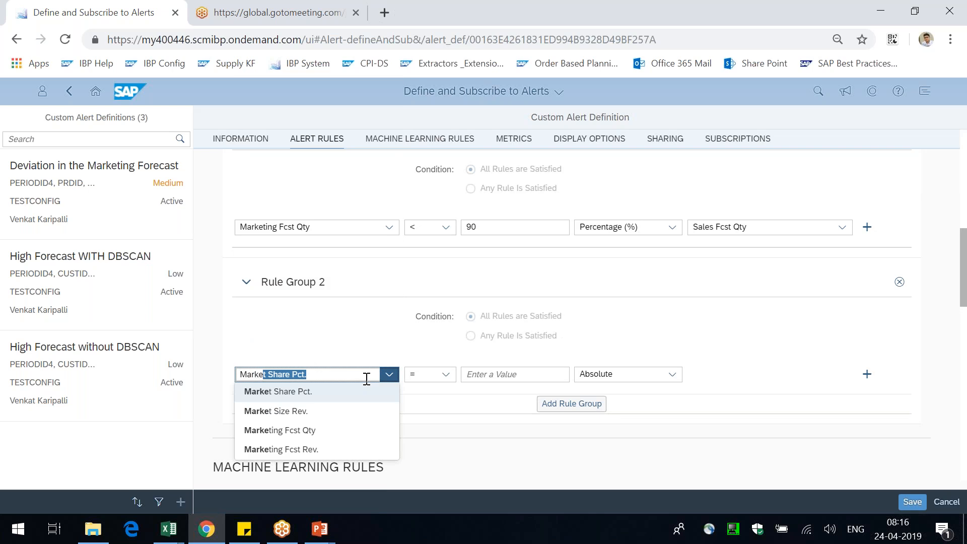
click(304, 430)
click(446, 374)
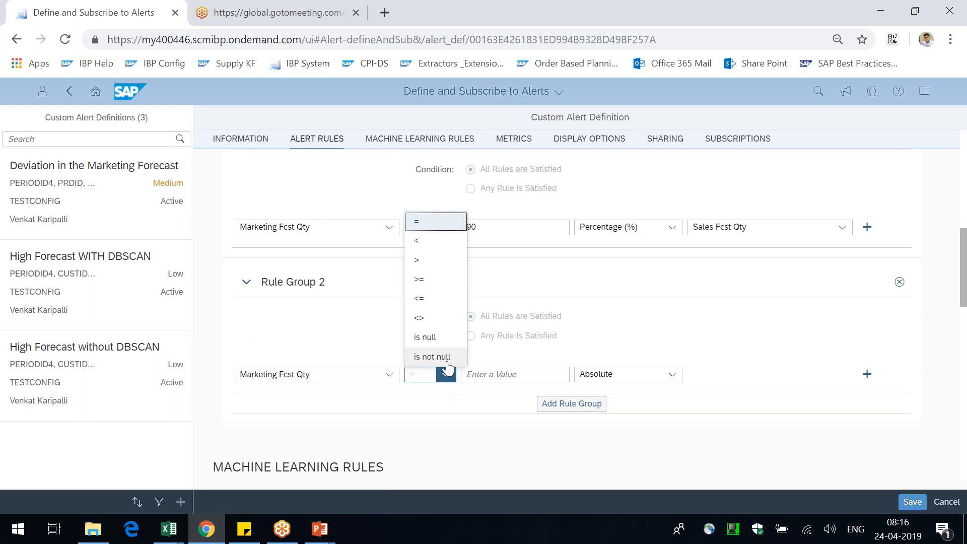
click(443, 355)
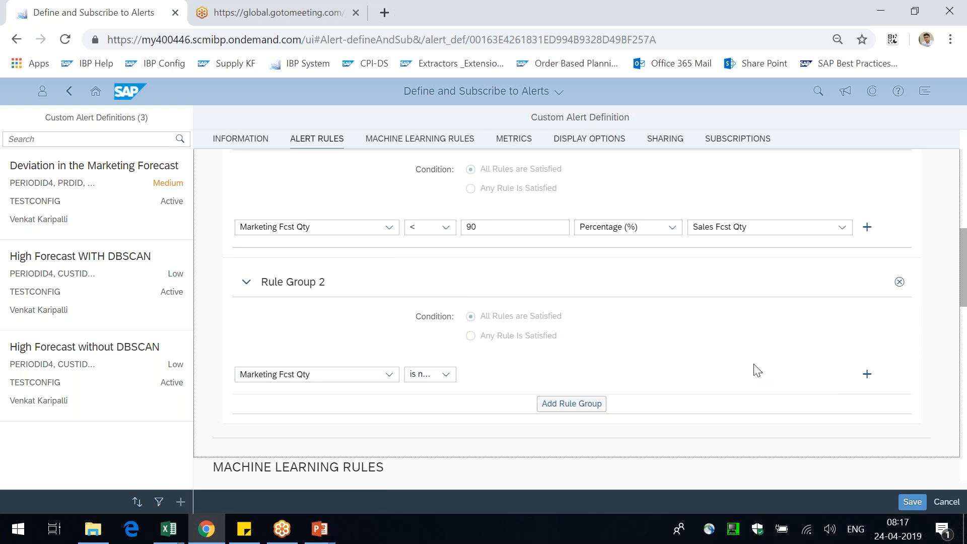
Step: Review both rule groups with their group condition options, and the algorithm choices for the machine learning rules
scroll(566, 216, up, 2)
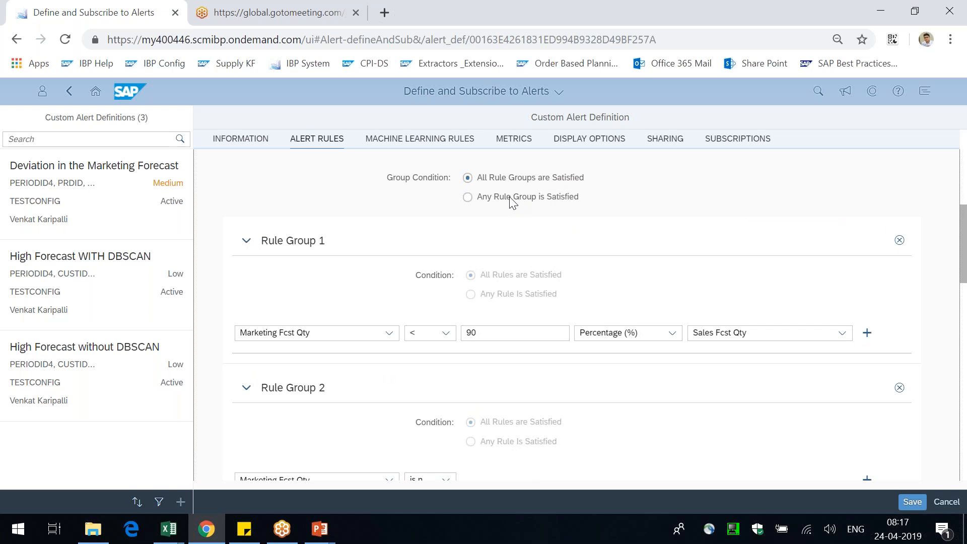
scroll(640, 207, up, 1)
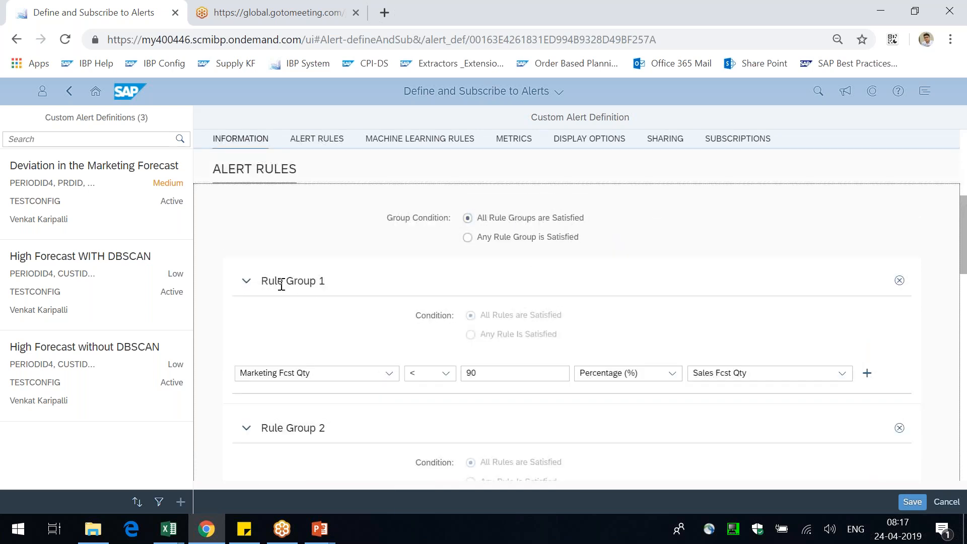
drag(261, 281, 309, 277)
scroll(303, 281, down, 3)
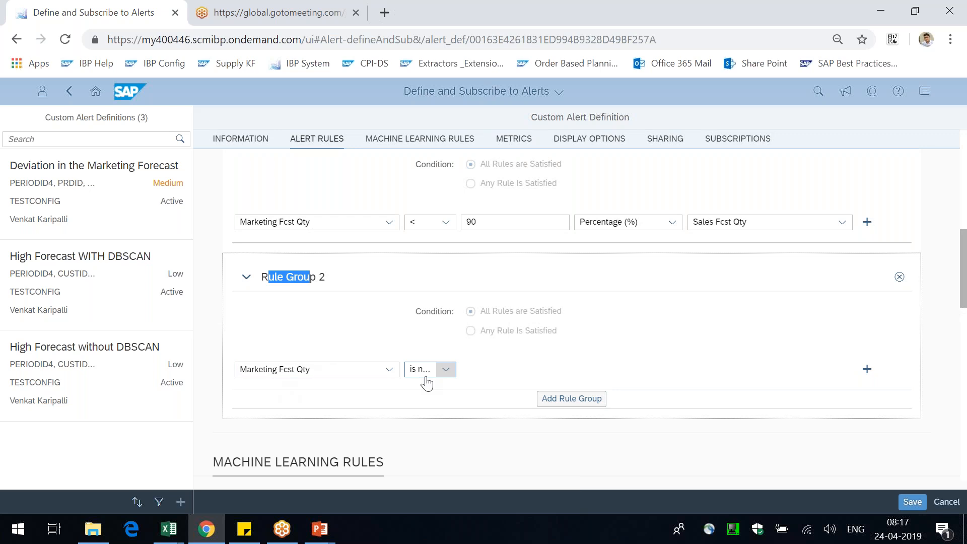
scroll(427, 383, up, 2)
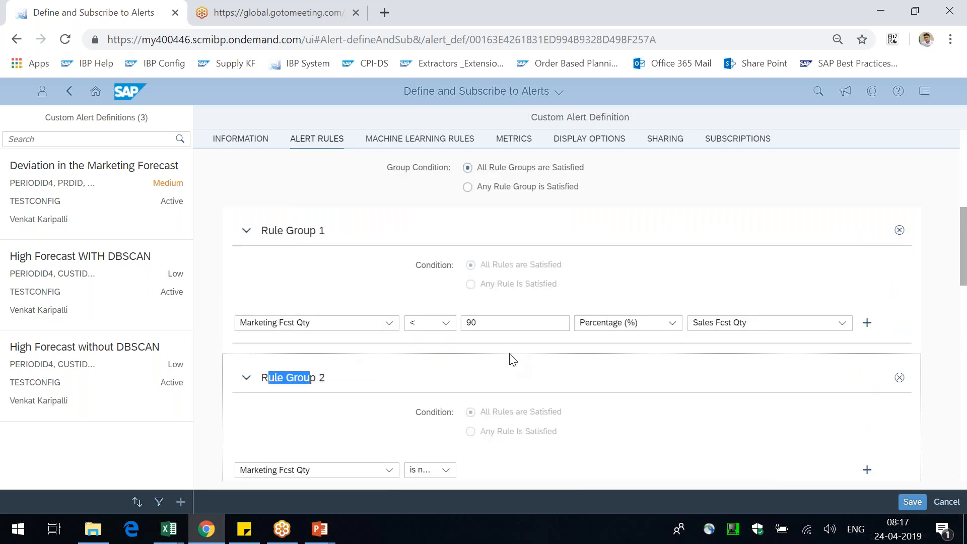
scroll(720, 360, down, 2)
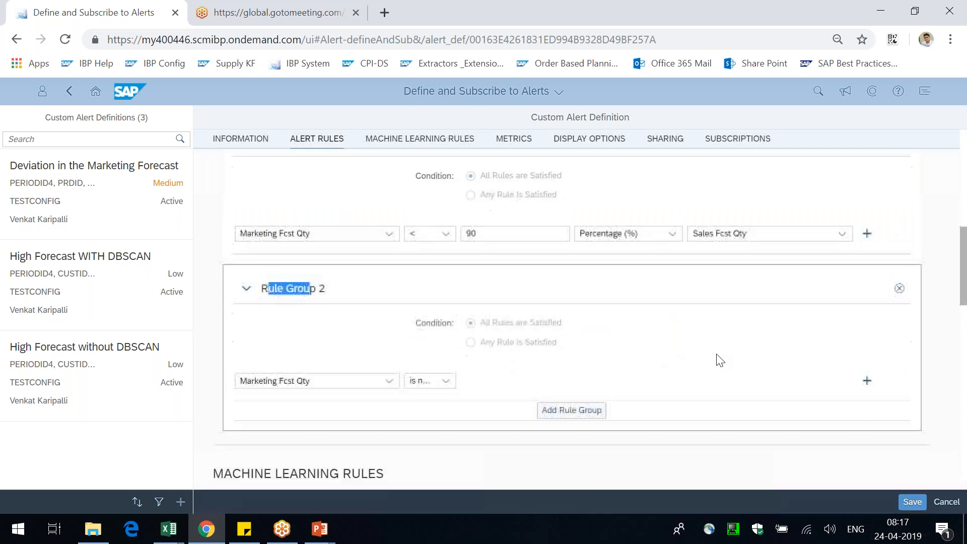
scroll(719, 360, down, 5)
click(239, 227)
drag(240, 227, 351, 230)
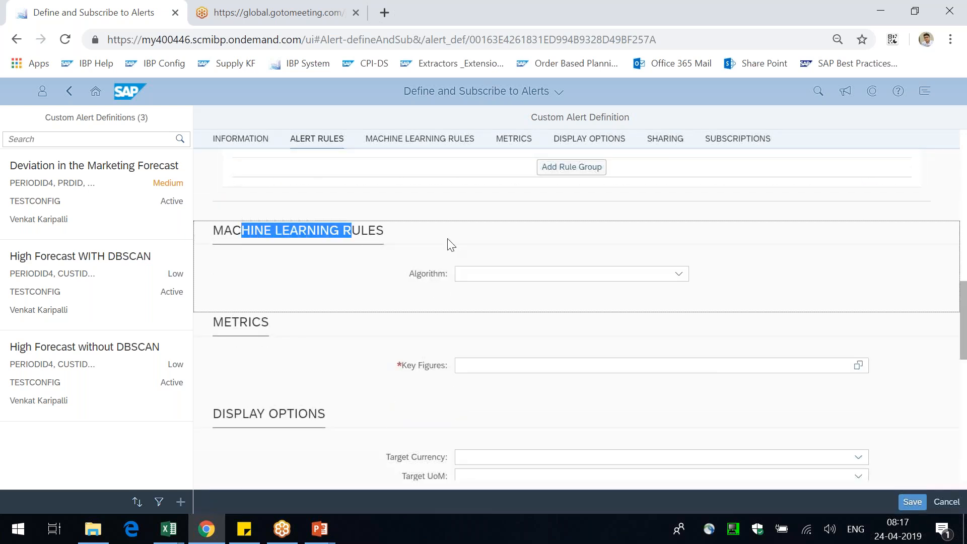
click(680, 275)
click(754, 267)
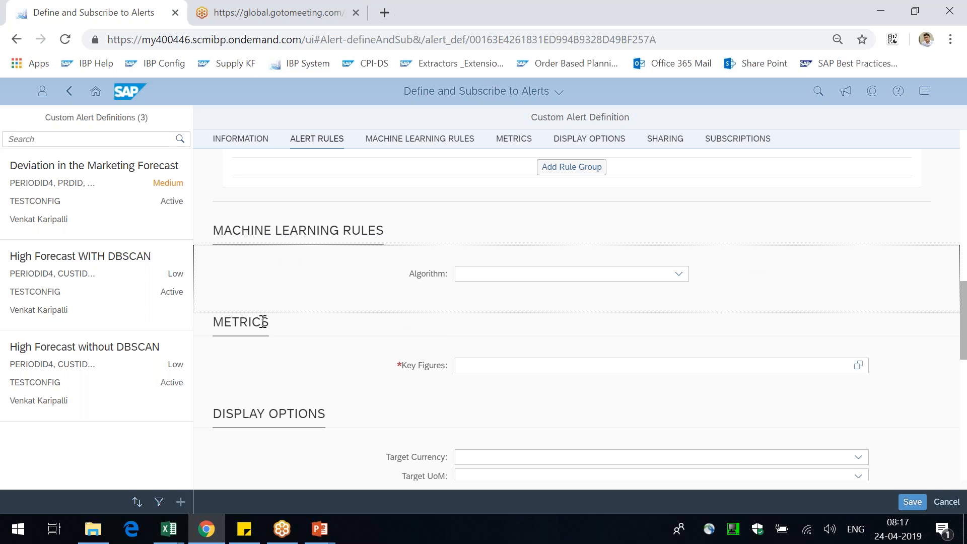
Step: Add Marketing Fcst Qty and Sales Fcst Qty as the key figures of the alert metrics
click(691, 365)
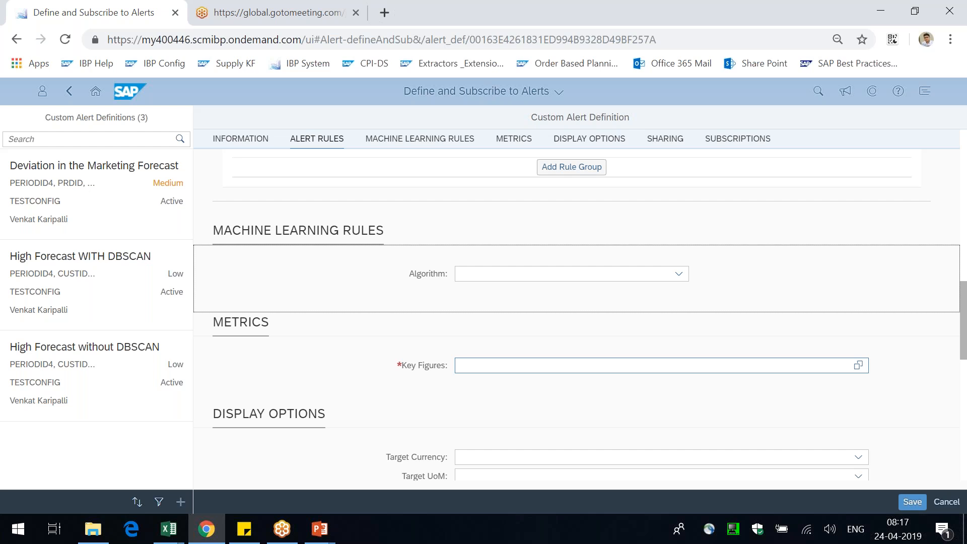
click(810, 364)
text(marketing)
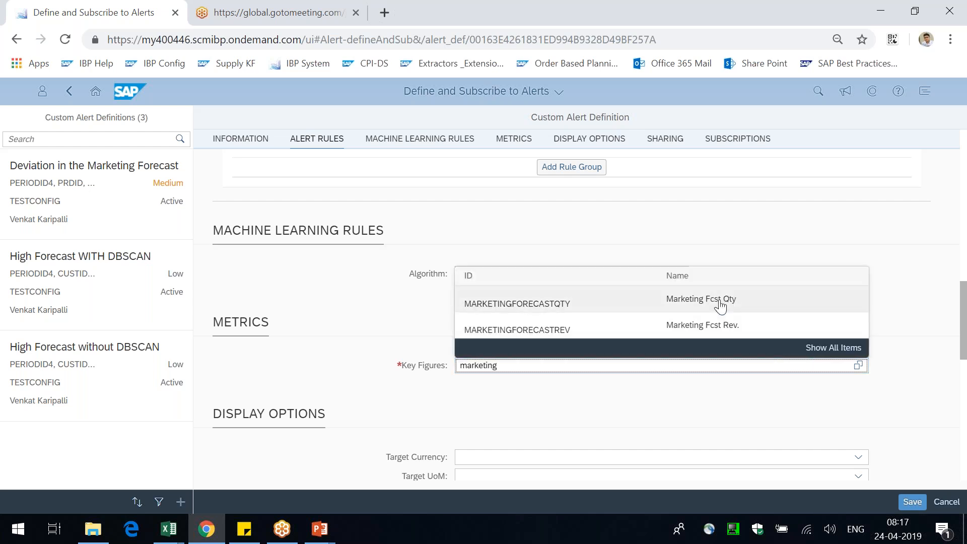
click(719, 301)
text(sales)
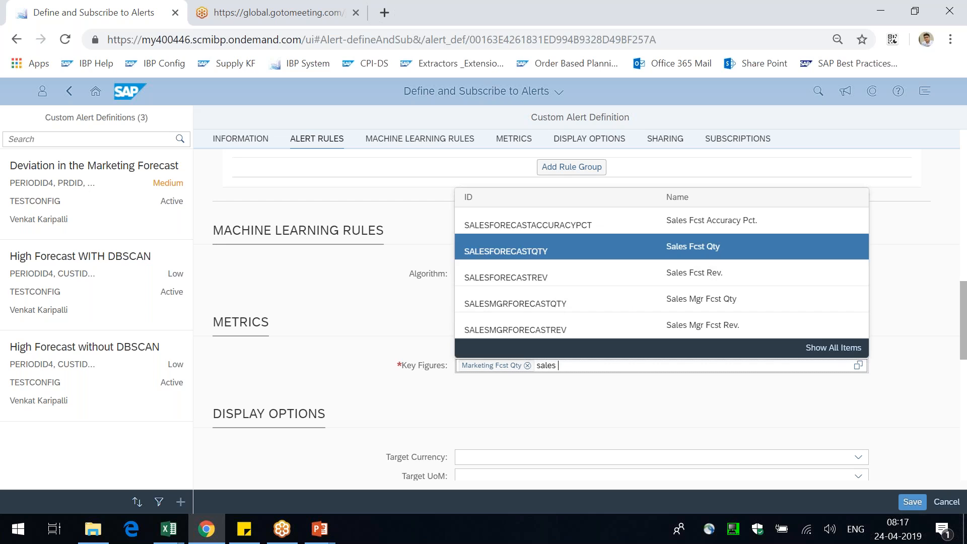
click(700, 252)
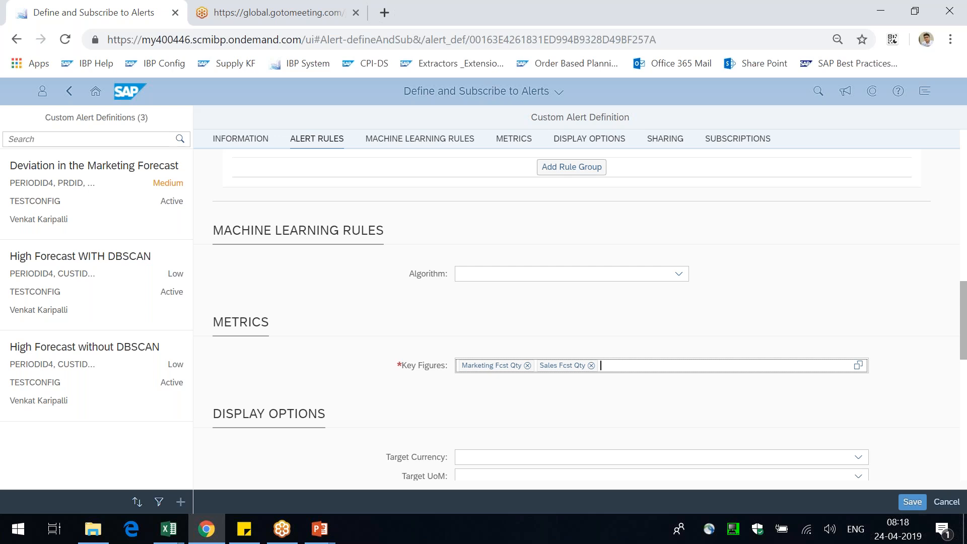
Step: Check the target currency choices in the display options and set the target UoM to CS
scroll(571, 315, down, 2)
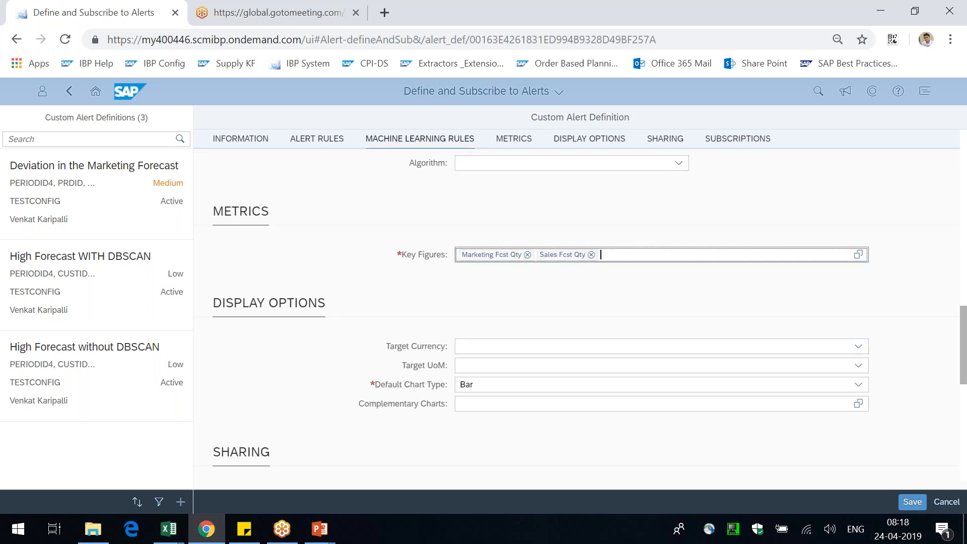
drag(223, 303, 297, 307)
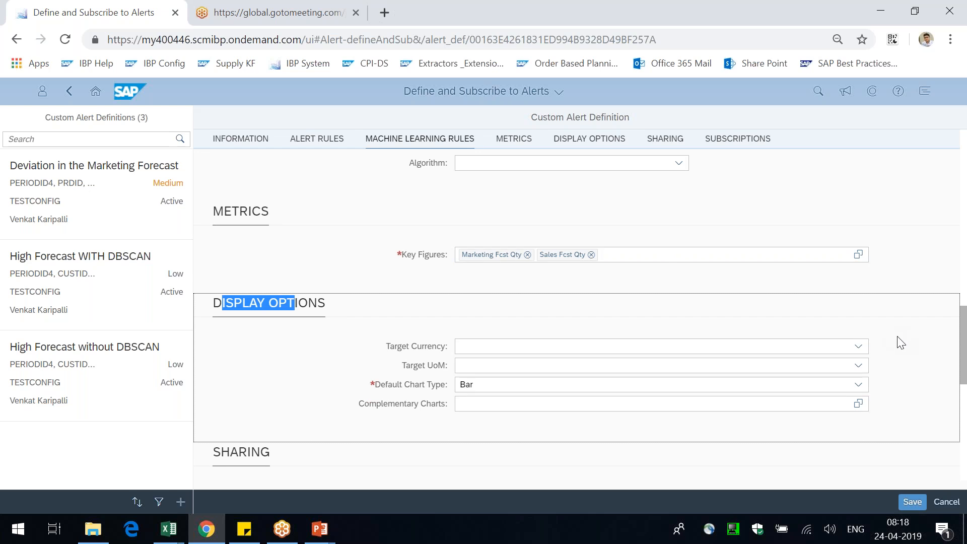
click(858, 347)
click(878, 312)
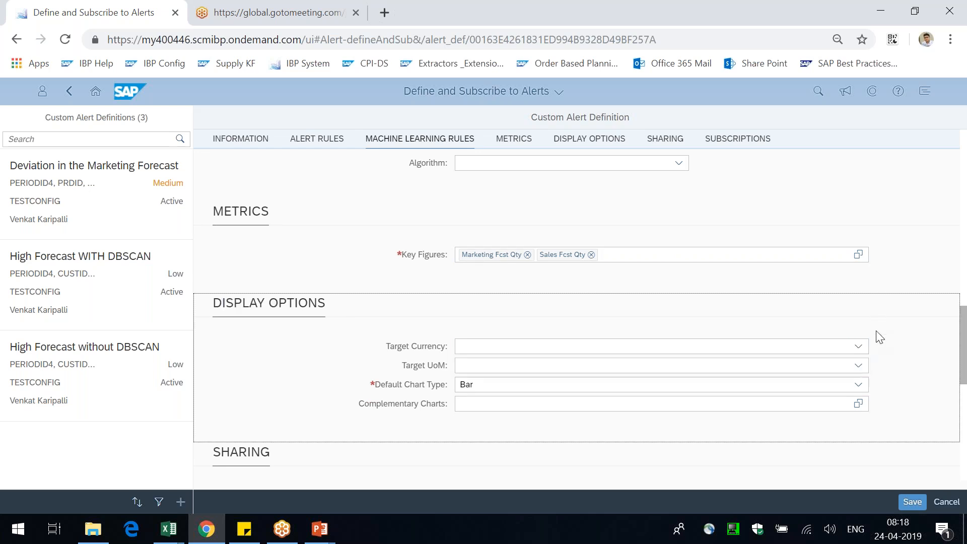
click(858, 367)
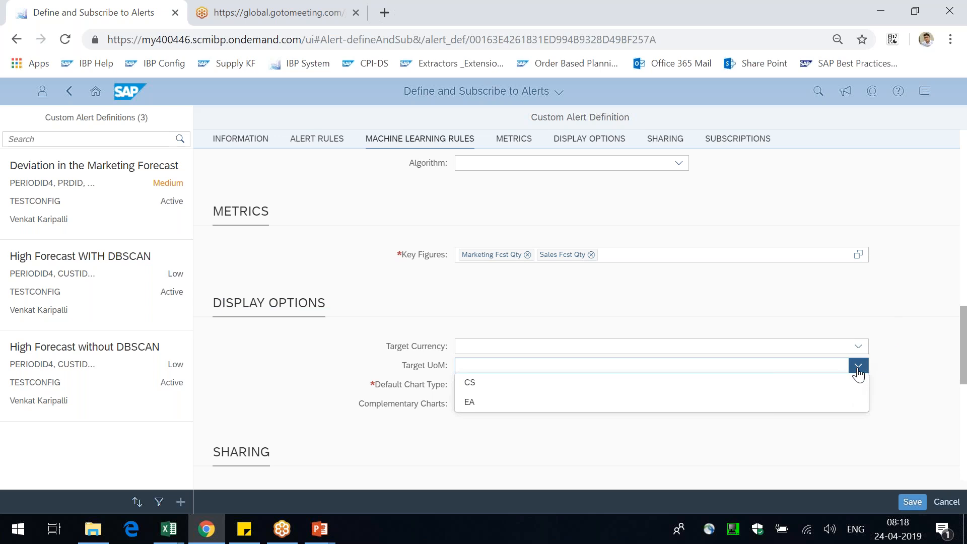
click(482, 383)
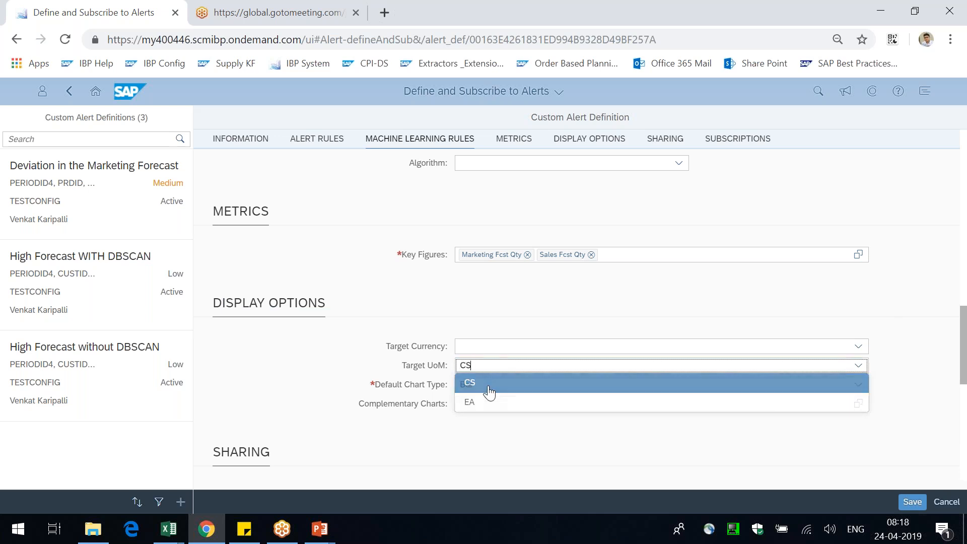
Step: Review the available default chart types and choose Bar for the alert
drag(414, 385, 445, 385)
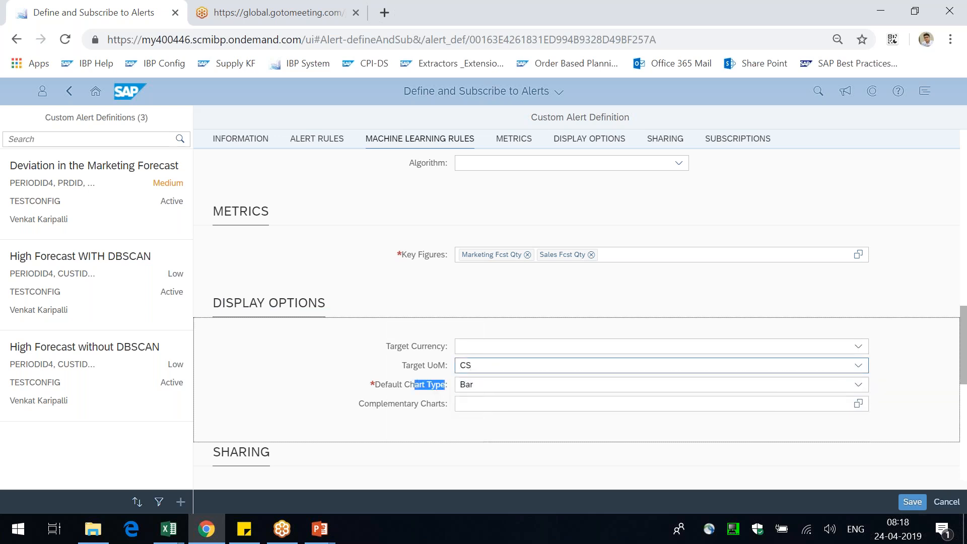
click(859, 384)
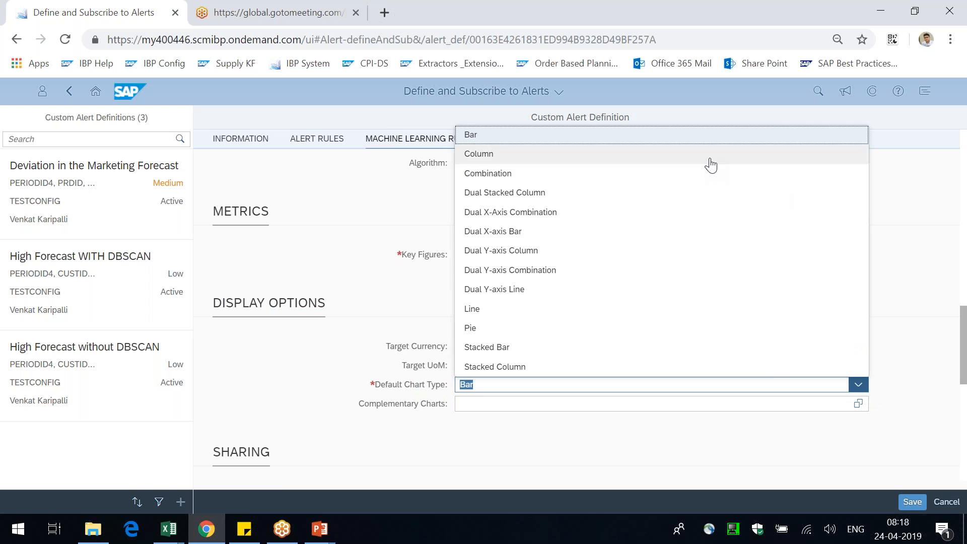
click(633, 137)
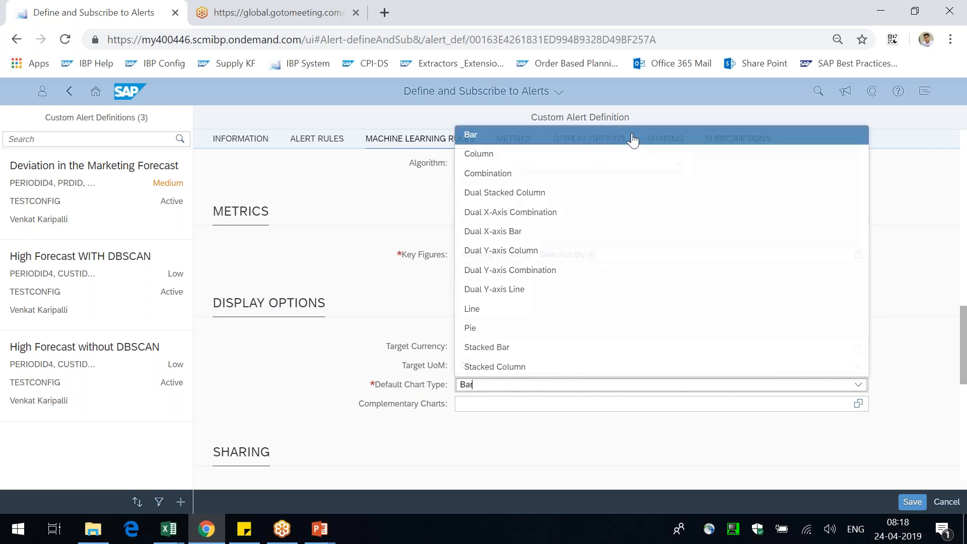
scroll(839, 271, down, 4)
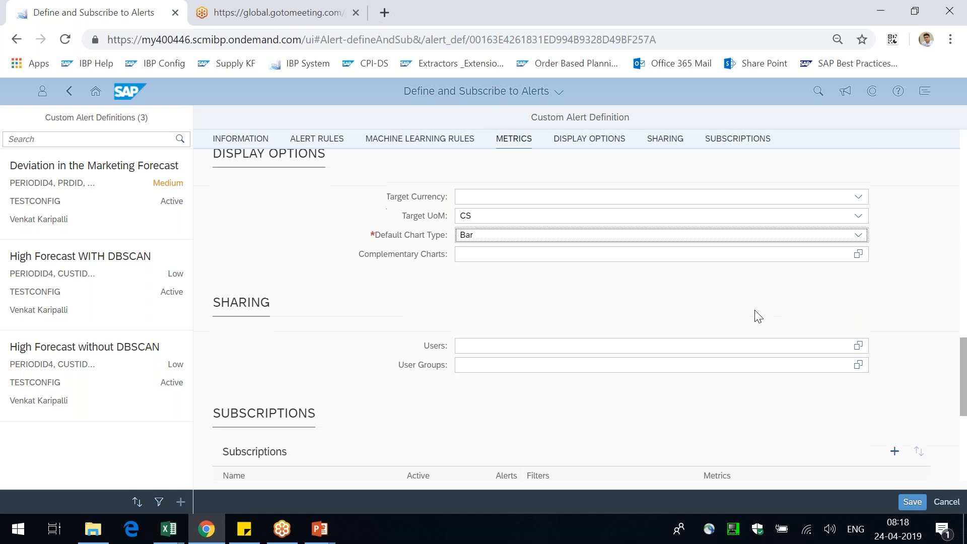
Step: Check the user and user group choices for sharing the alert, and review the definition's information settings
click(570, 292)
text(venkat)
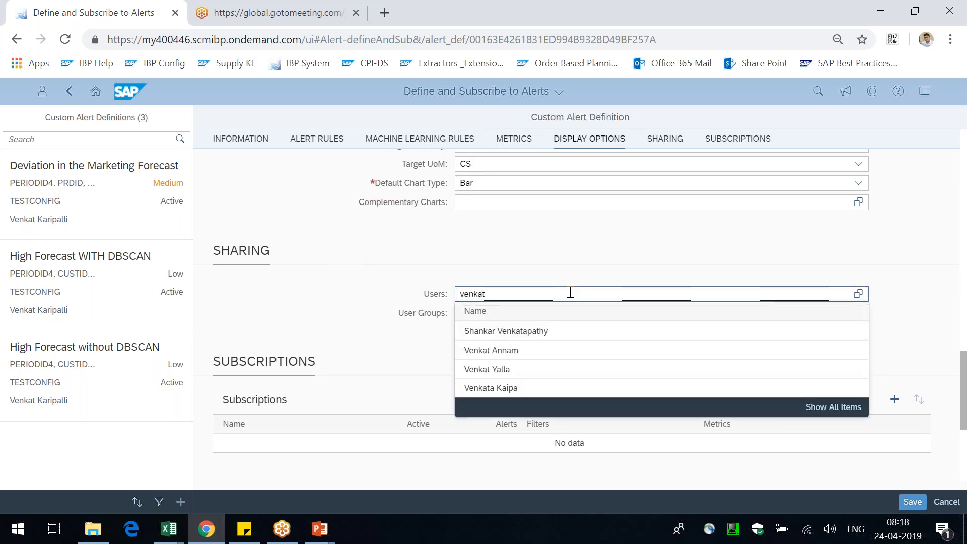
click(904, 255)
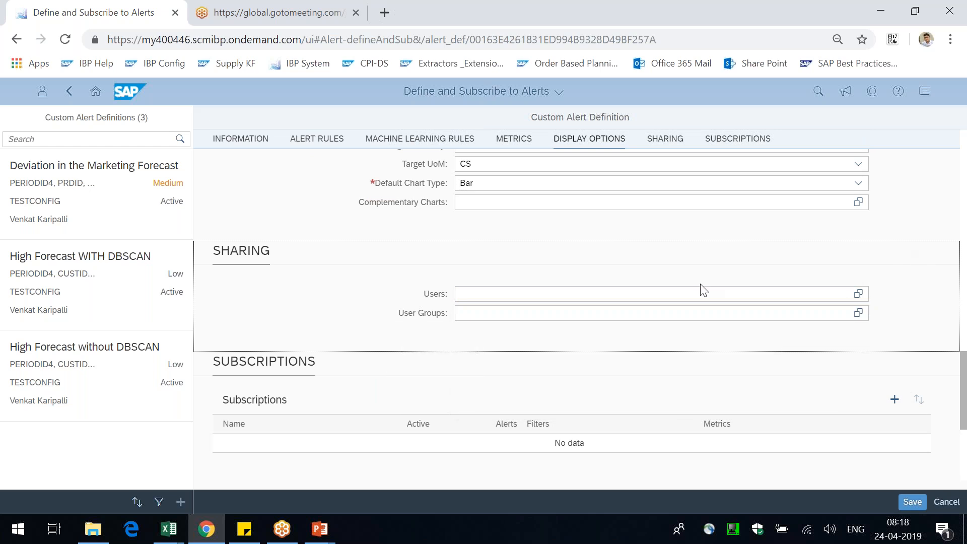
click(858, 314)
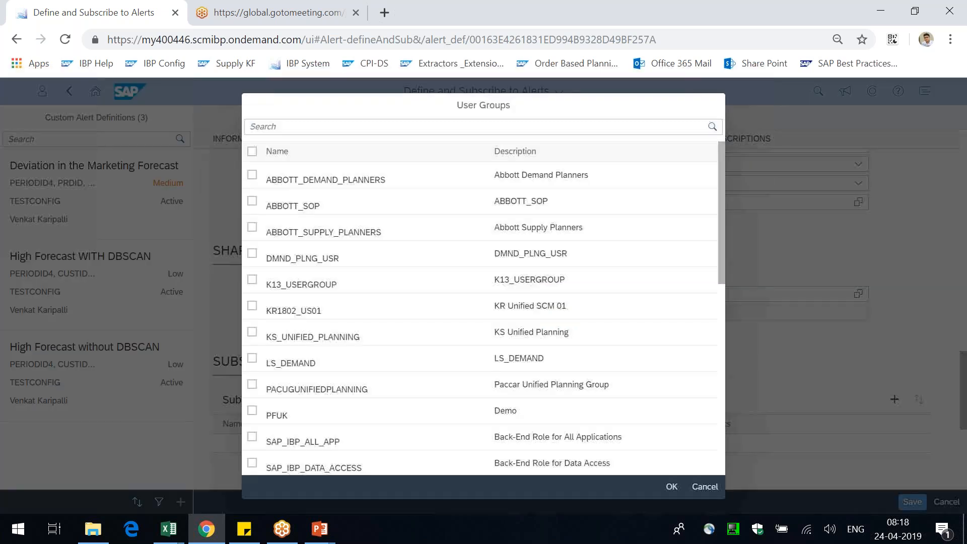
click(706, 487)
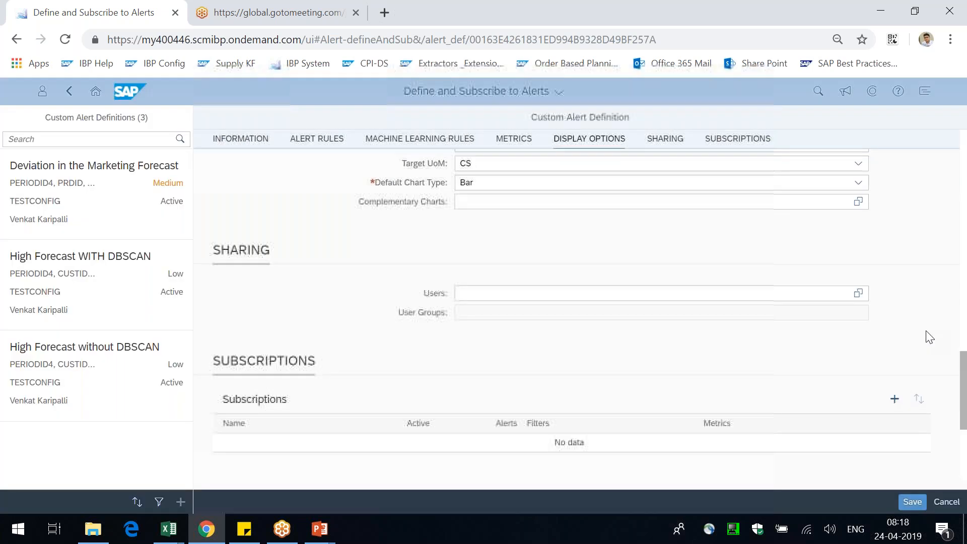
scroll(620, 302, down, 3)
scroll(368, 252, up, 2)
scroll(367, 253, up, 10)
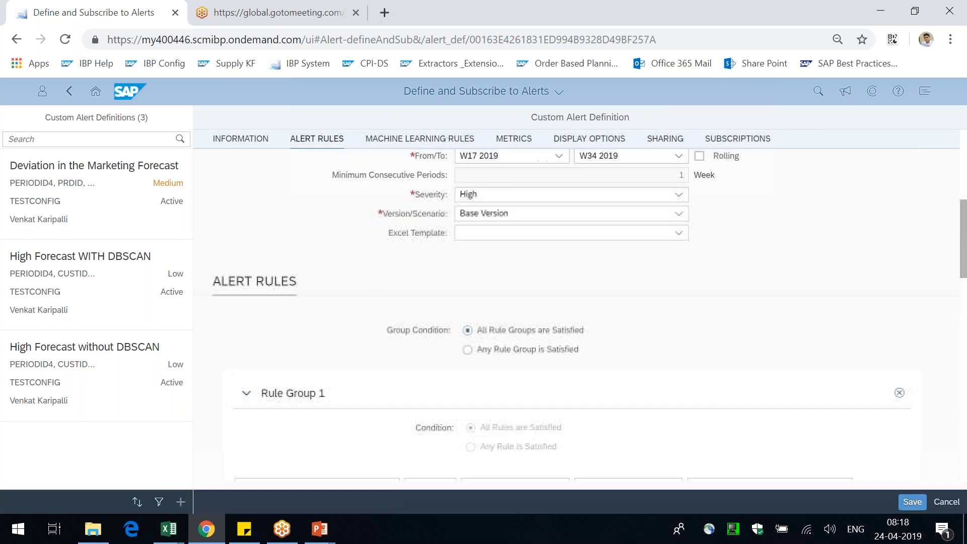
scroll(579, 312, up, 4)
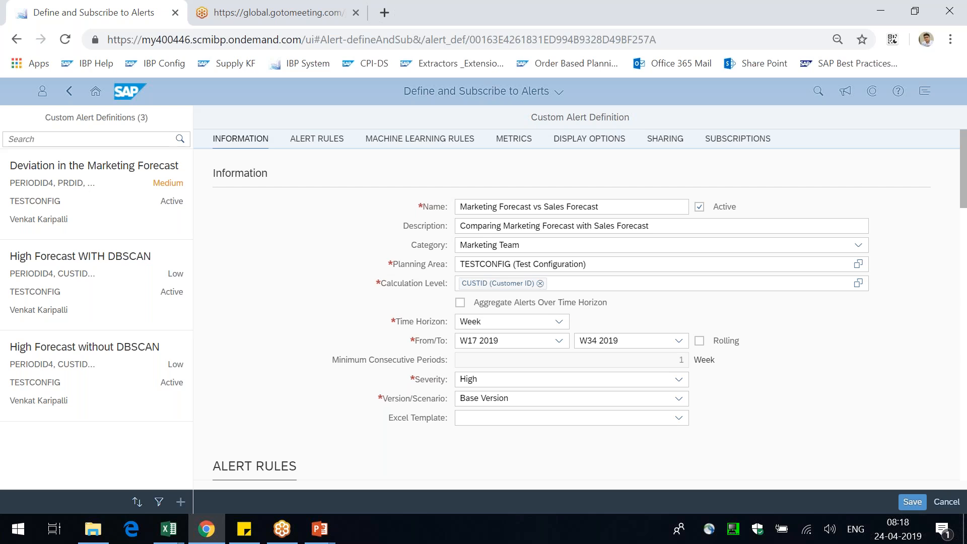
Step: Add a subscription to the alert and name it Comparison of Marketing Fsct with Sales Fsct
scroll(488, 295, down, 10)
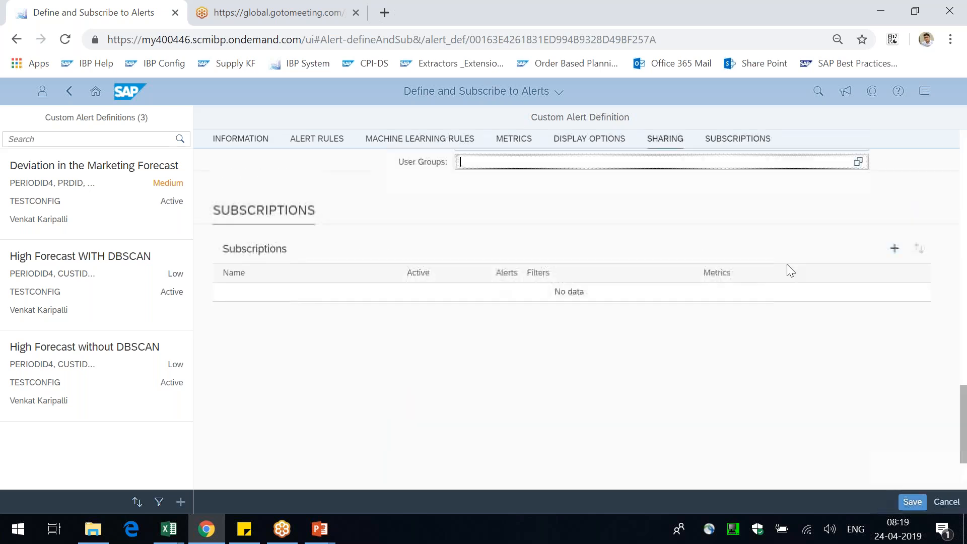
click(896, 249)
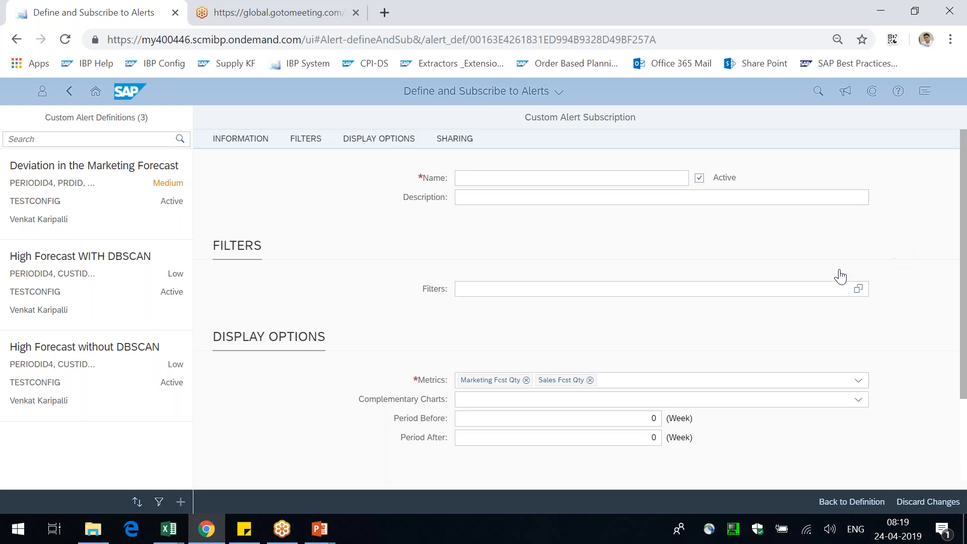
click(501, 177)
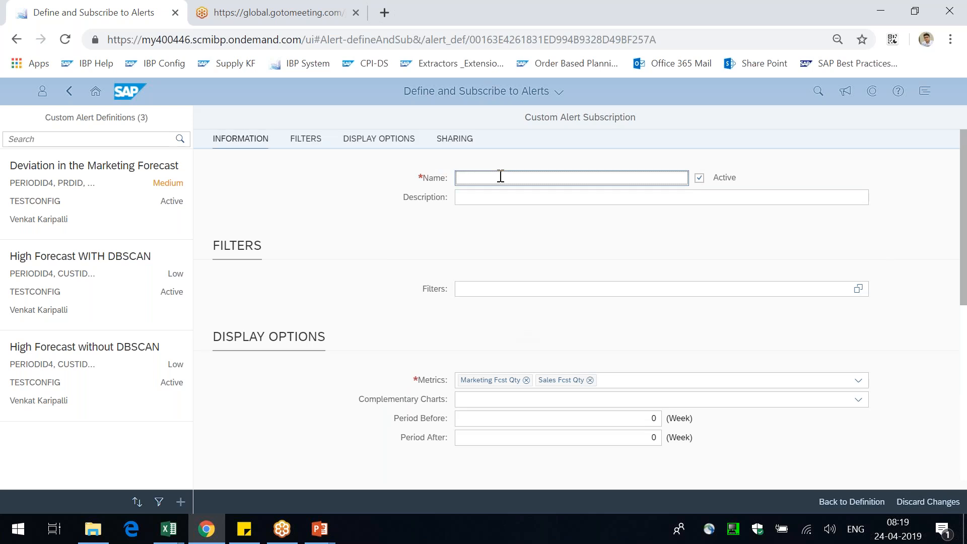
text(COmpa)
key(BackSpace)
key(BackSpace)
key(BackSpace)
key(BackSpace)
text(omparision of)
right_click(500, 176)
click(542, 182)
text(Marketing Fsct with Sales Fsct)
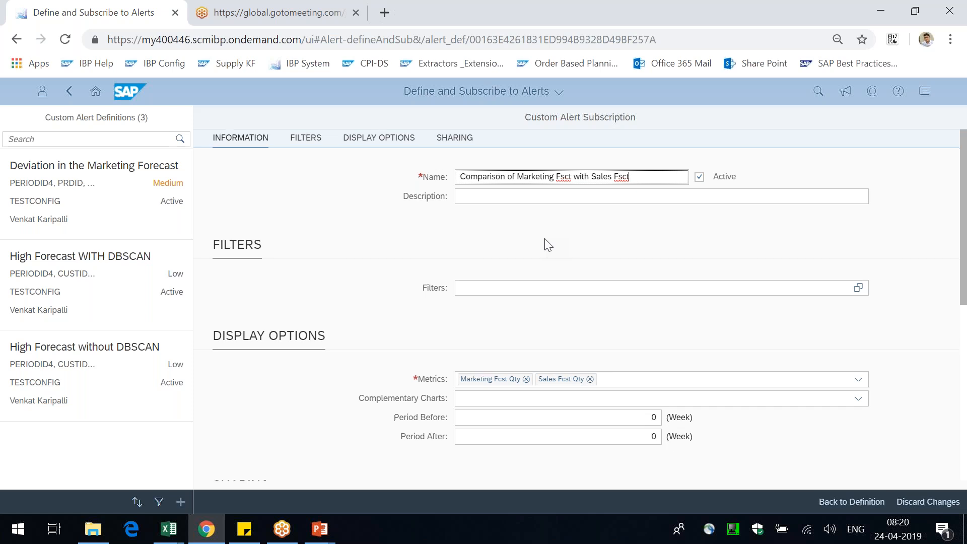
Step: Review the subscription's filters, display options and the users offered for sharing
scroll(546, 244, down, 5)
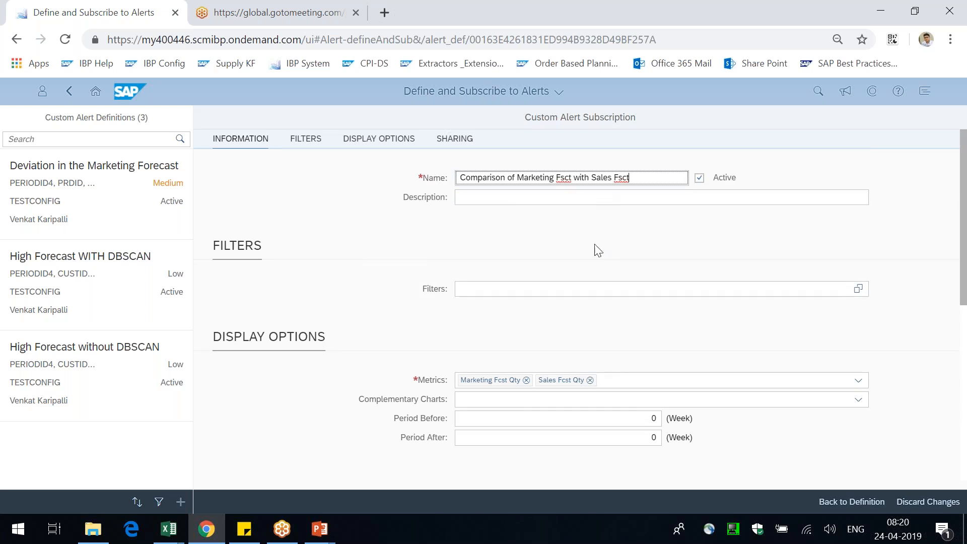
scroll(548, 472, down, 4)
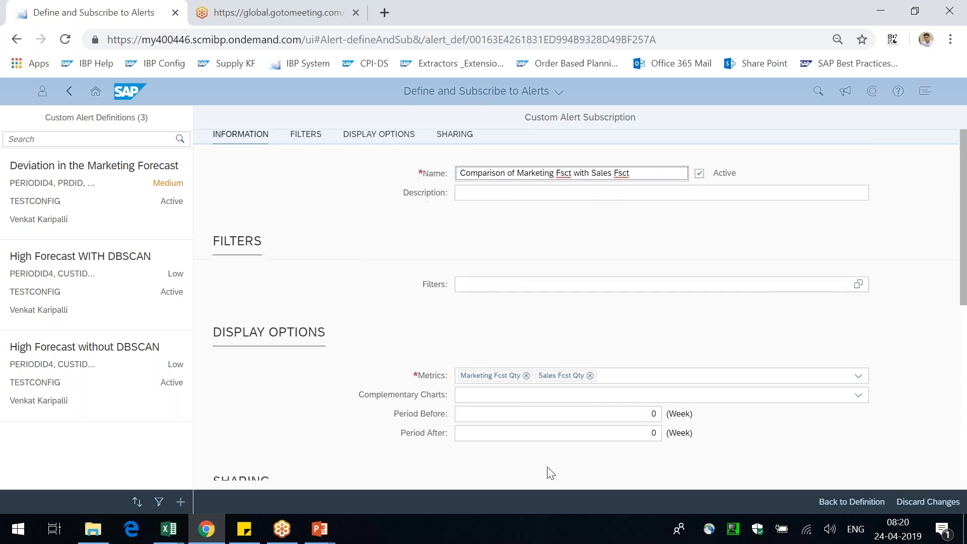
click(865, 311)
click(879, 274)
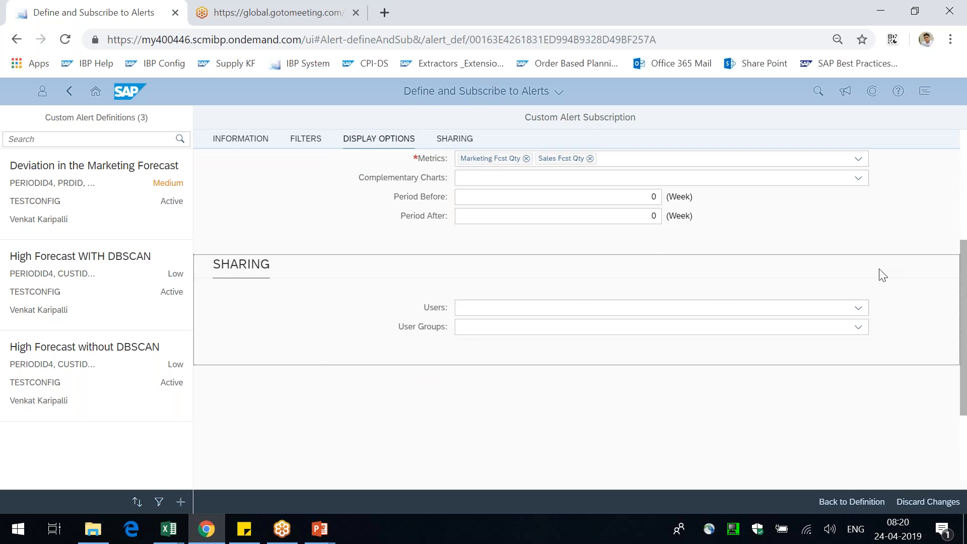
click(859, 311)
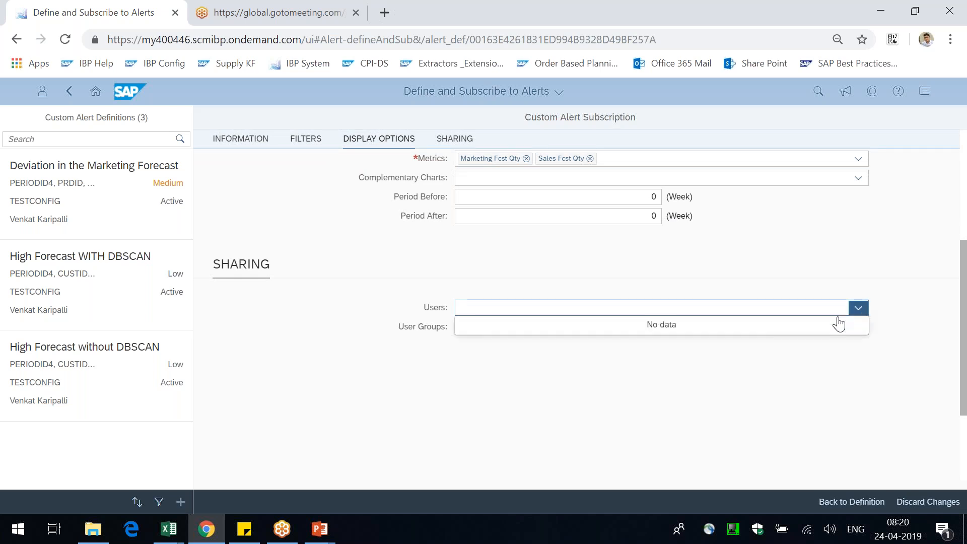
double_click(249, 264)
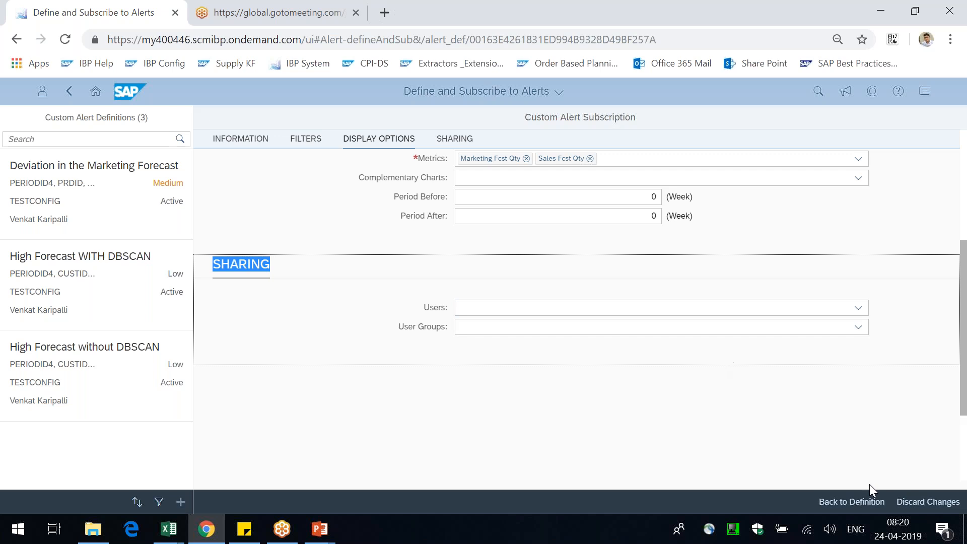
scroll(902, 356, up, 2)
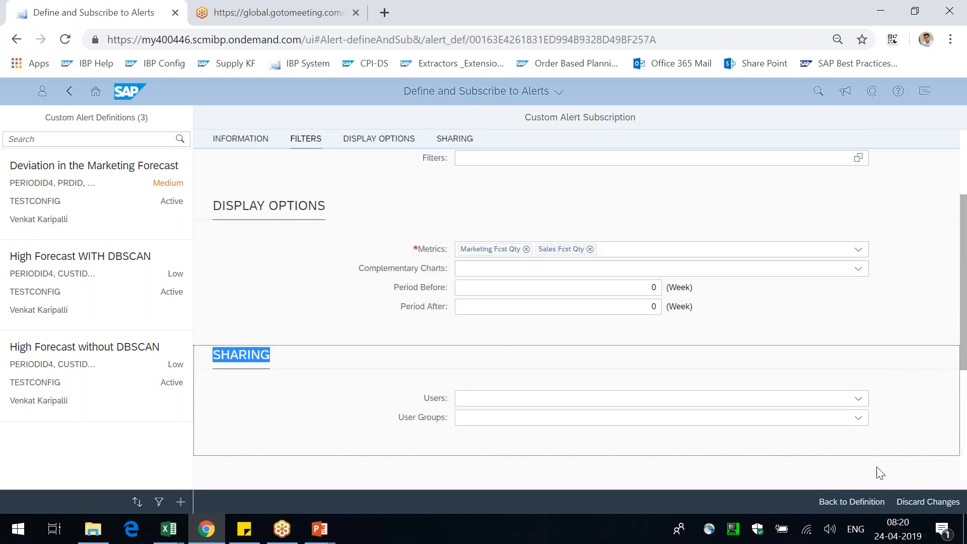
Step: Return from the subscription to the alert definition, save it, and check its subscriptions list
click(854, 502)
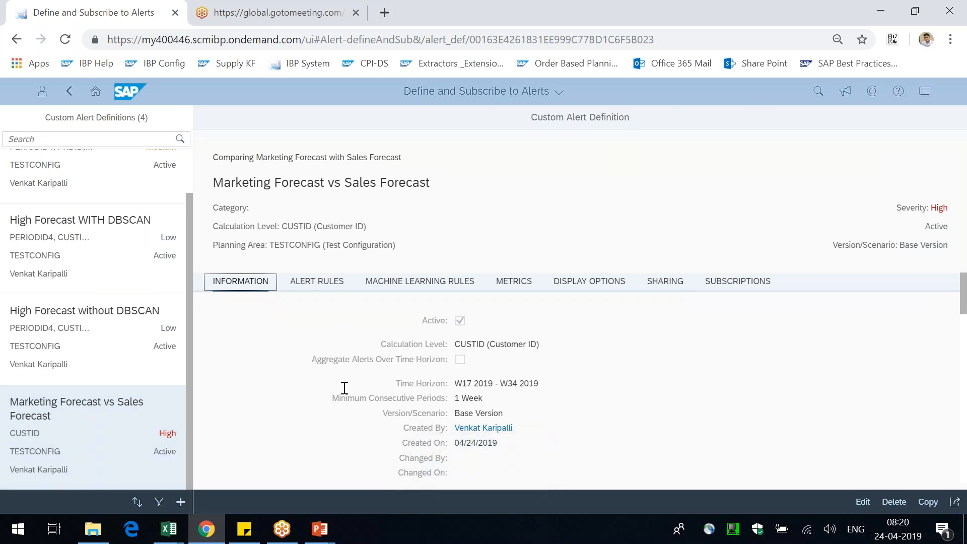
scroll(341, 388, down, 3)
scroll(341, 388, up, 3)
click(746, 285)
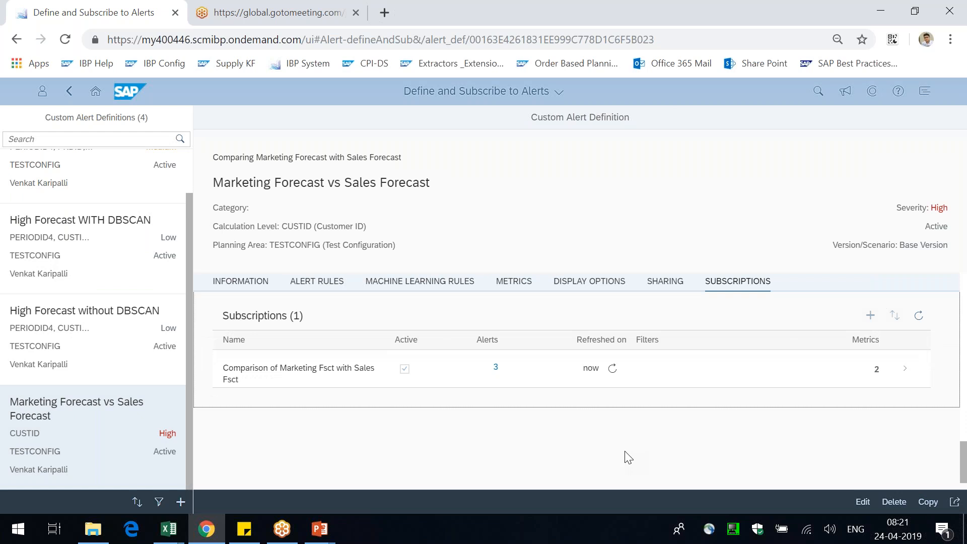
scroll(628, 457, up, 5)
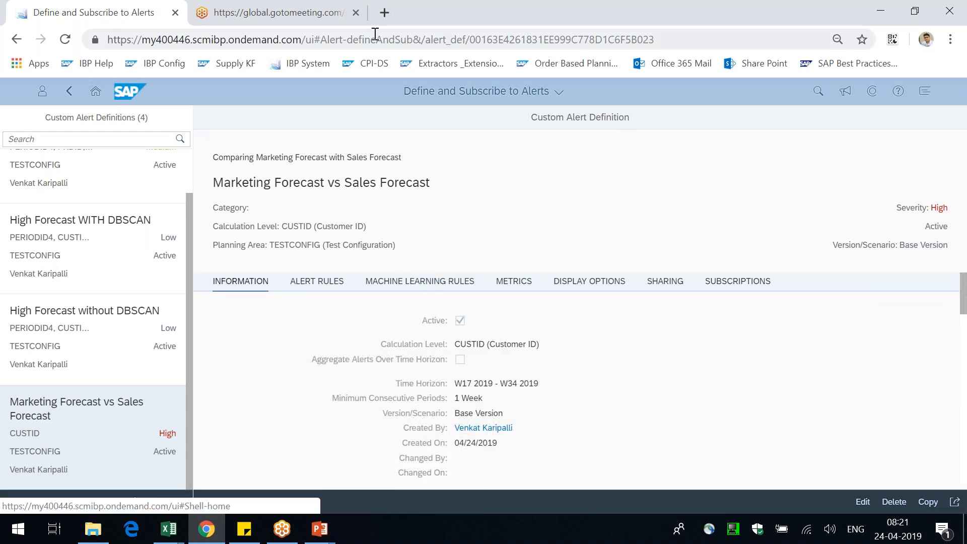
Step: Open the IBP system in a new browser tab beside the alert definitions and go to its home page
click(385, 12)
click(303, 63)
drag(413, 6, 213, 5)
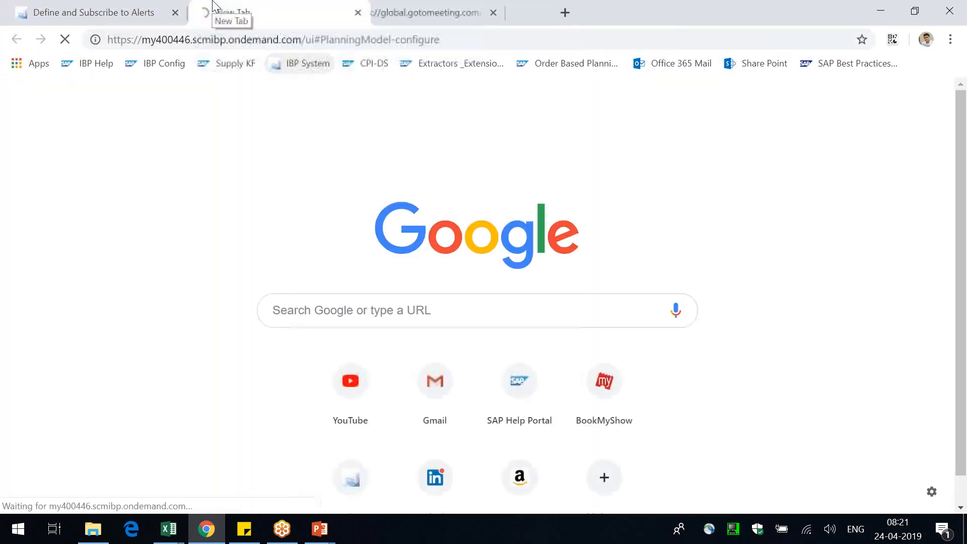
click(101, 12)
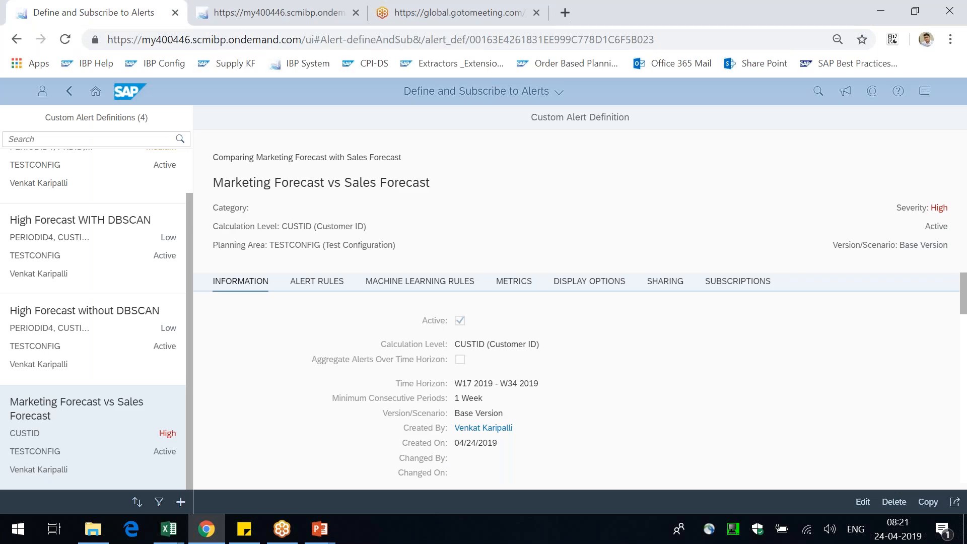
click(277, 12)
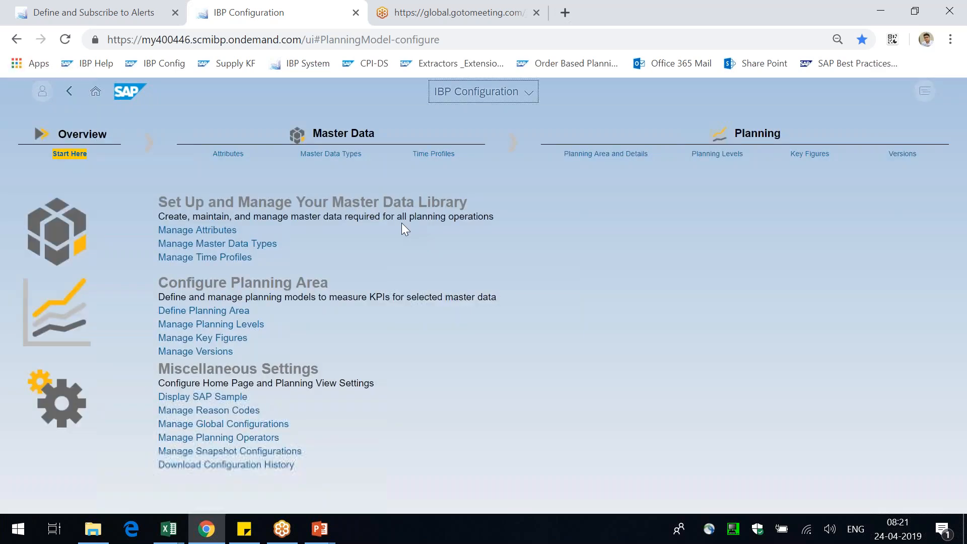
click(95, 92)
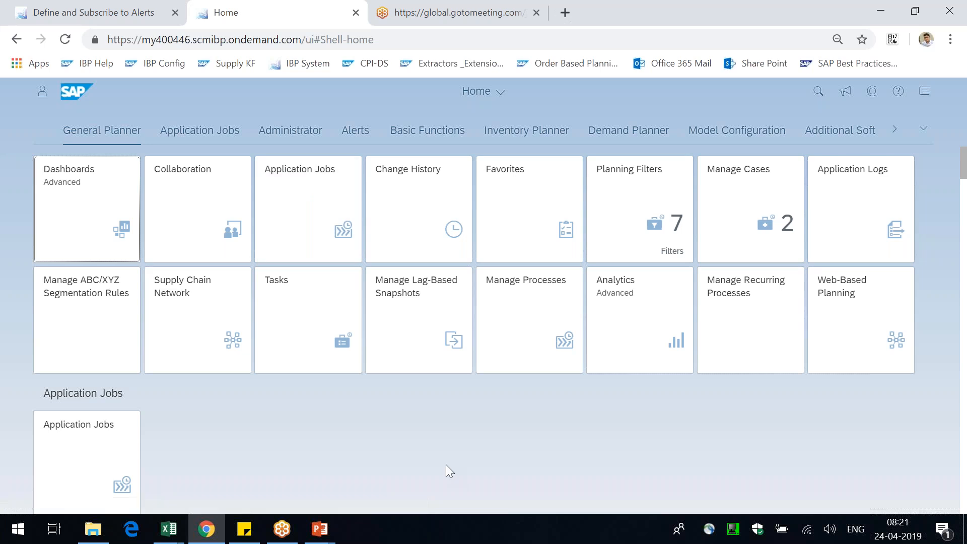
Step: Open the Custom Alerts Overview app from the Alerts group of the home page
scroll(446, 464, down, 10)
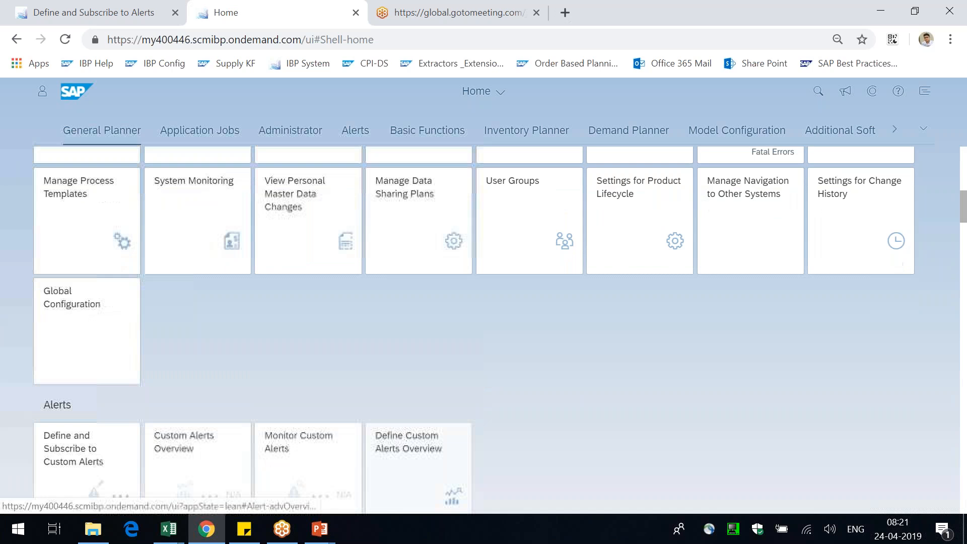
click(127, 134)
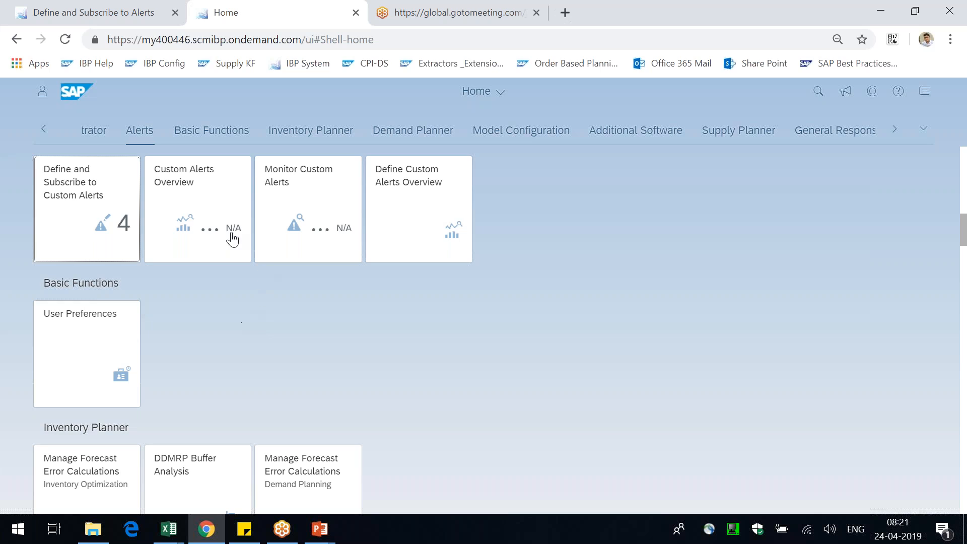
click(197, 207)
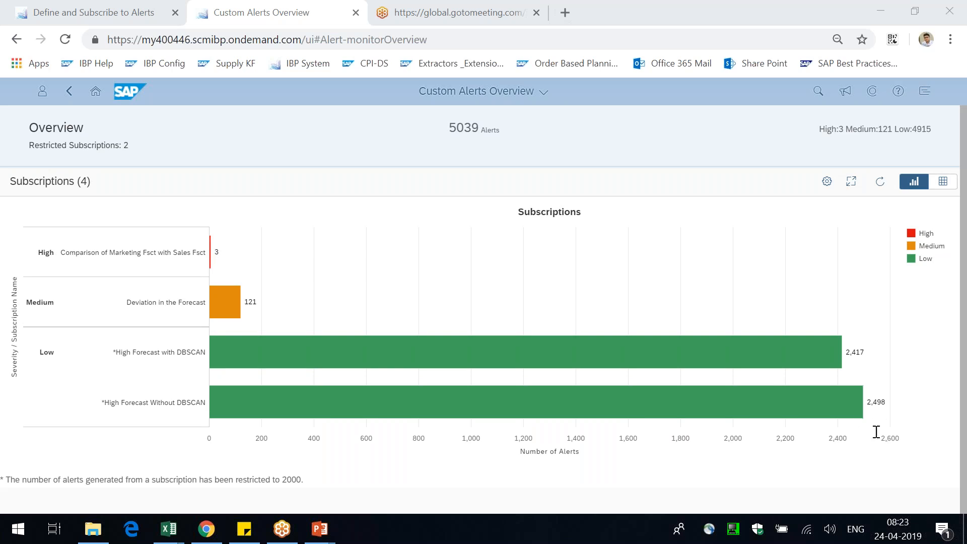
click(625, 227)
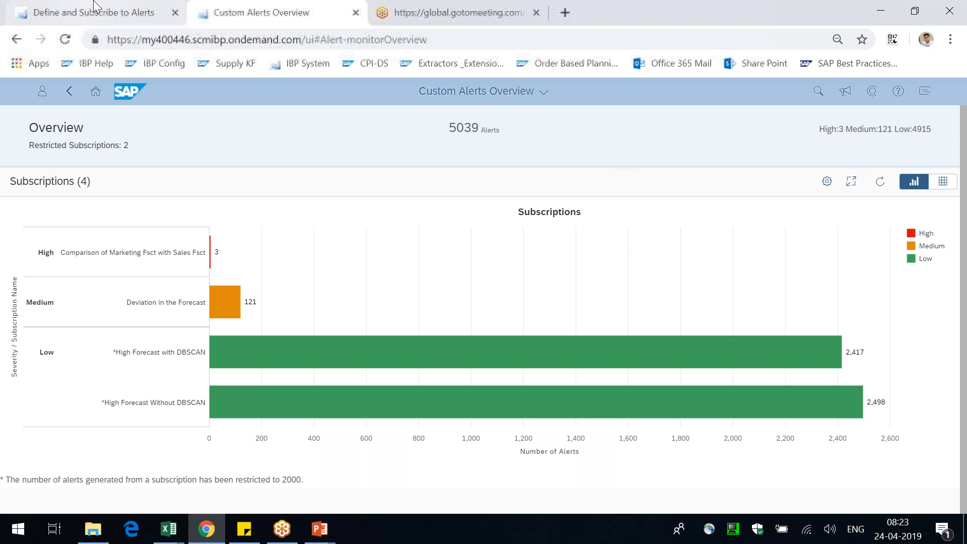
Step: Go back to the Marketing Forecast vs Sales Forecast definition and review its information and alert rules
key(ctrl+shift+Tab)
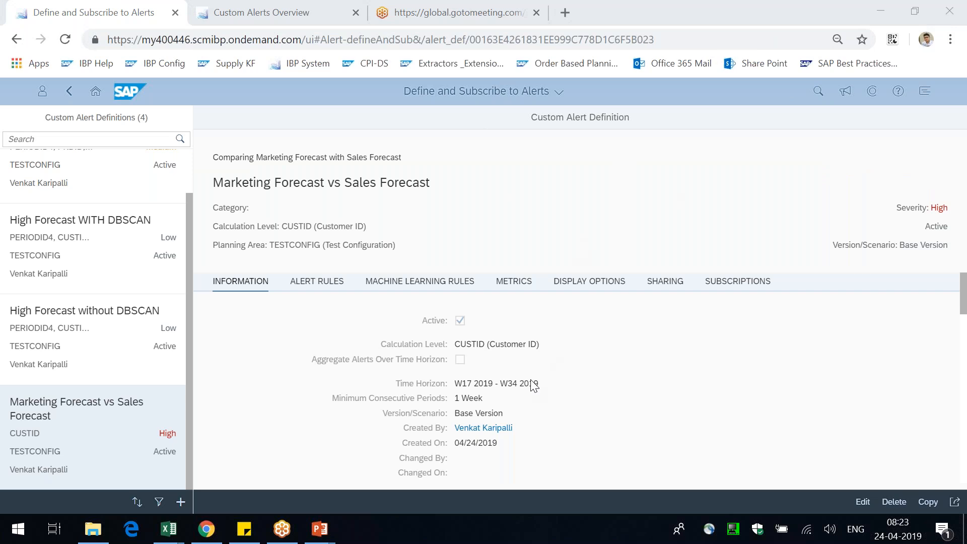
scroll(533, 385, down, 5)
scroll(571, 386, up, 6)
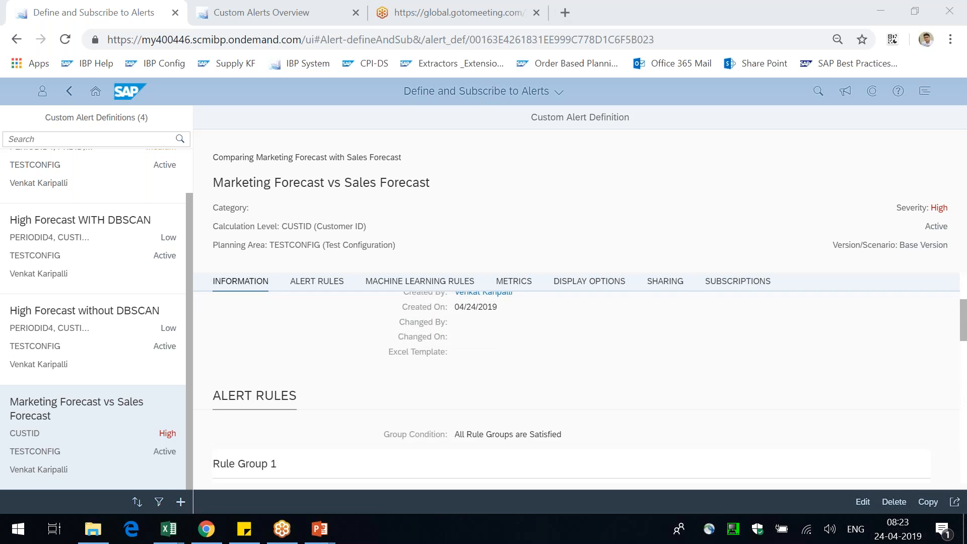
scroll(427, 424, down, 5)
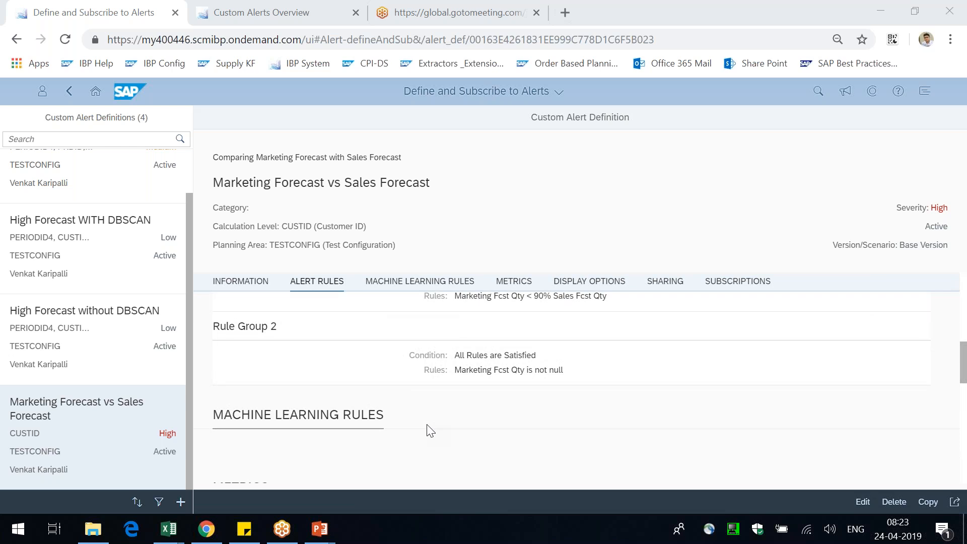
scroll(428, 431, down, 2)
scroll(427, 432, up, 6)
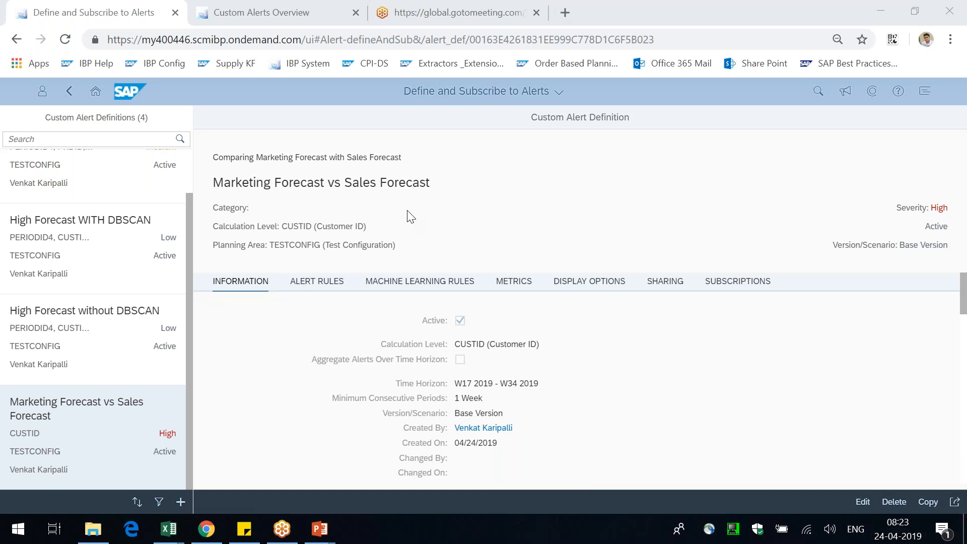
Step: Return to the Custom Alerts Overview and examine the total number of alerts and the counts per severity
click(262, 7)
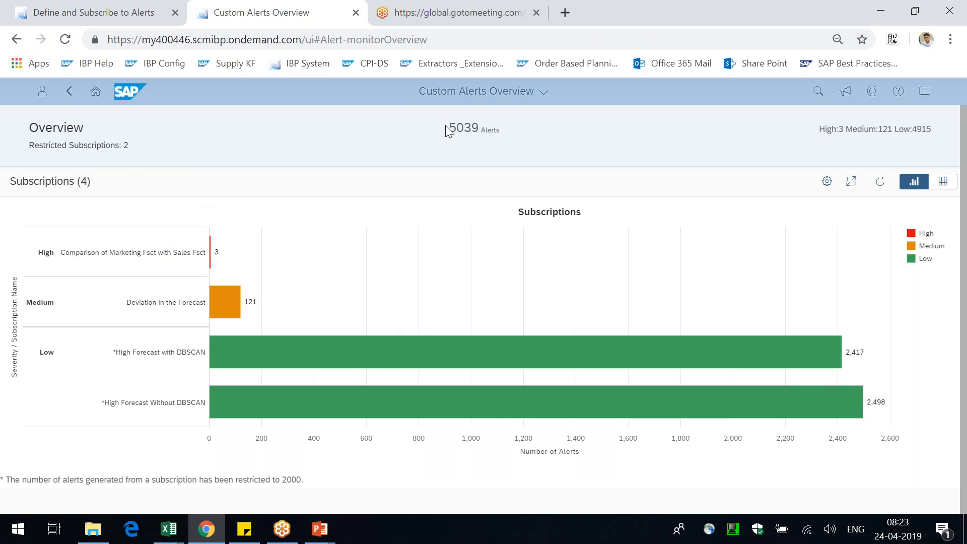
drag(449, 128, 493, 131)
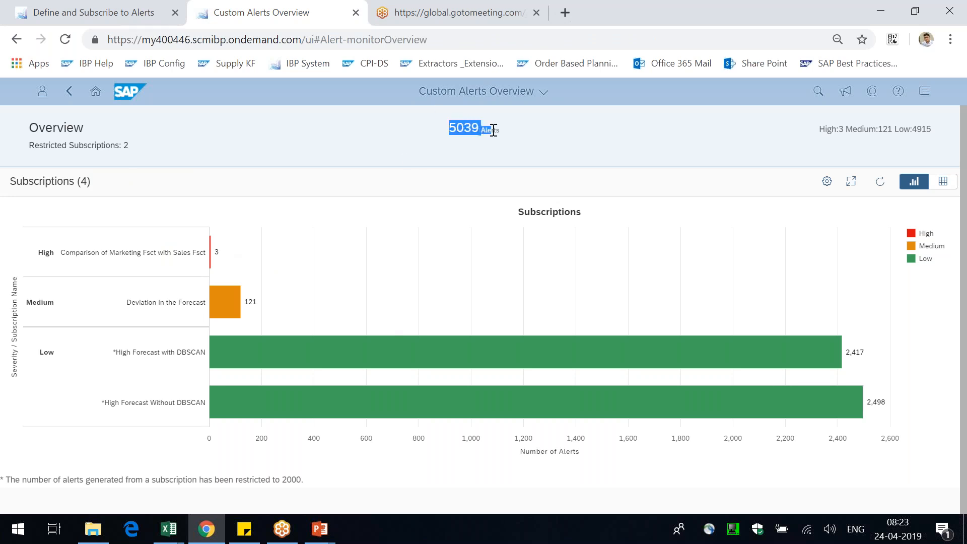
drag(824, 129, 850, 129)
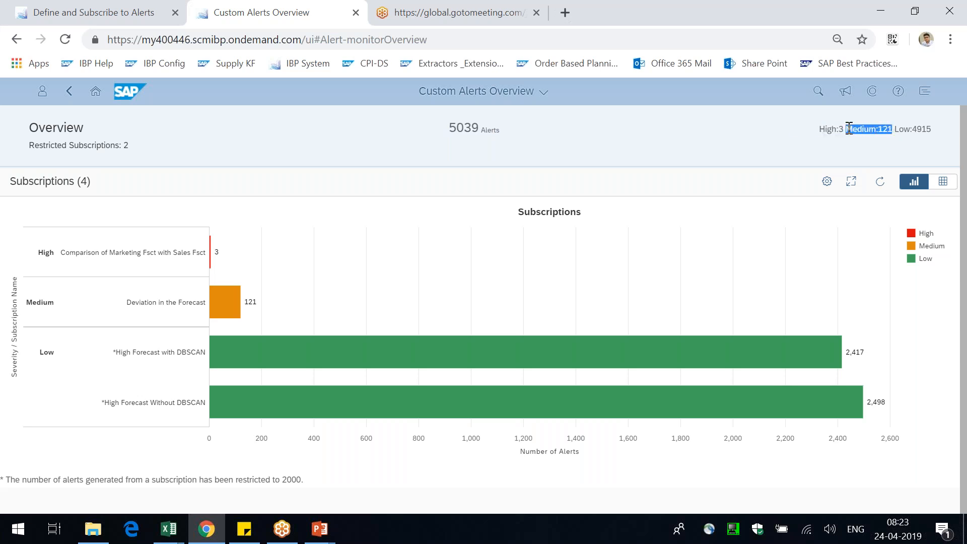
drag(940, 131, 899, 129)
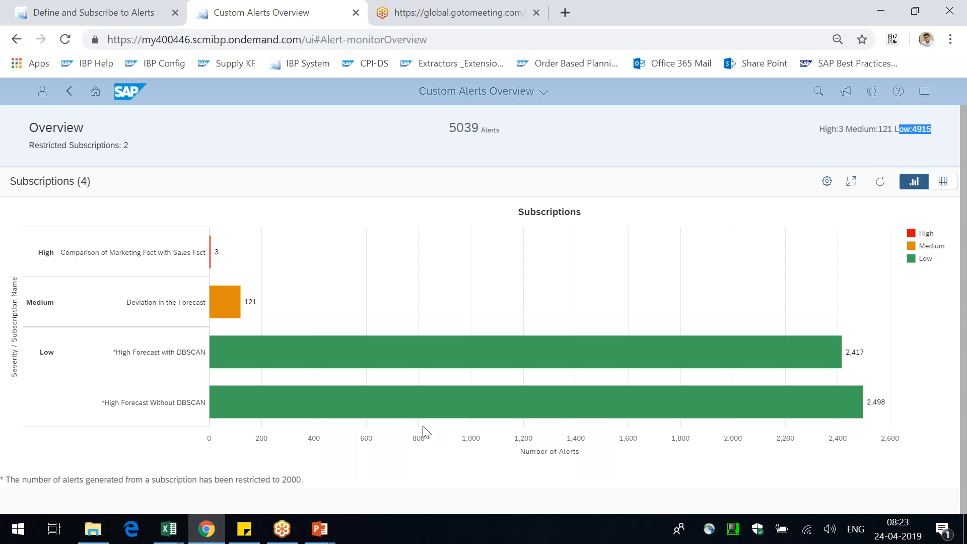
Step: Open the individual alerts behind the High-severity subscription "Comparison of Marketing Fsct with Sales Fsct" from the overview chart
click(926, 241)
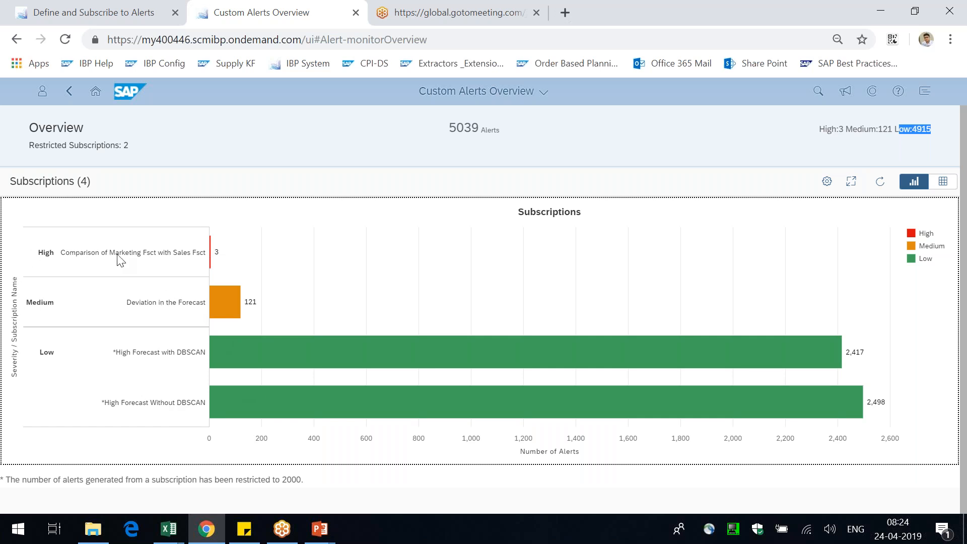
click(210, 250)
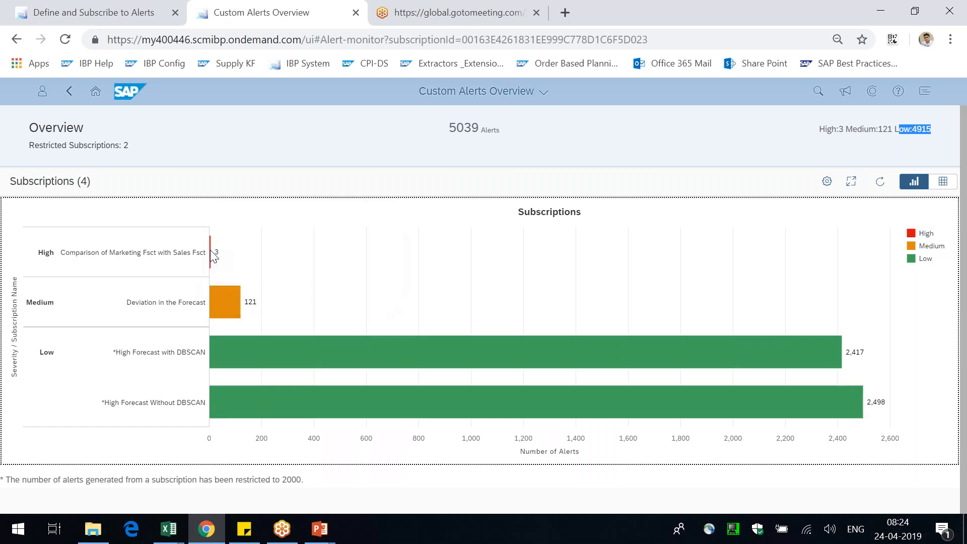
click(379, 217)
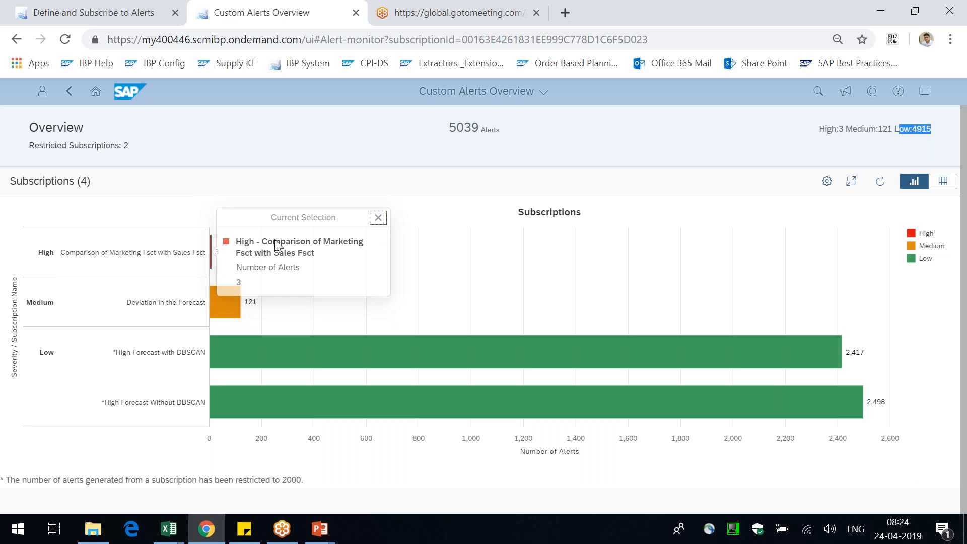
click(276, 246)
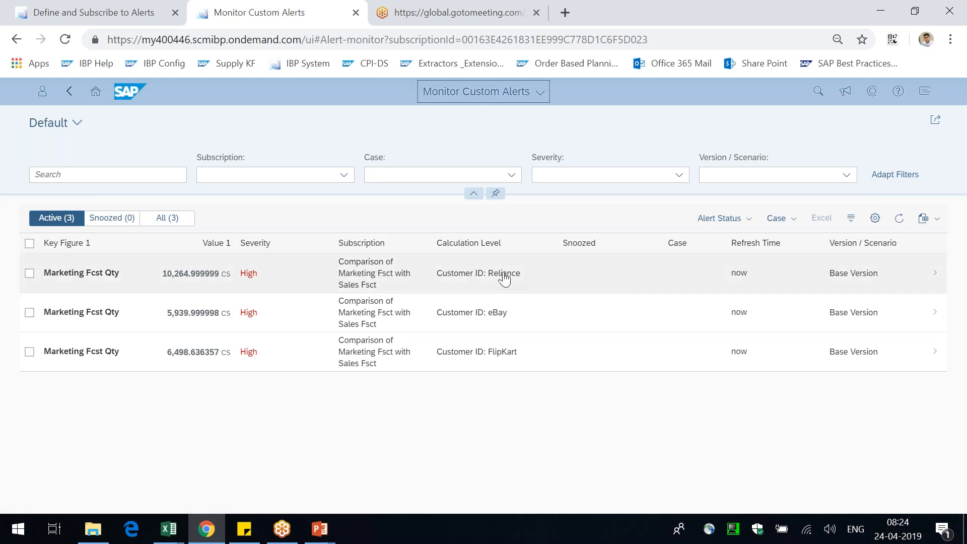
drag(501, 278, 509, 276)
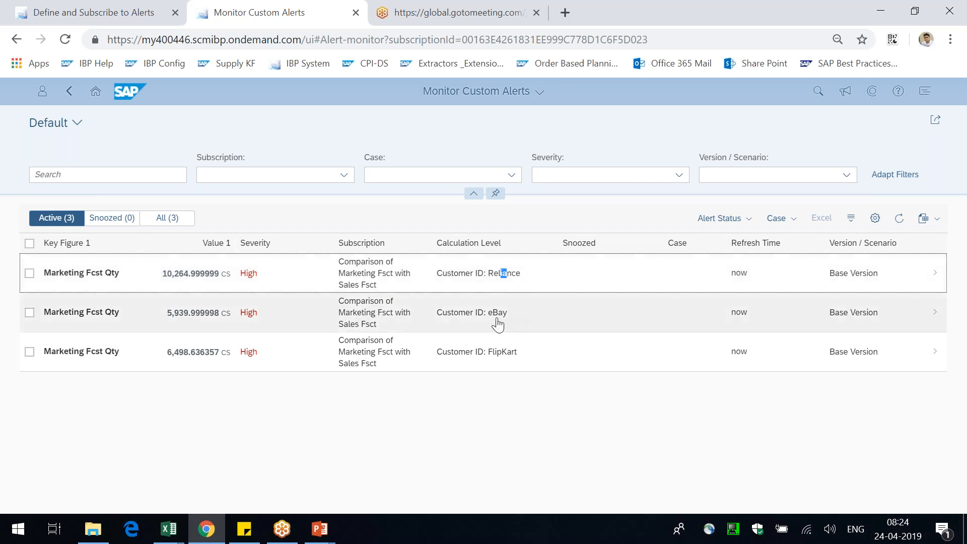
Step: Open the eBay alert and examine its main chart and key figures
click(498, 324)
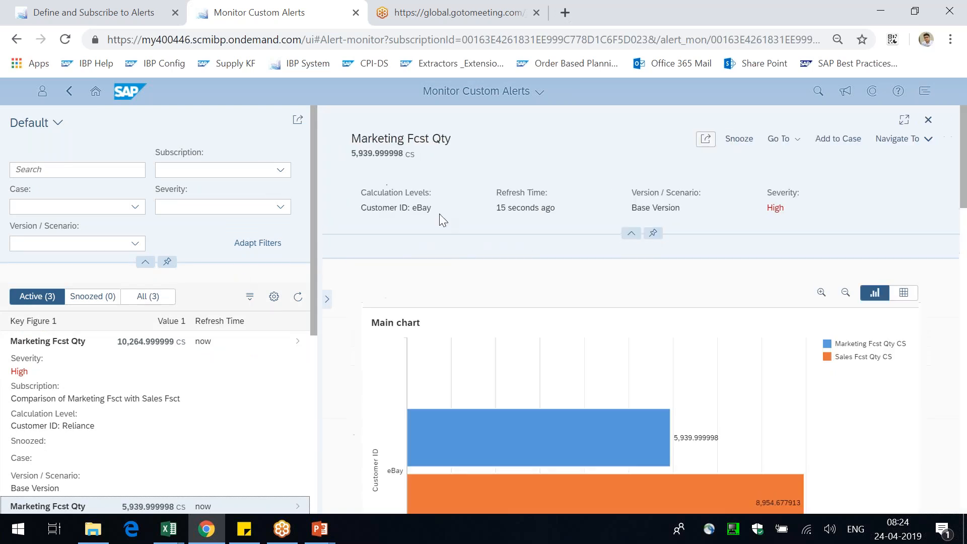
scroll(449, 220, down, 3)
scroll(207, 350, down, 4)
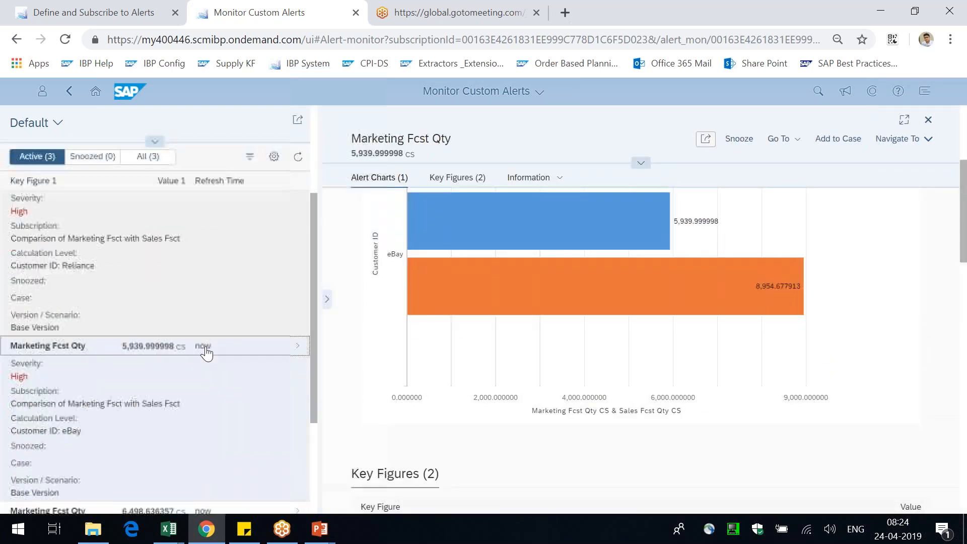
scroll(145, 283, up, 3)
Step: Open the Reliance alert and examine its details, comparing the Marketing Fcst Qty and Sales Fcst Qty bars in the main chart
click(98, 293)
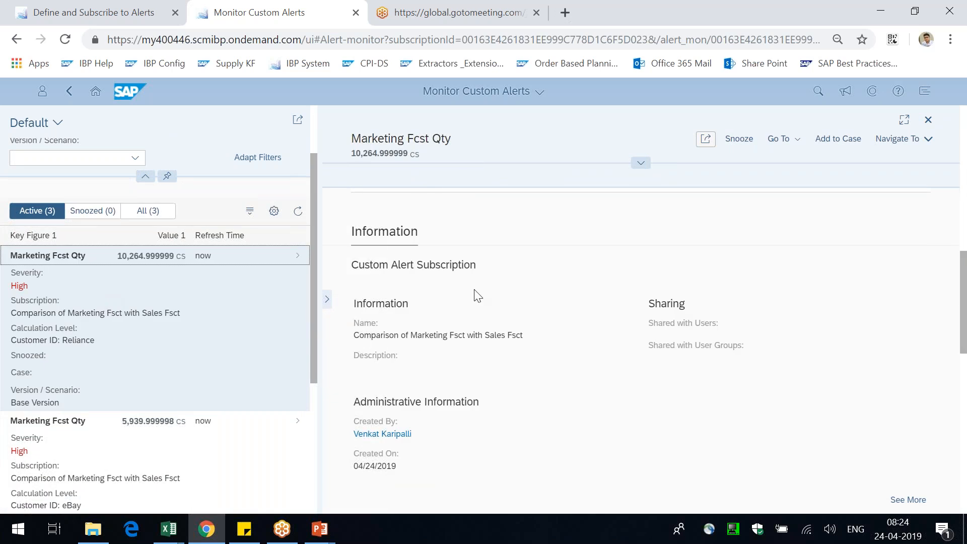
scroll(642, 368, down, 2)
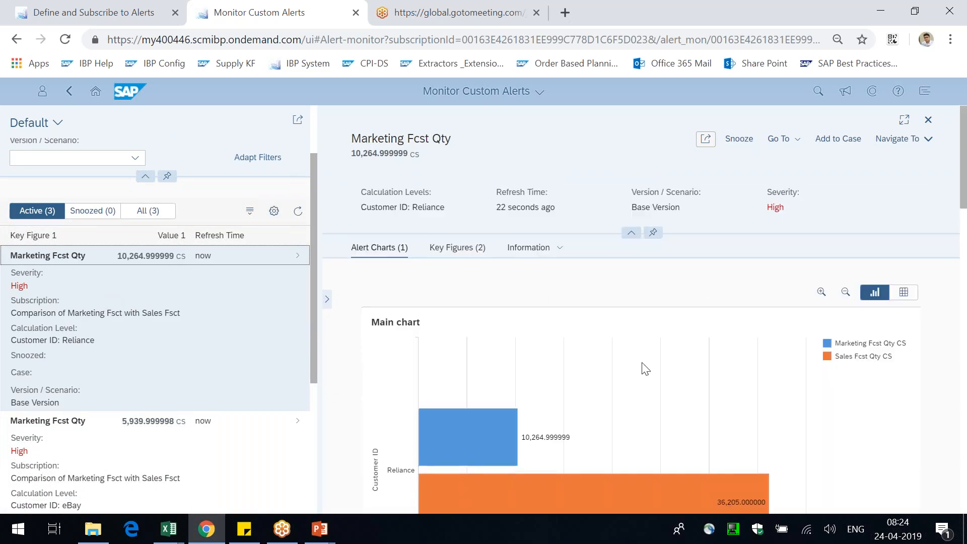
click(854, 247)
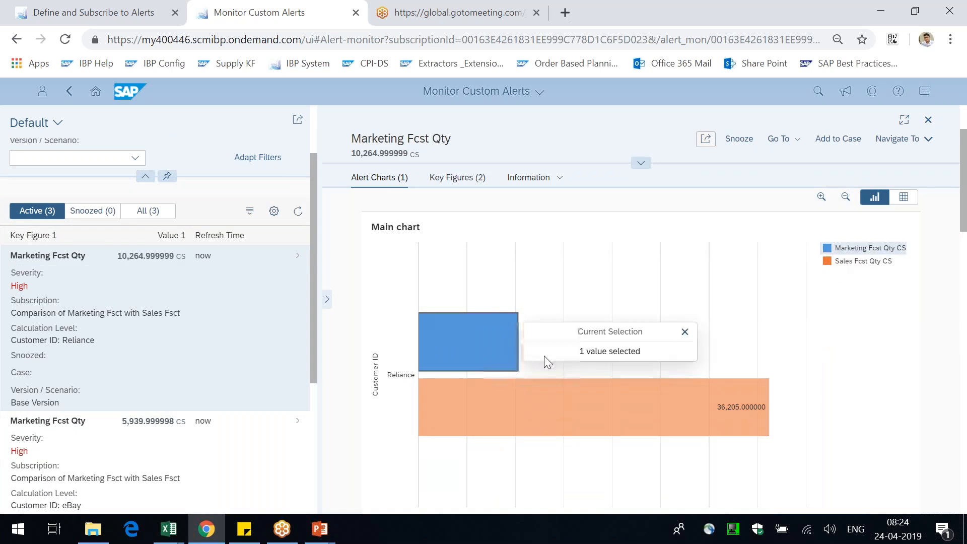
click(466, 342)
click(658, 413)
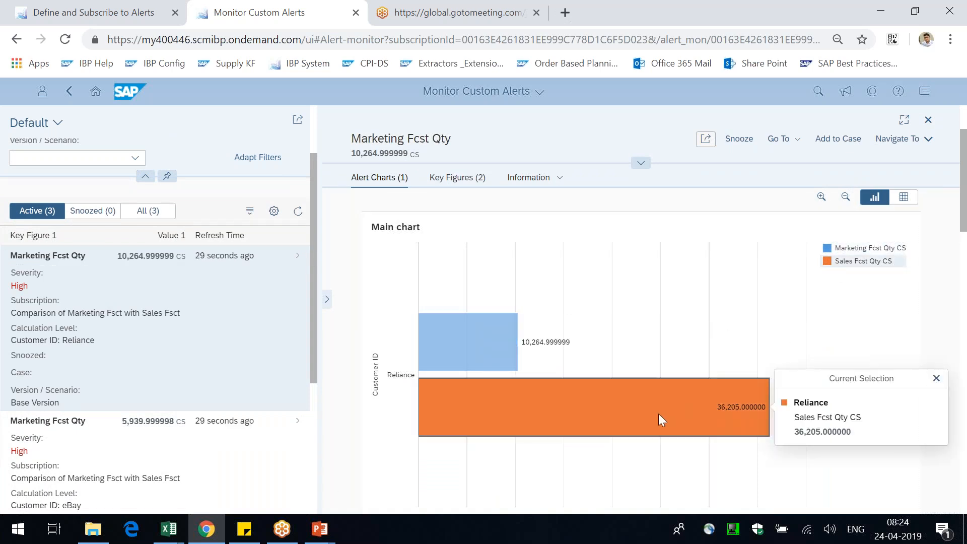
click(795, 349)
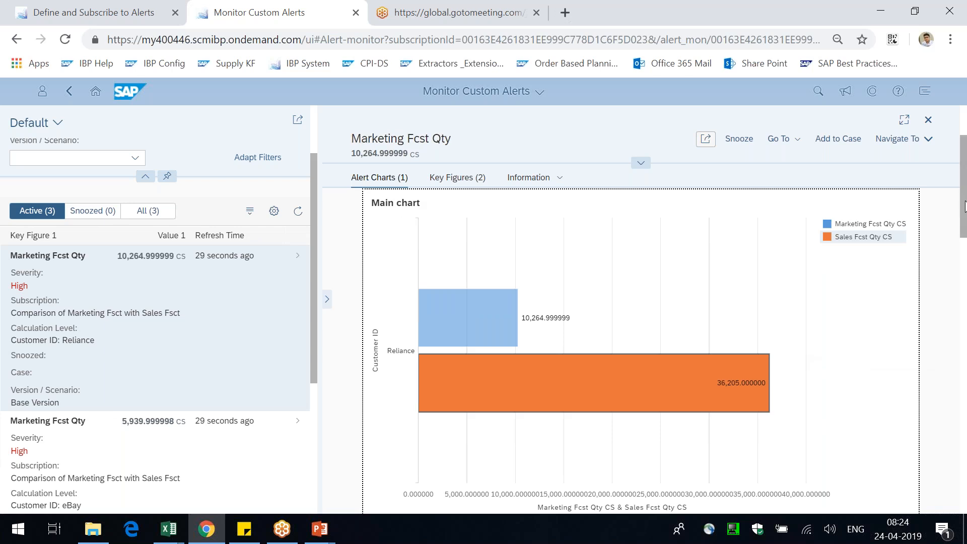
drag(966, 206, 966, 313)
scroll(741, 411, up, 5)
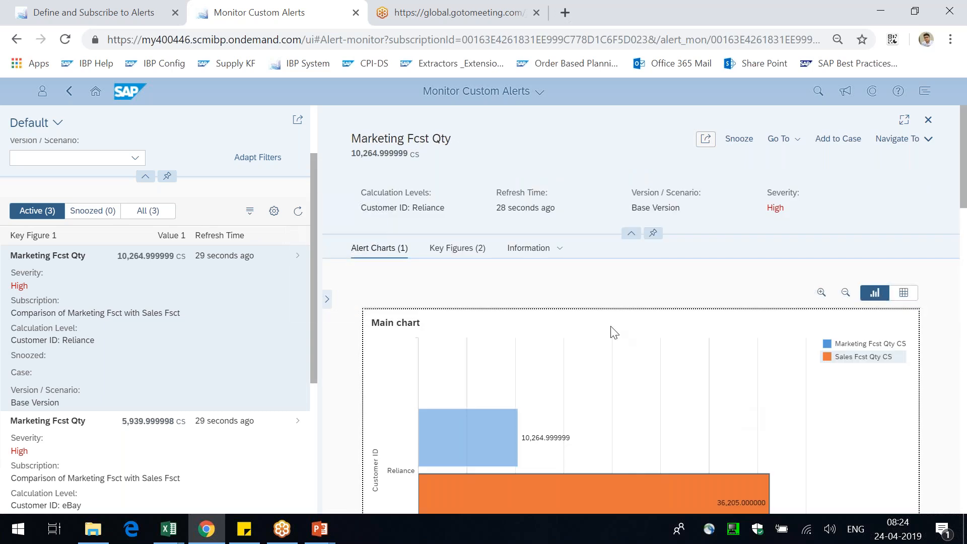
drag(372, 208, 436, 208)
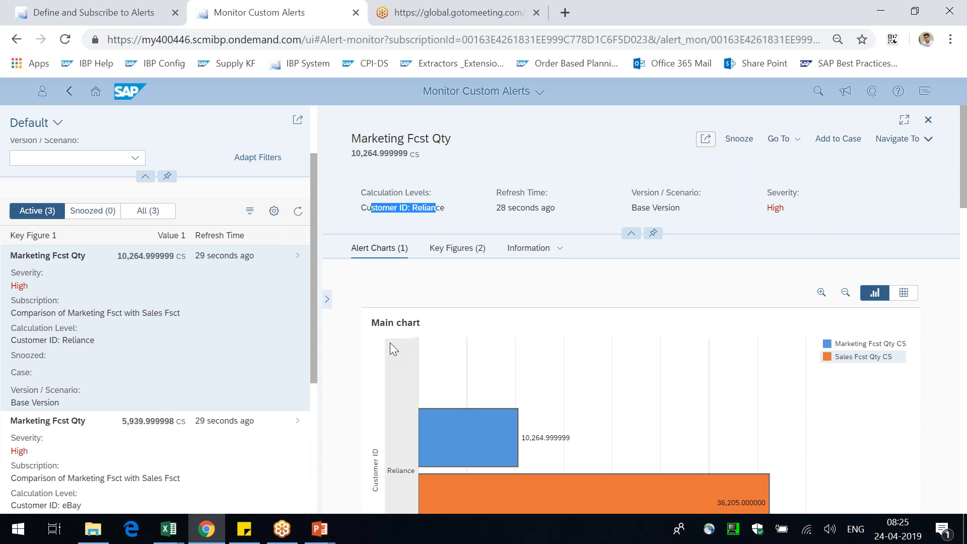
Step: Review the marketing and sales forecast quantities of the eBay alert and the FlipKart alert
click(137, 432)
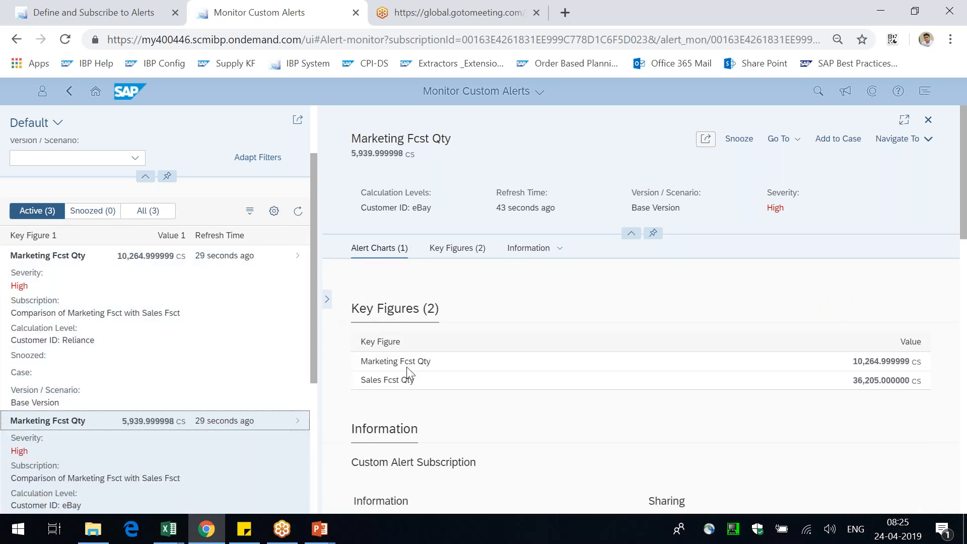
scroll(166, 423, down, 3)
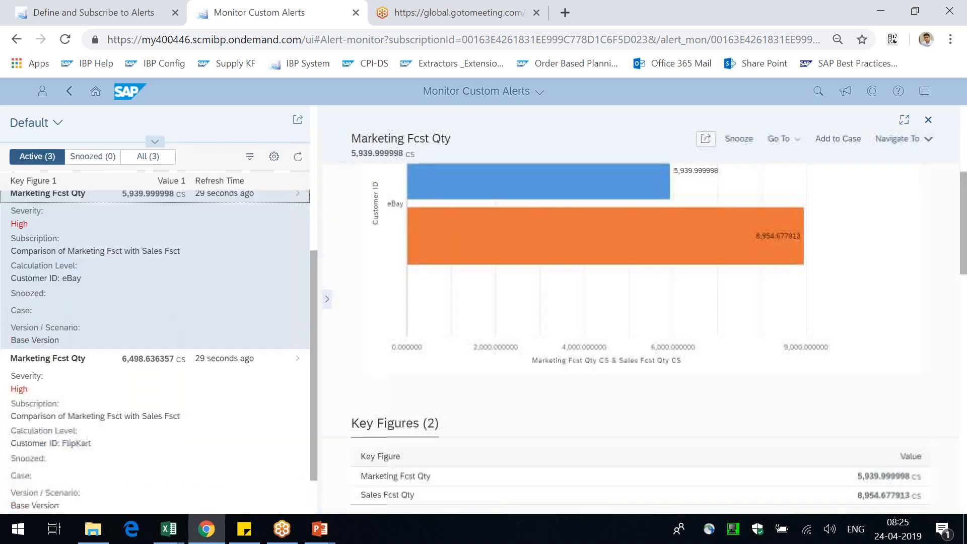
click(166, 425)
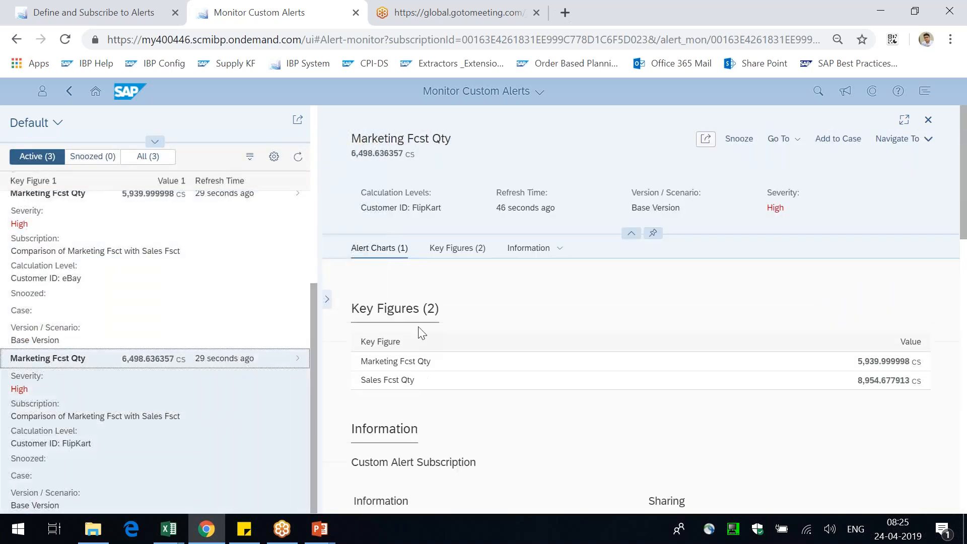
click(176, 305)
scroll(126, 440, down, 1)
click(126, 440)
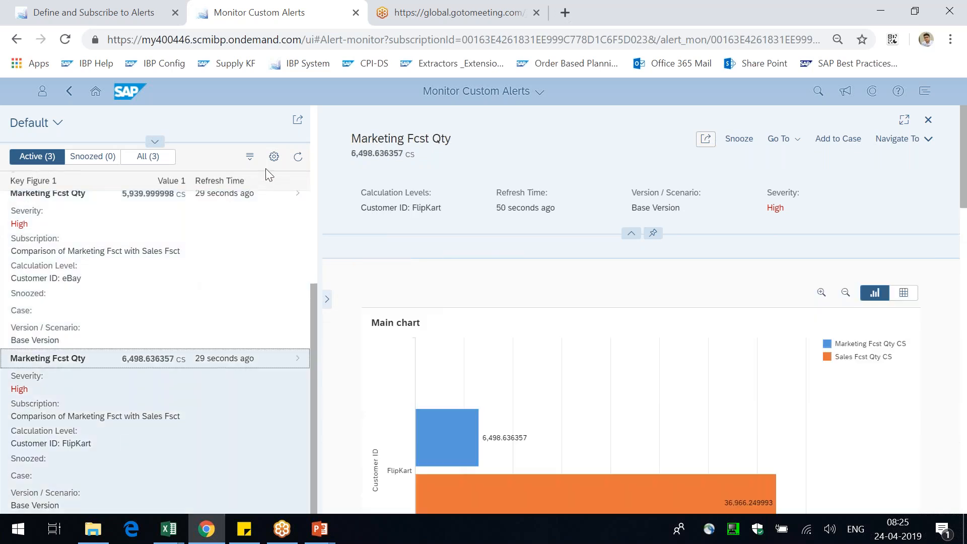
Step: Snooze the FlipKart alert indefinitely, keeping the removal of obsolete snoozed alerts enabled
click(737, 139)
click(431, 265)
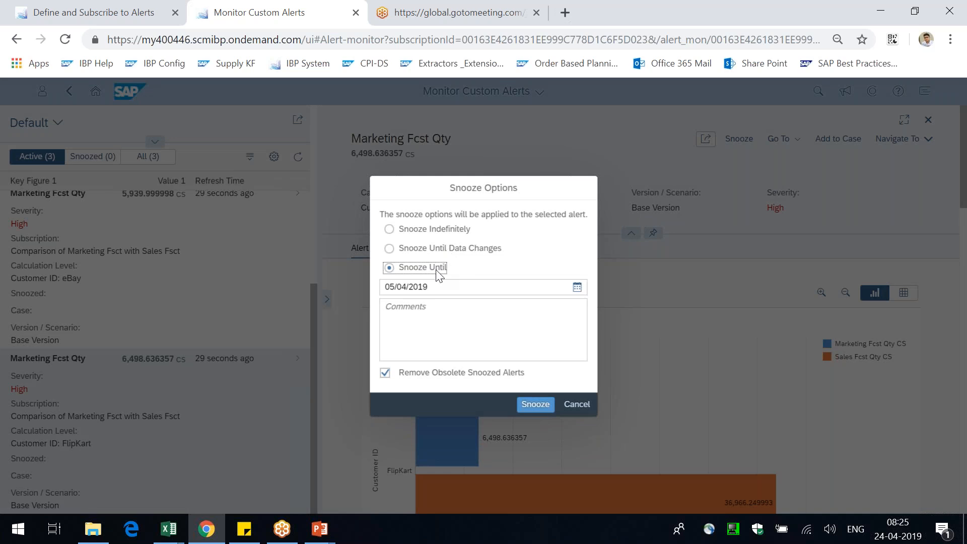
click(432, 231)
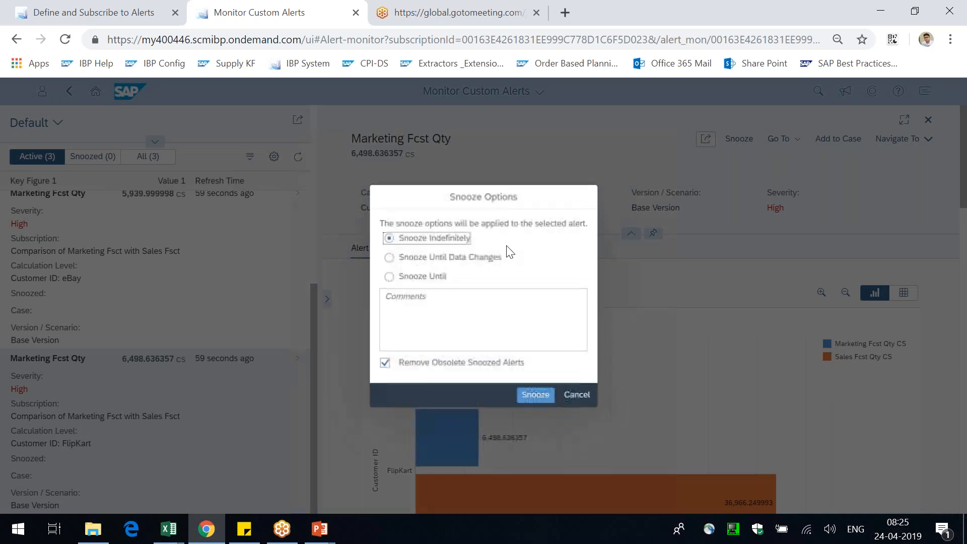
click(537, 396)
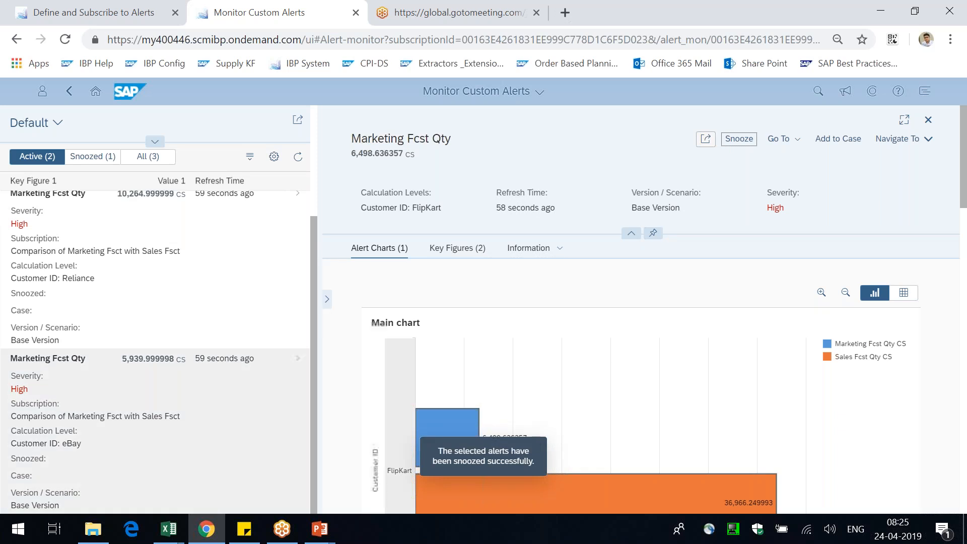
Step: Add the eBay alert to a new case, using "eBay Marketing Forecast Deviatio" as both its name and description
click(103, 431)
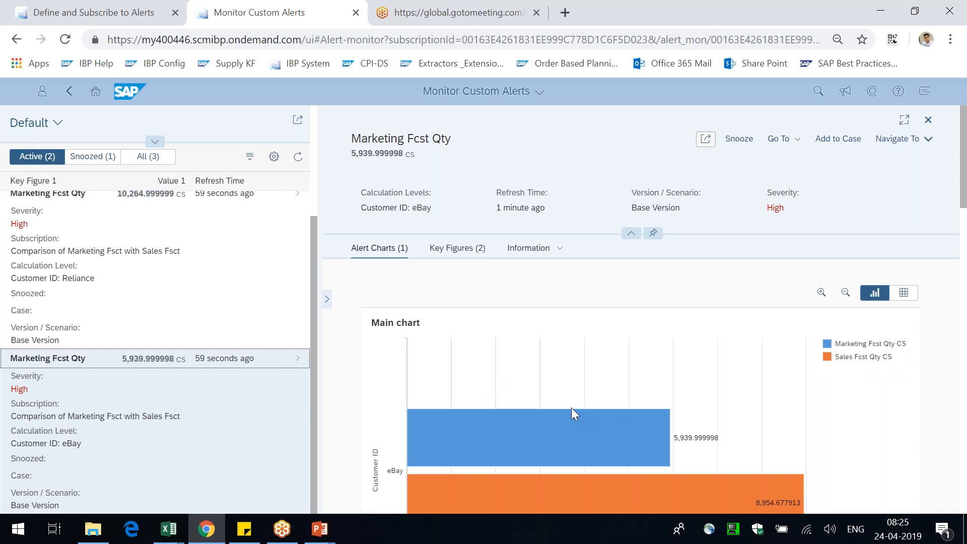
scroll(572, 407, down, 1)
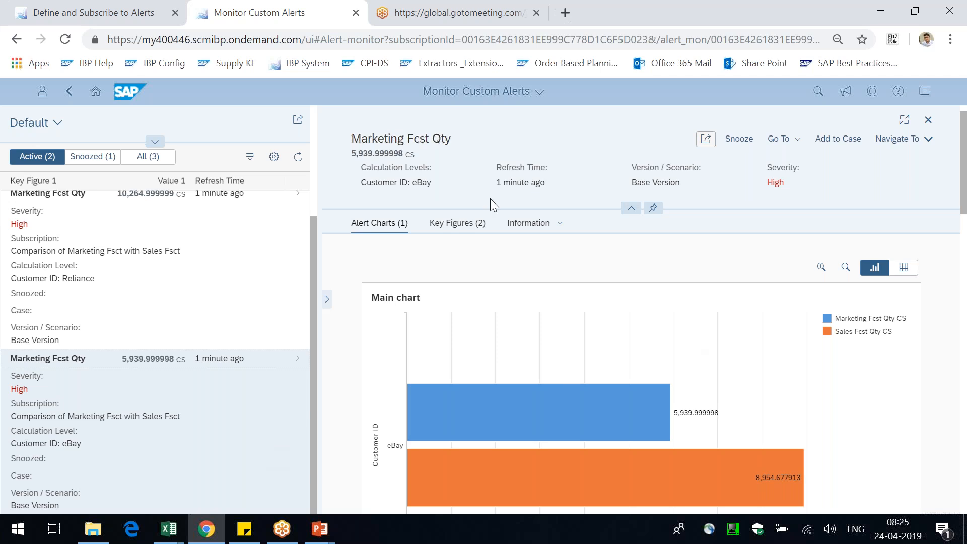
drag(417, 183, 429, 182)
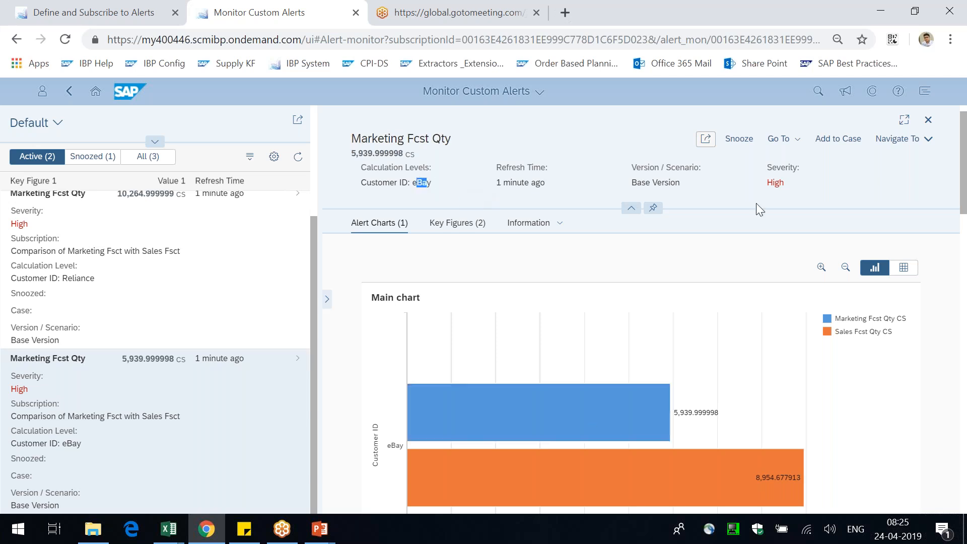
click(849, 149)
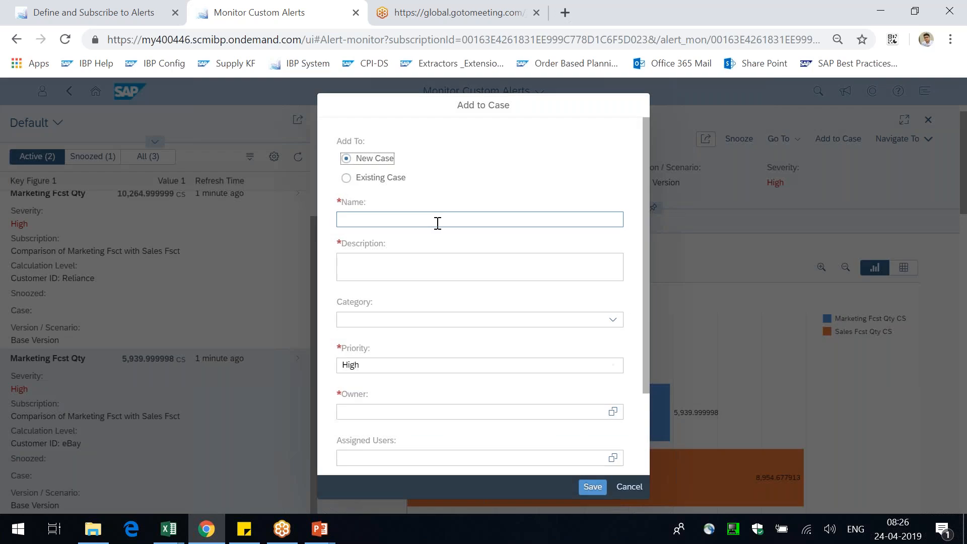
click(397, 218)
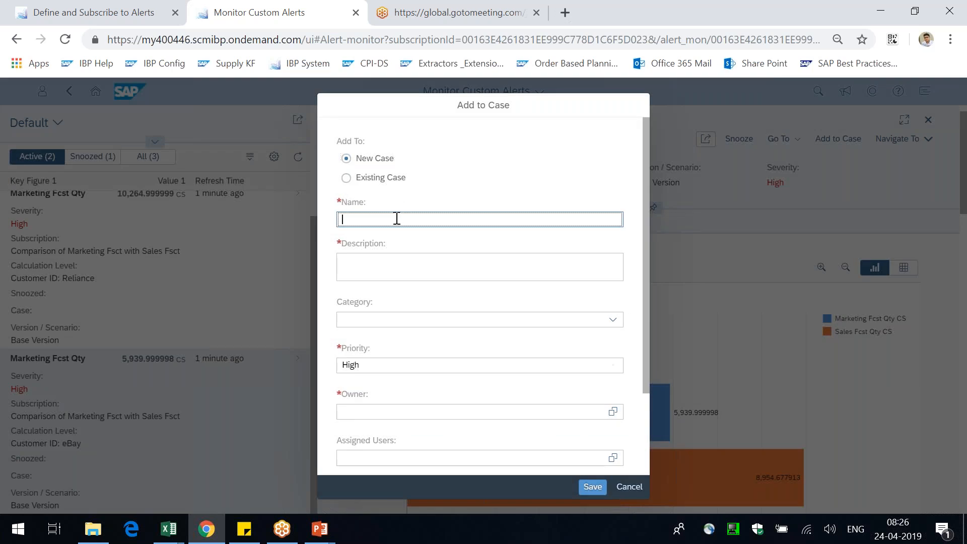
text(eBay Marketing Forecast Deviatio)
key(ctrl+a)
key(ctrl+c)
key(Tab)
key(ctrl+v)
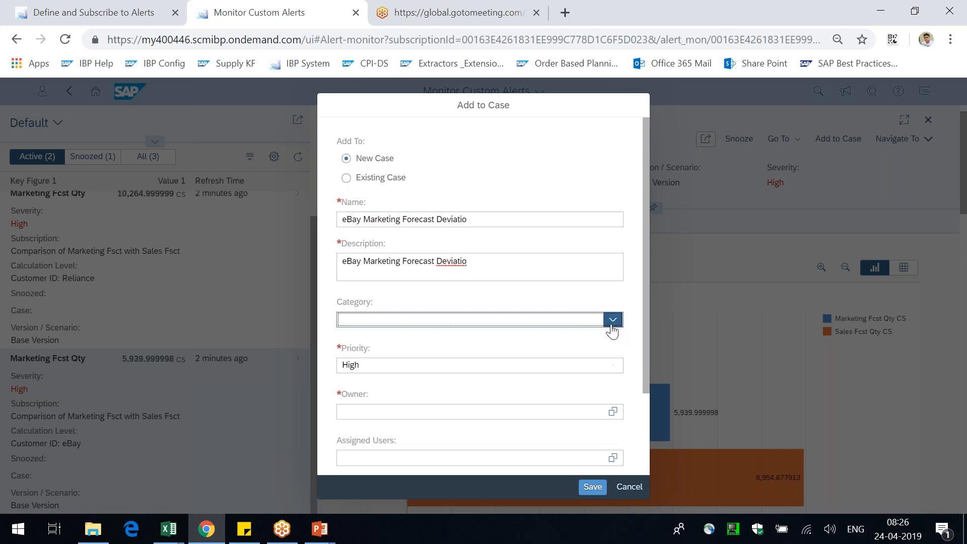
Step: Set the new case's category to Marketing Team, pick its owner from the user search, and save the case
click(612, 323)
click(471, 336)
scroll(545, 298, down, 3)
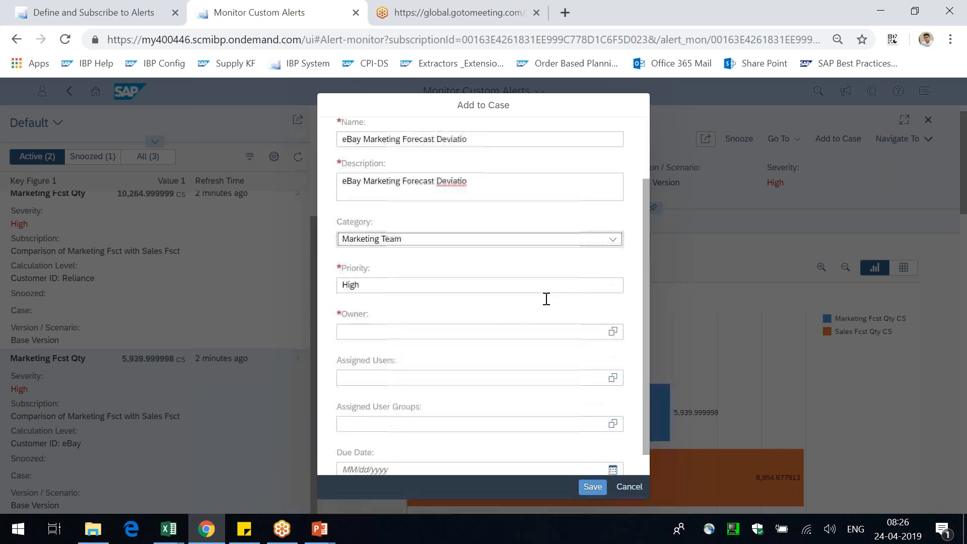
click(611, 311)
text(venkat)
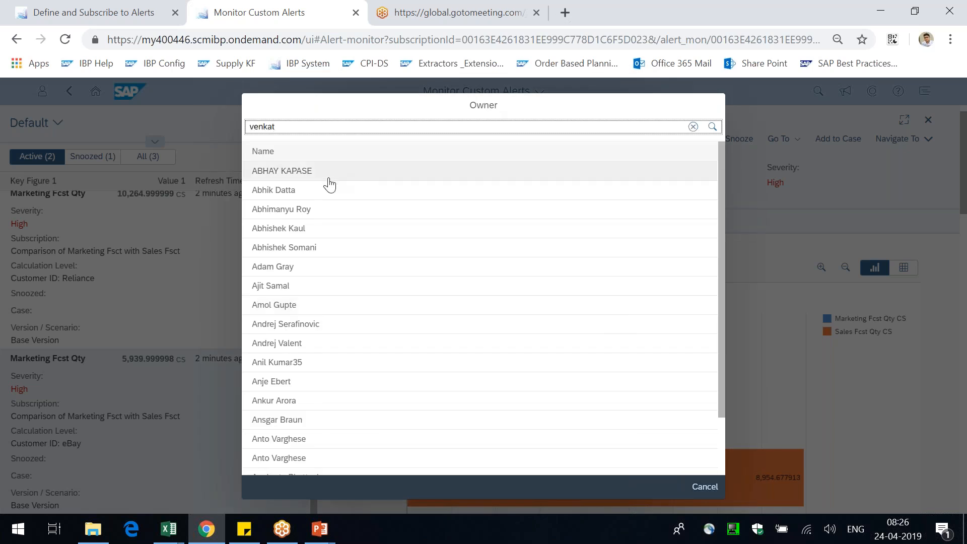
key(Return)
click(297, 211)
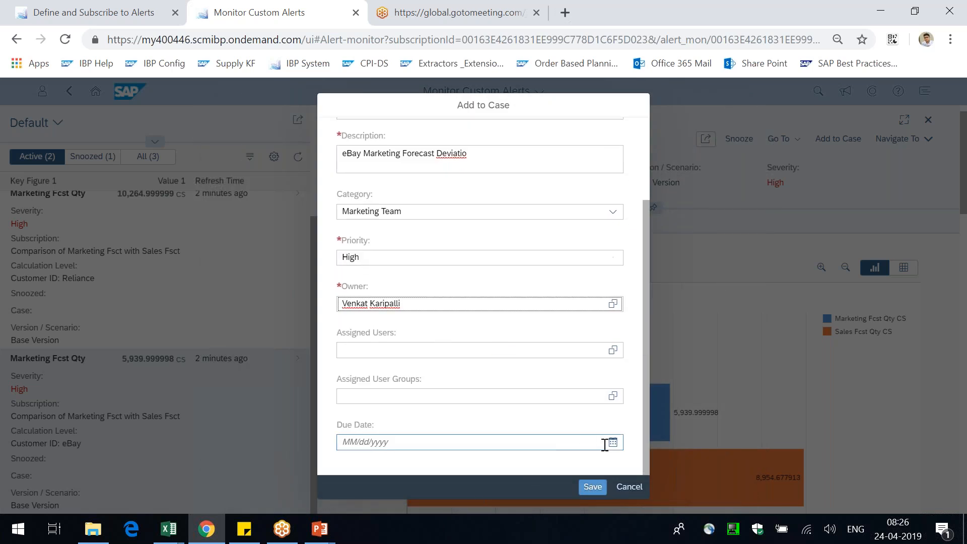
scroll(604, 378, up, 3)
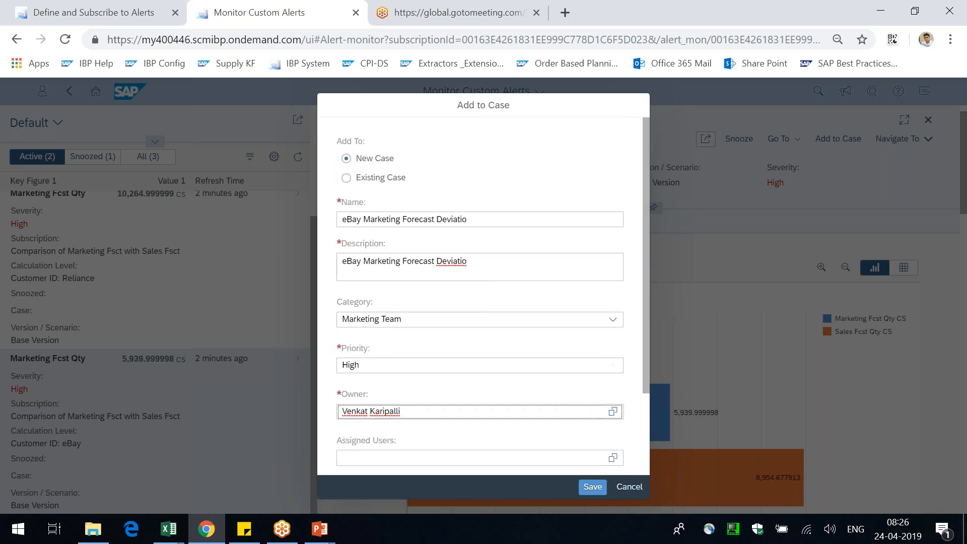
click(592, 488)
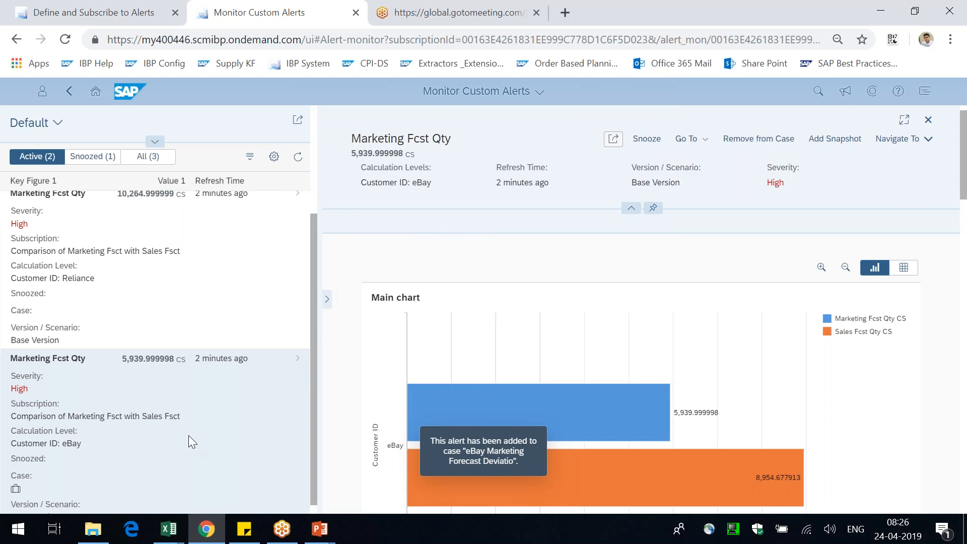
Step: Check the case marker on the eBay alert, and return to the home page to locate Manage Cases among the General Planner apps
click(14, 480)
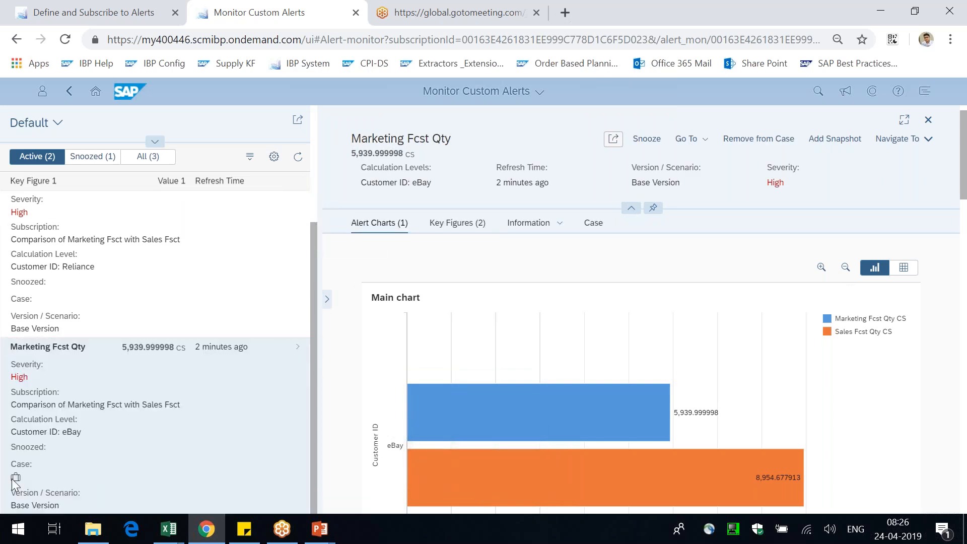
drag(12, 460, 31, 481)
click(95, 94)
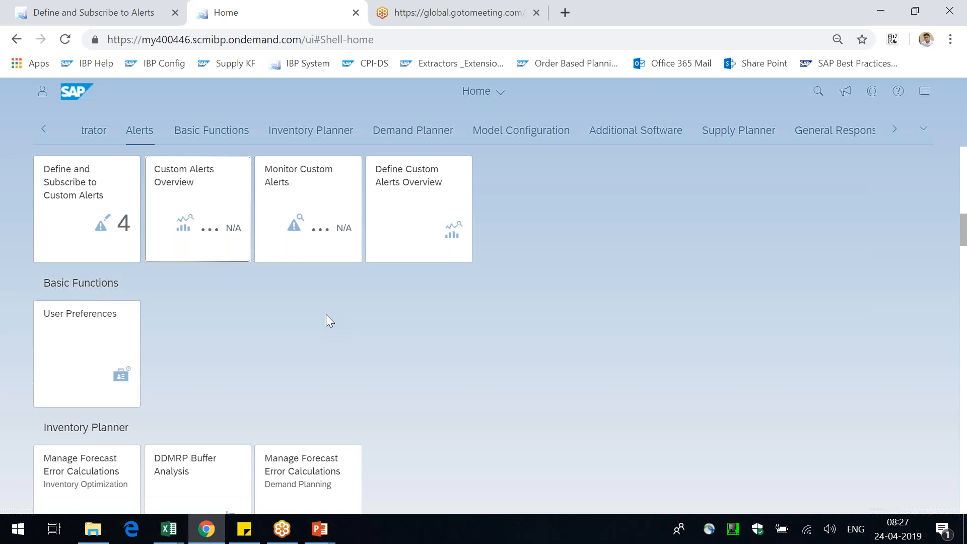
scroll(326, 314, up, 10)
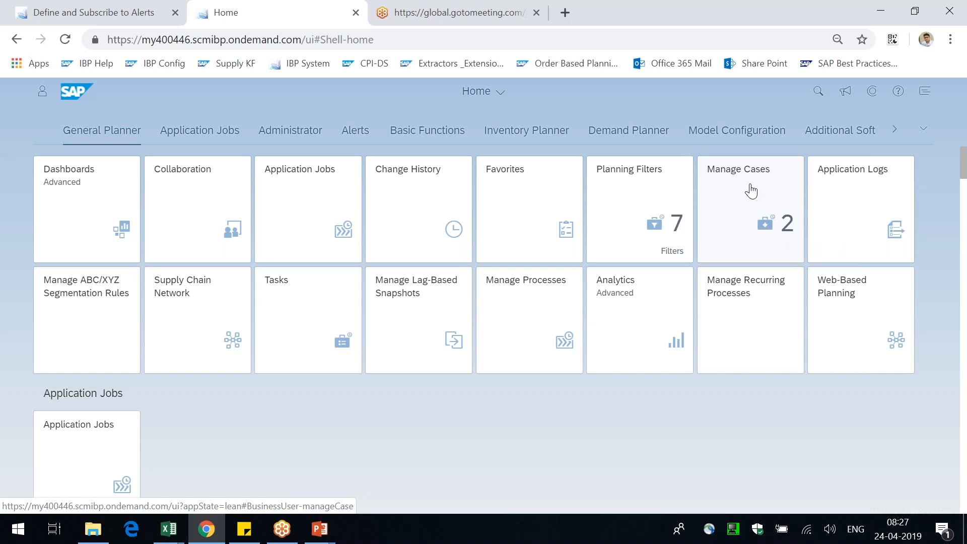
Step: Open the eBay Marketing Forecast Deviatio case in Manage Cases, inspect its alert's details and chart, and return to the case
click(749, 190)
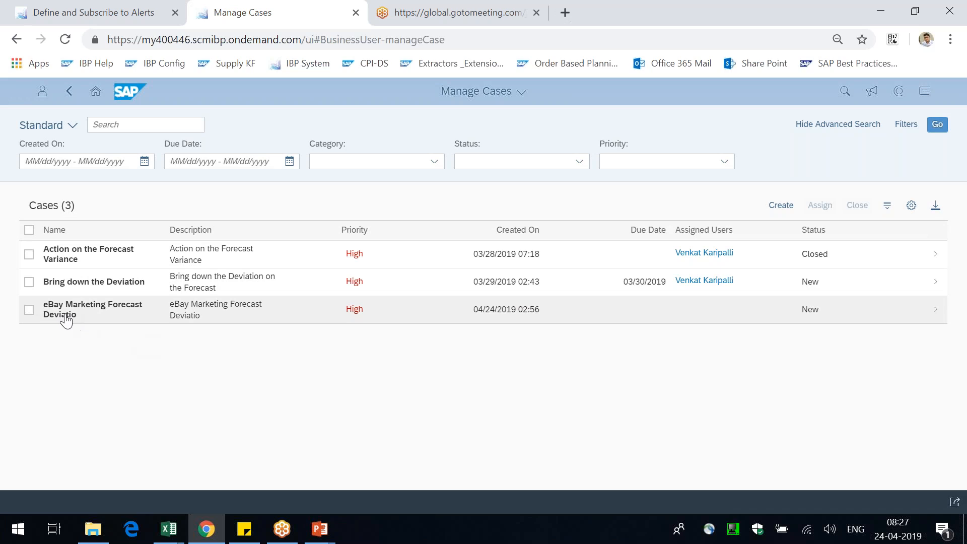
click(99, 318)
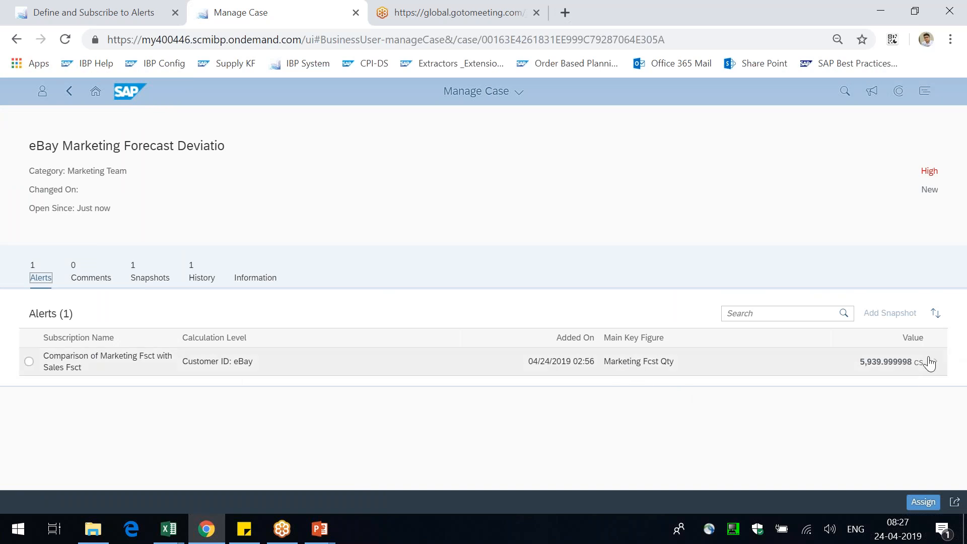
click(929, 362)
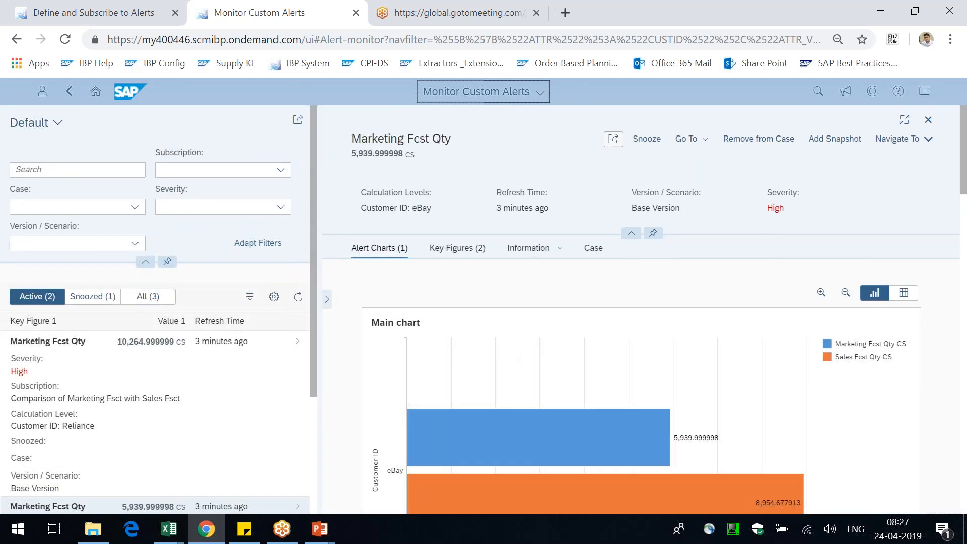
click(69, 94)
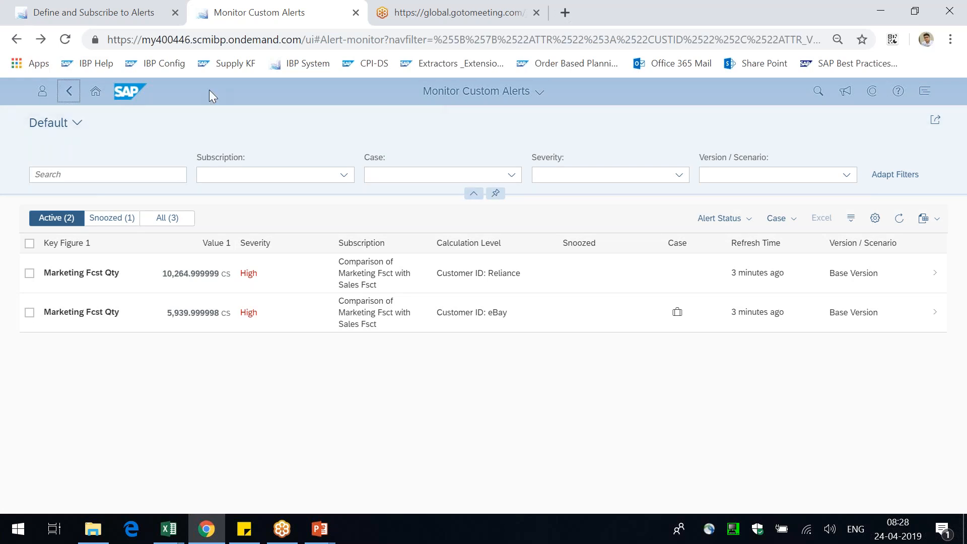
click(74, 96)
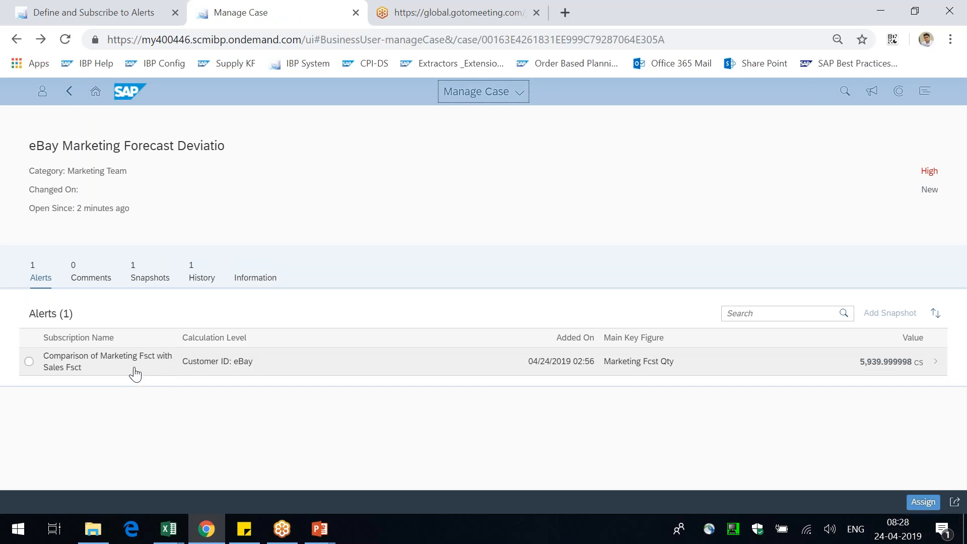
Step: Post the comment "Verified the Results. Scheduling a meeting with the team." on the eBay case
click(80, 279)
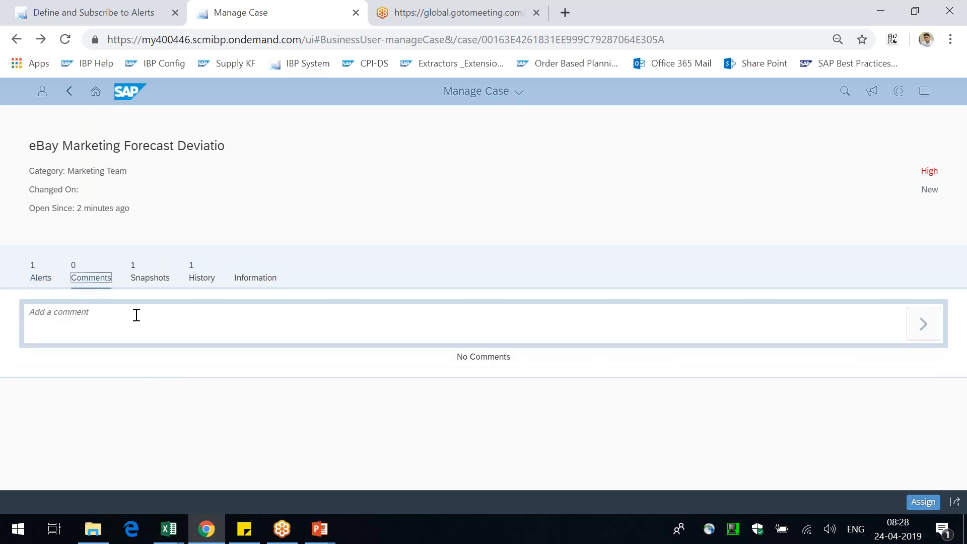
text(Ver)
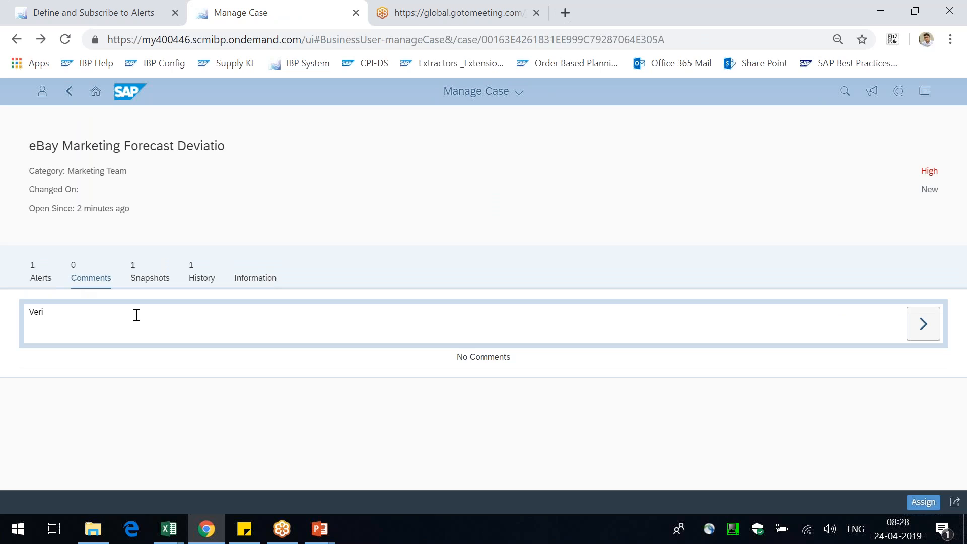
text(ified the Results. Scheduling a meeting with the team.)
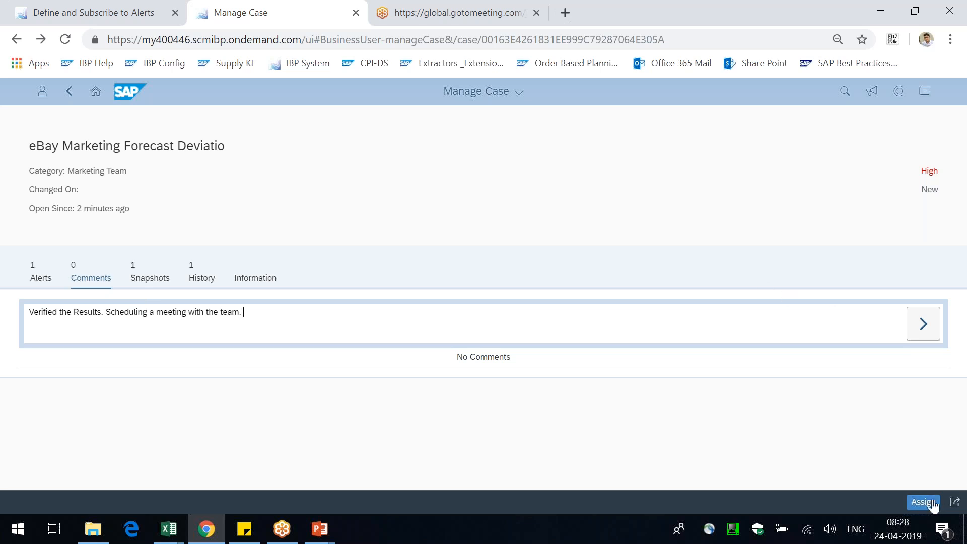
click(924, 324)
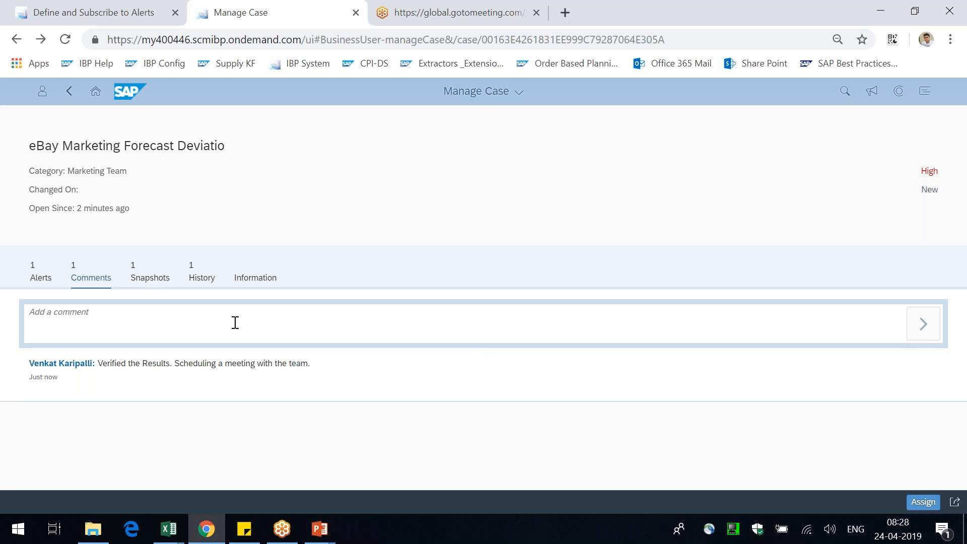
Step: Post a second comment on the eBay case: "Re-running the Forecast. Adjusting Alpha"
text(Re-)
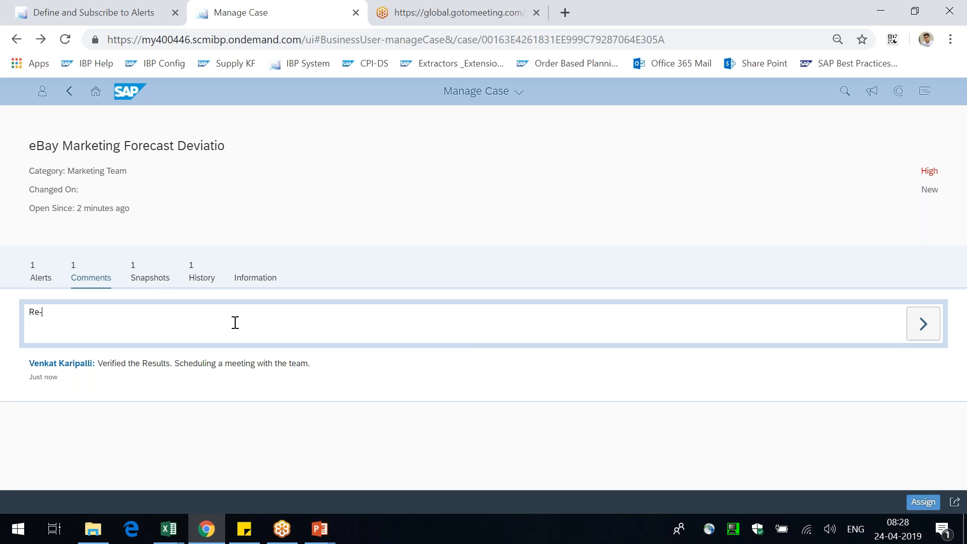
text(running the Forecast. Adjusting)
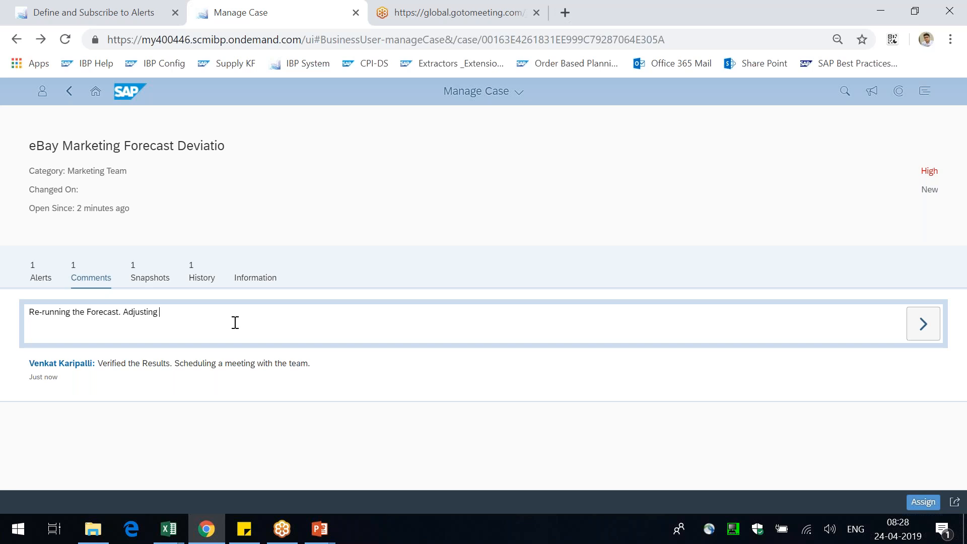
text( Alpha)
click(909, 325)
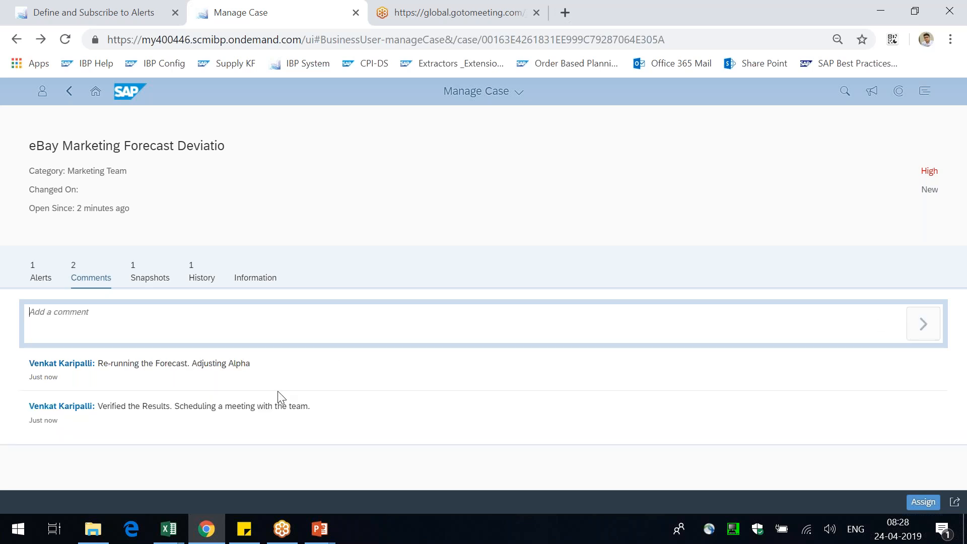
Step: Look at the NewPlanningView 1.xlsm forecast in Excel, and return to the browser to review the eBay case's snapshots
click(169, 528)
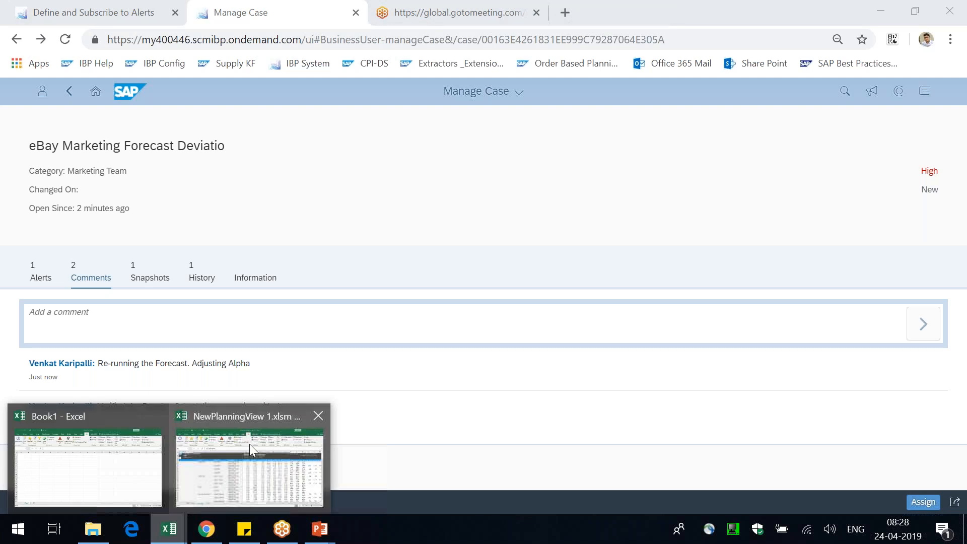
click(249, 444)
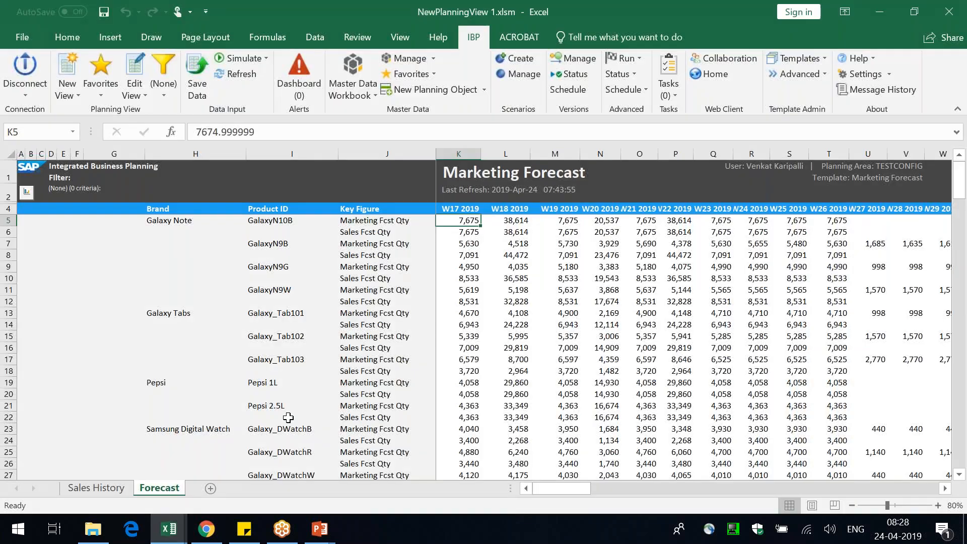
key(alt+Tab)
click(146, 277)
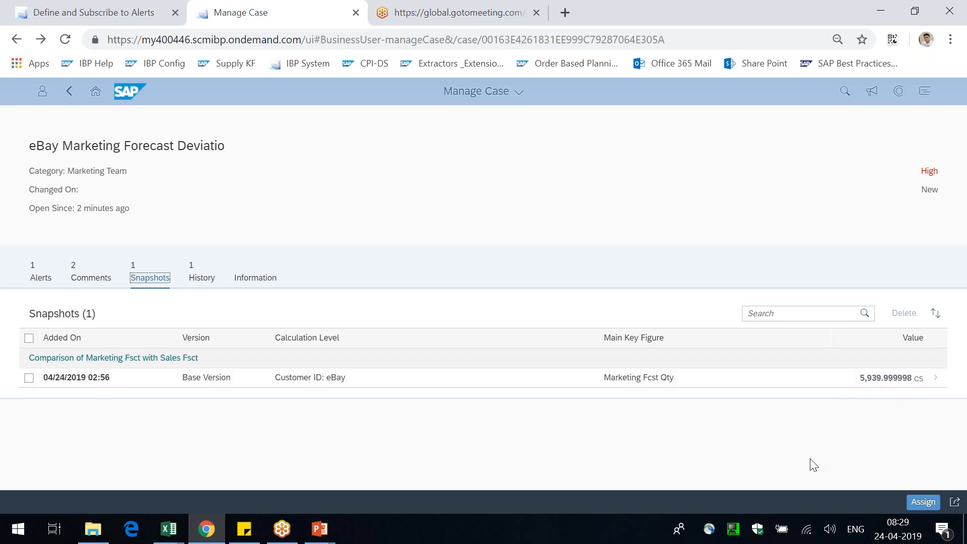
Step: Switch to Excel and change the Forecast planning view's planning level to Customer ID only, without Brand and Product ID, and apply it
key(alt+Tab)
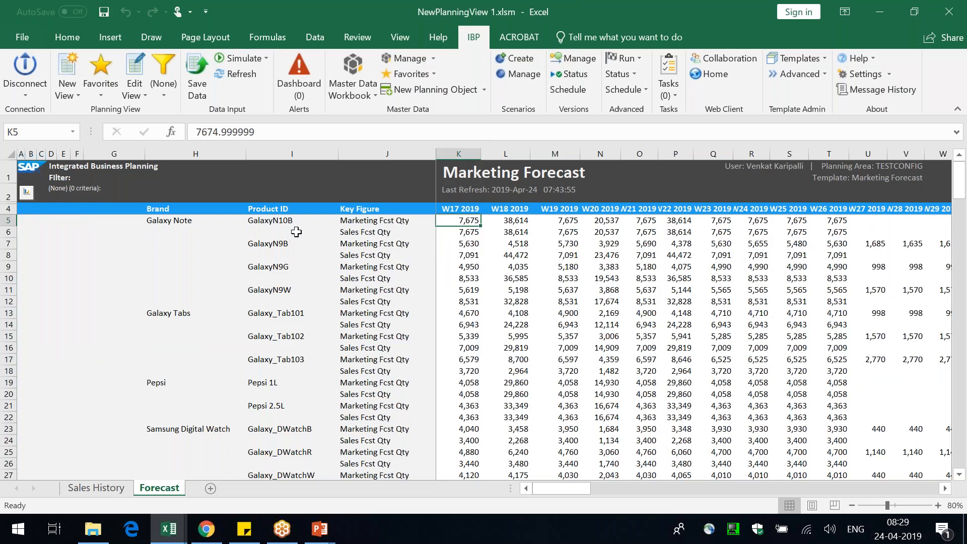
click(135, 70)
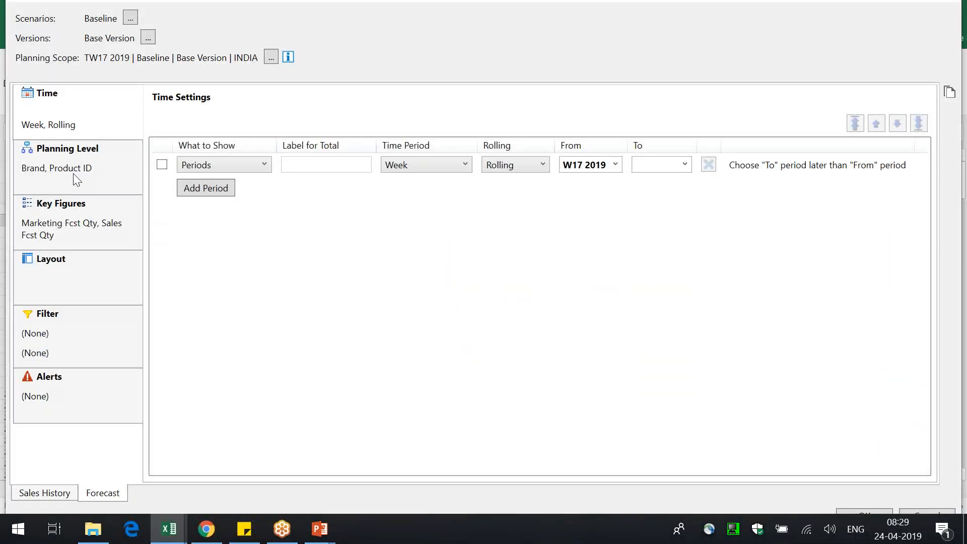
click(74, 174)
click(186, 180)
click(185, 157)
click(182, 205)
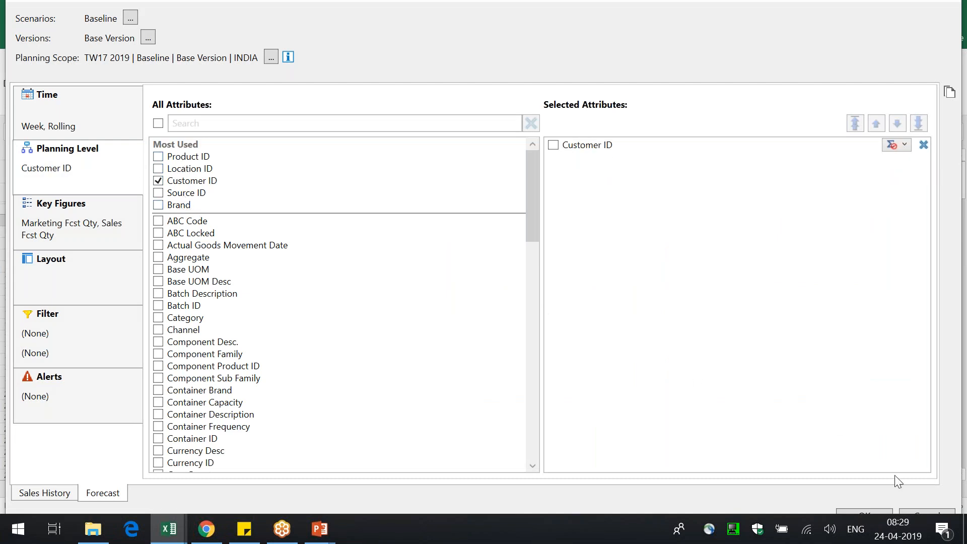
click(870, 512)
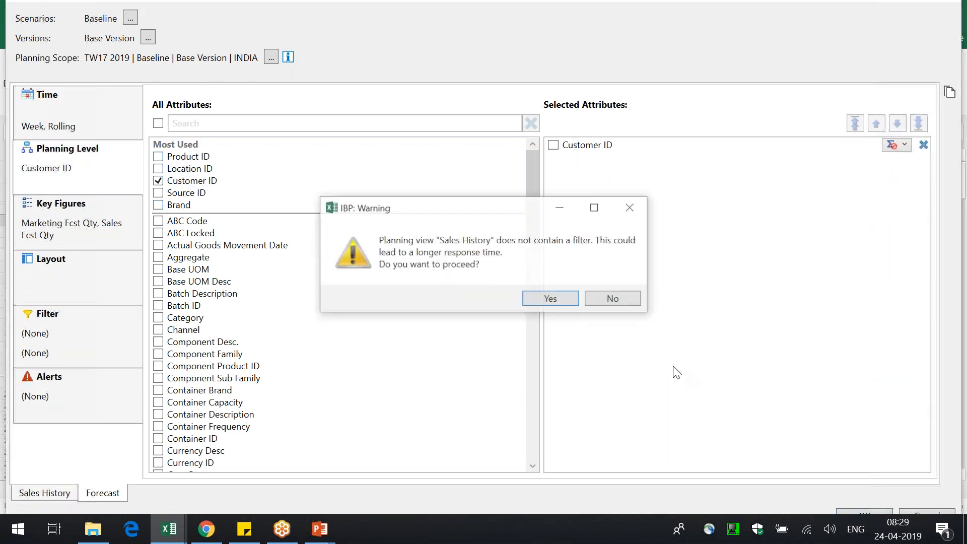
click(551, 299)
click(551, 299)
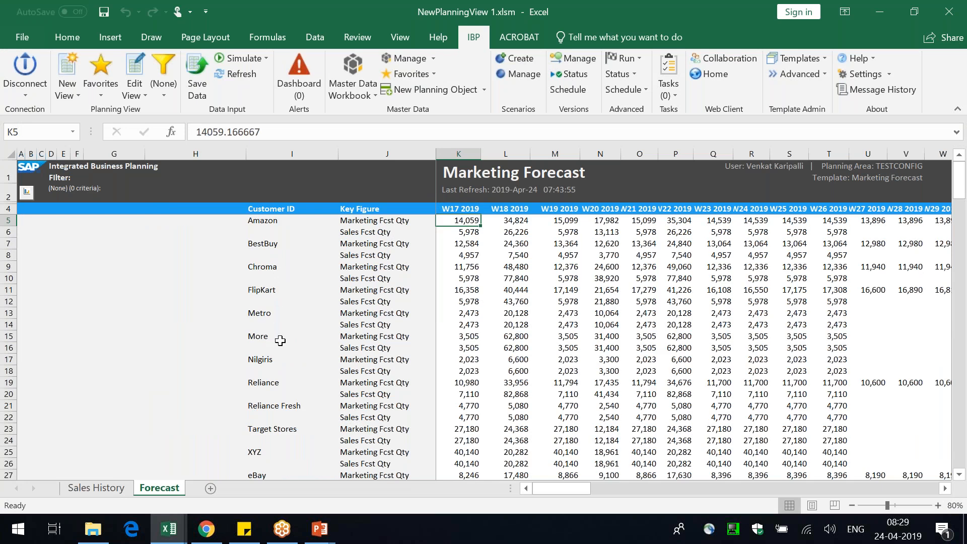
Step: Set eBay's Marketing Fcst Qty to 100000 for every week from W17 to W26 2019, and save the data to IBP
scroll(280, 341, down, 5)
click(258, 301)
click(460, 301)
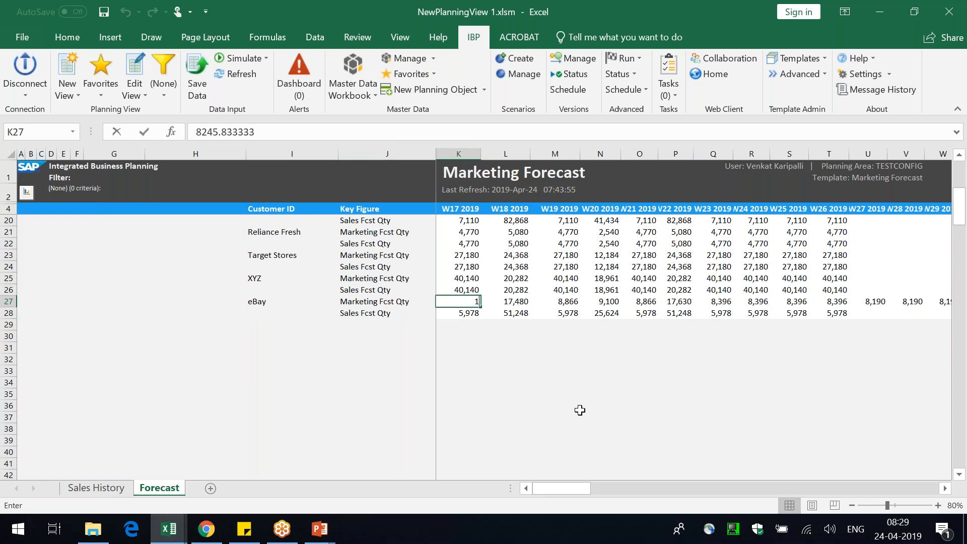
text(100000)
key(Return)
key(Up)
key(ctrl+c)
key(shift+Right)
key(shift+Right)
key(shift+Right)
key(shift+Right)
key(shift+Right)
key(shift+Right)
key(shift+Right)
key(shift+Right)
key(shift+Right)
key(ctrl+v)
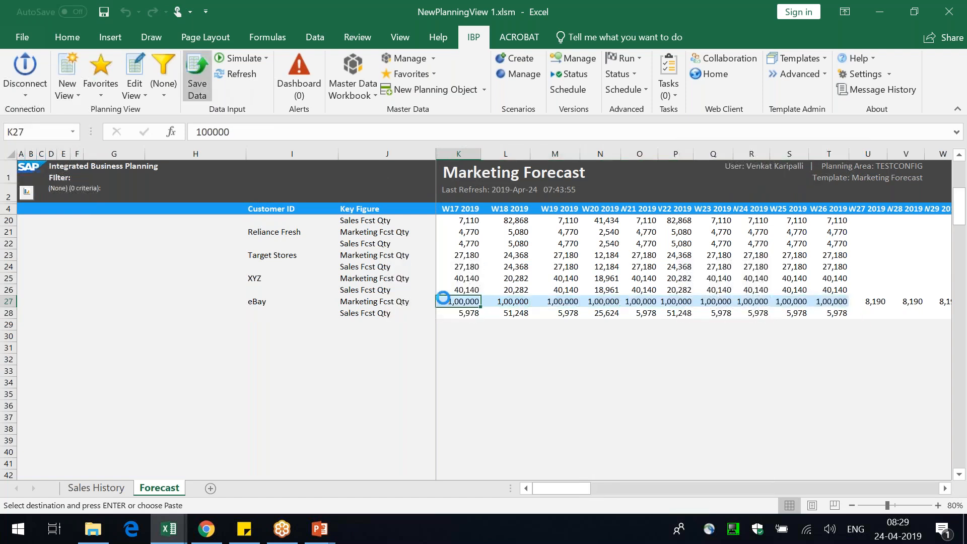
click(556, 498)
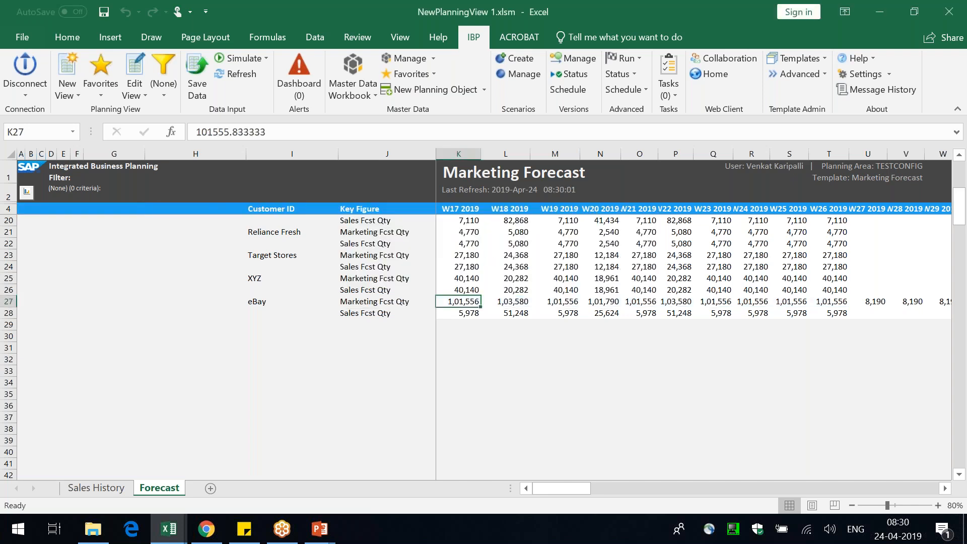
Step: Check the saved Marketing Fcst Qty values for eBay in the planning view
click(382, 300)
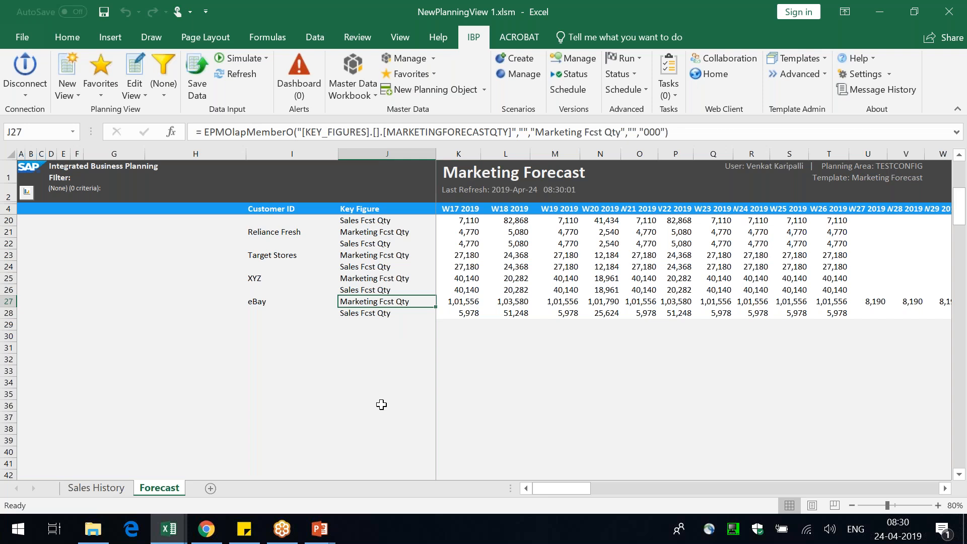
click(266, 302)
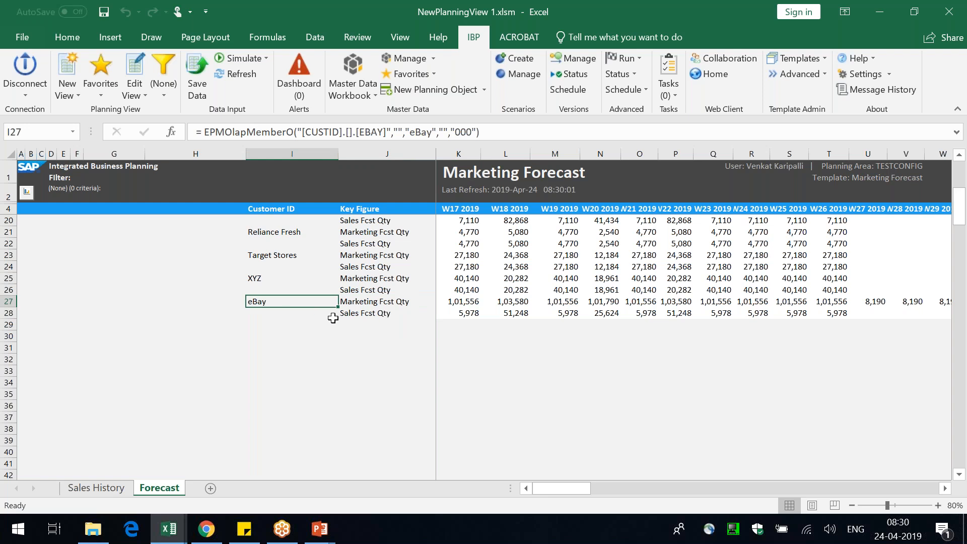
click(472, 305)
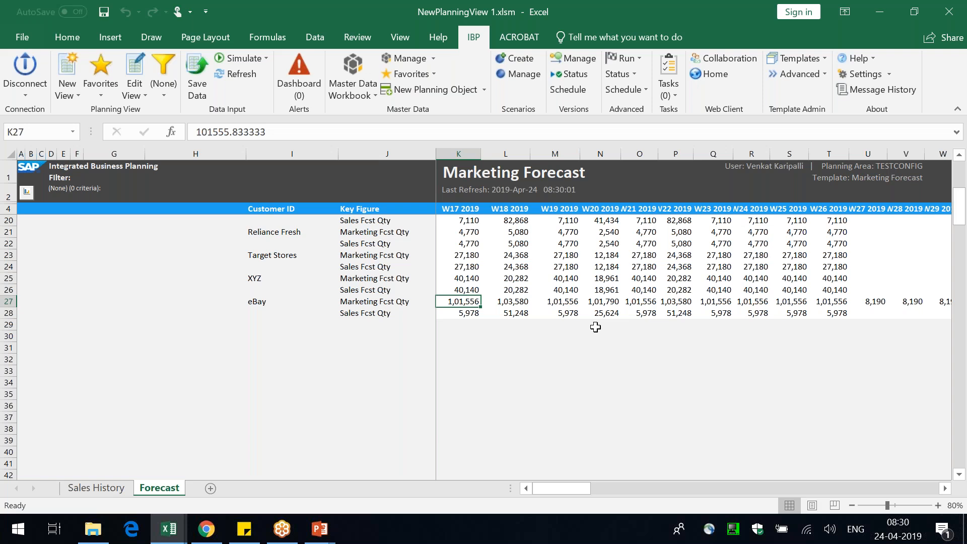
Step: Return to the eBay case in the browser, add a snapshot of its alert, and display the case's snapshots
key(alt+Tab)
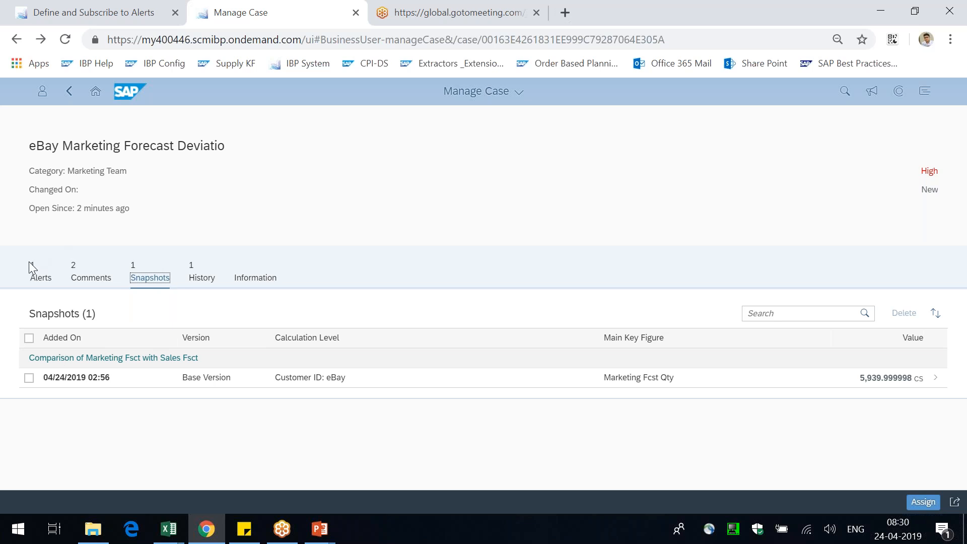
click(40, 276)
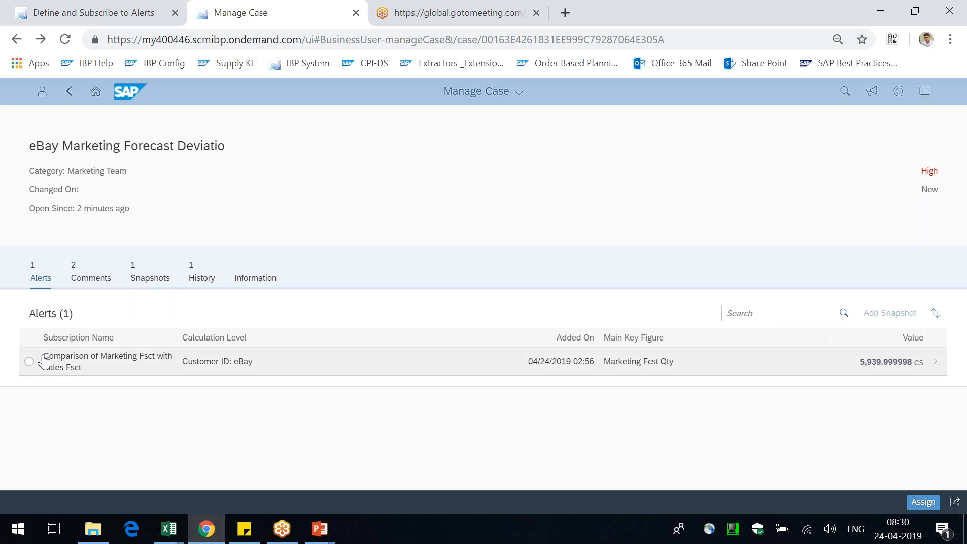
click(29, 361)
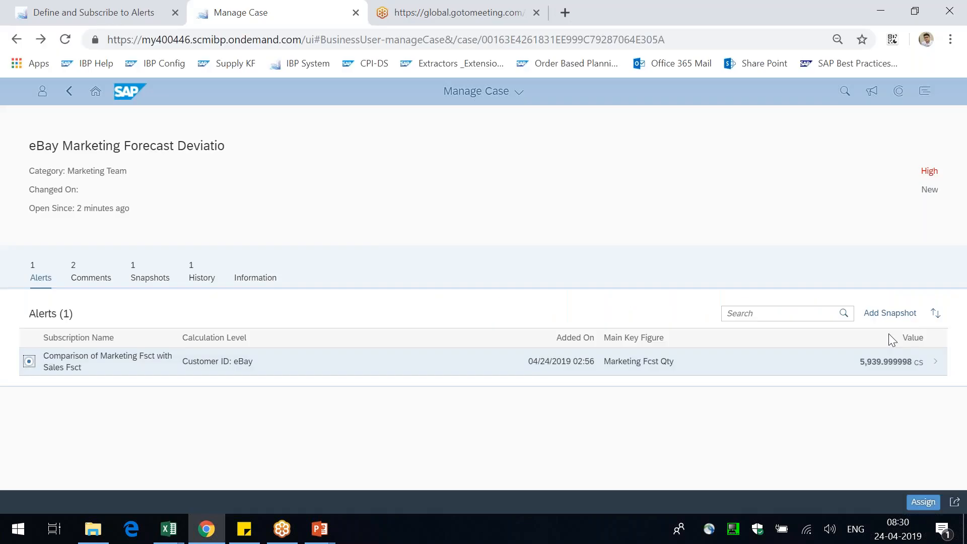
click(901, 319)
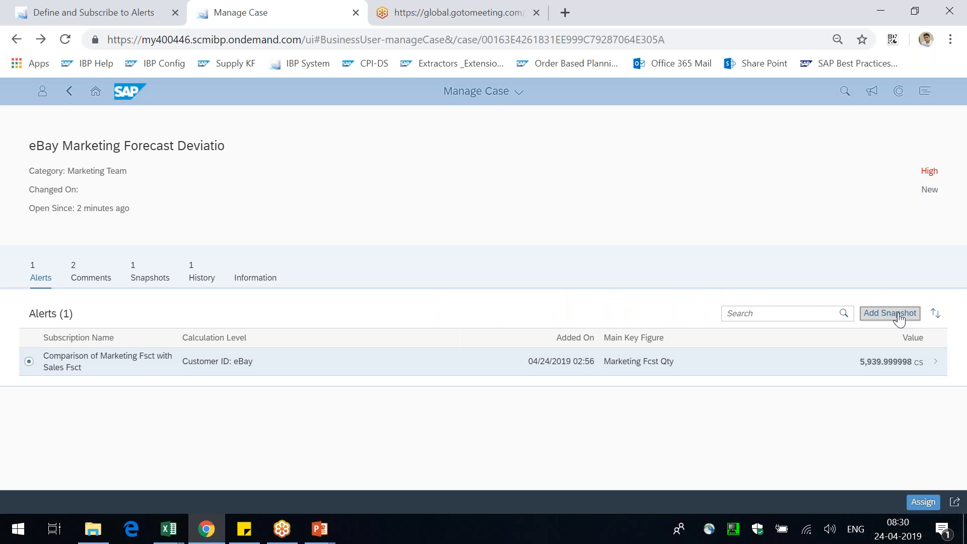
drag(446, 461, 539, 457)
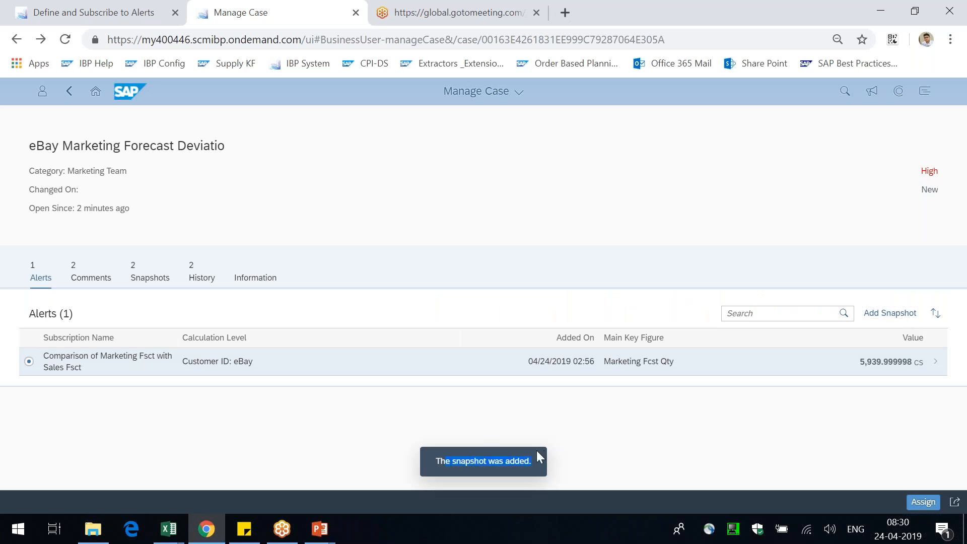
click(147, 279)
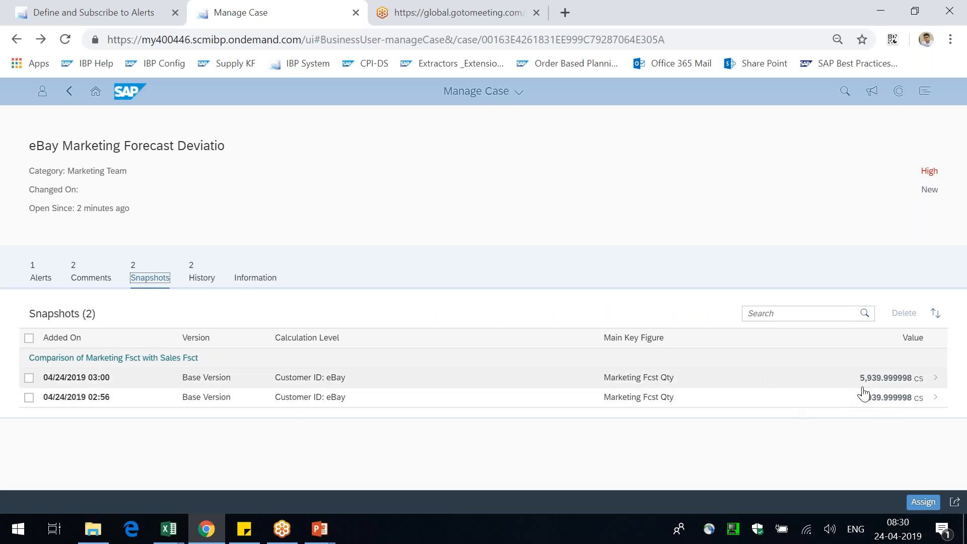
Step: Switch back to Excel and refresh the Marketing Forecast planning view
key(alt+Tab)
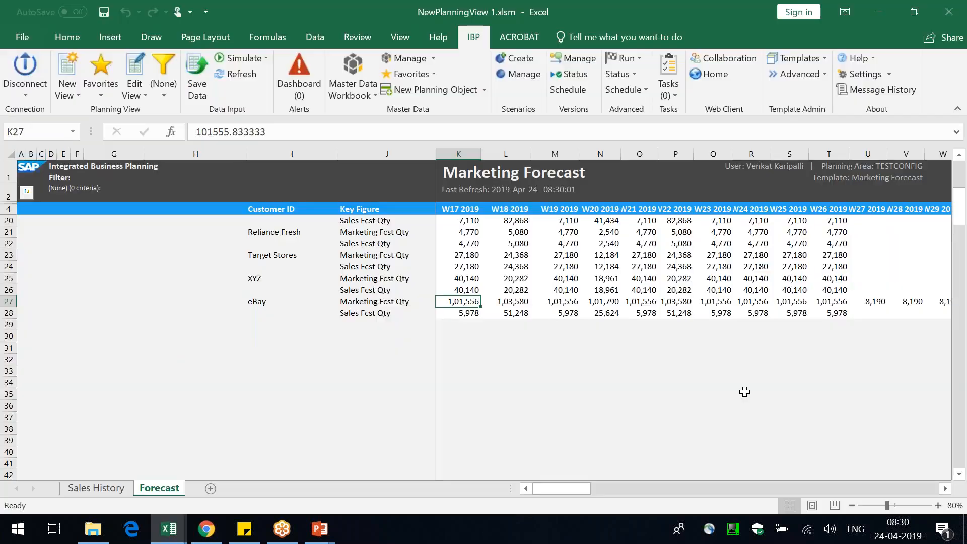
click(551, 327)
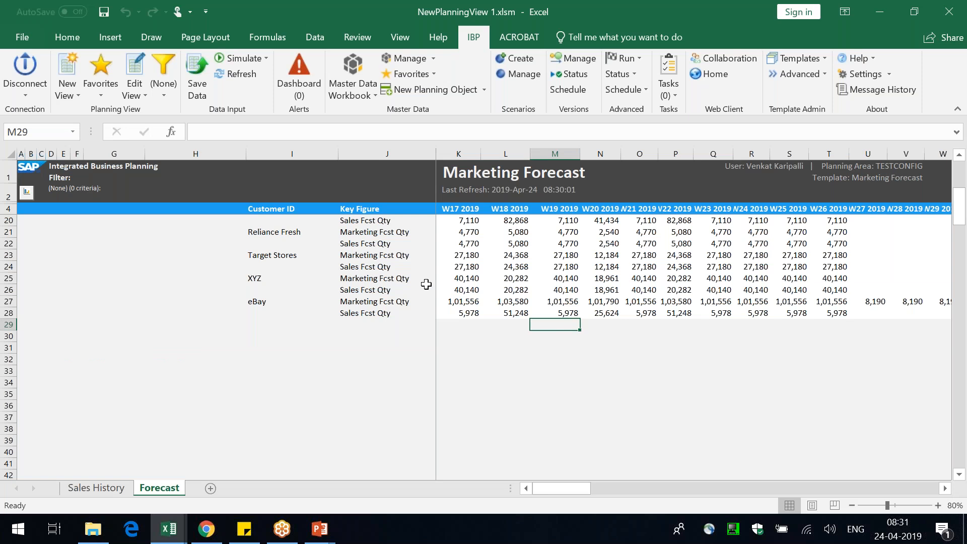
click(235, 76)
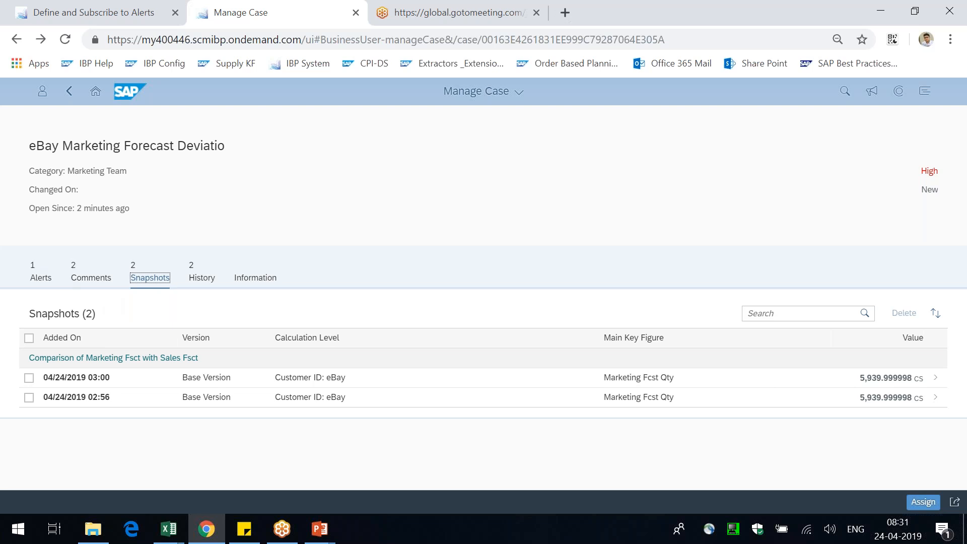
Step: Add the comment "Deviation has come down. Updating the team on the new results" to the eBay Marketing Forecast case
click(40, 280)
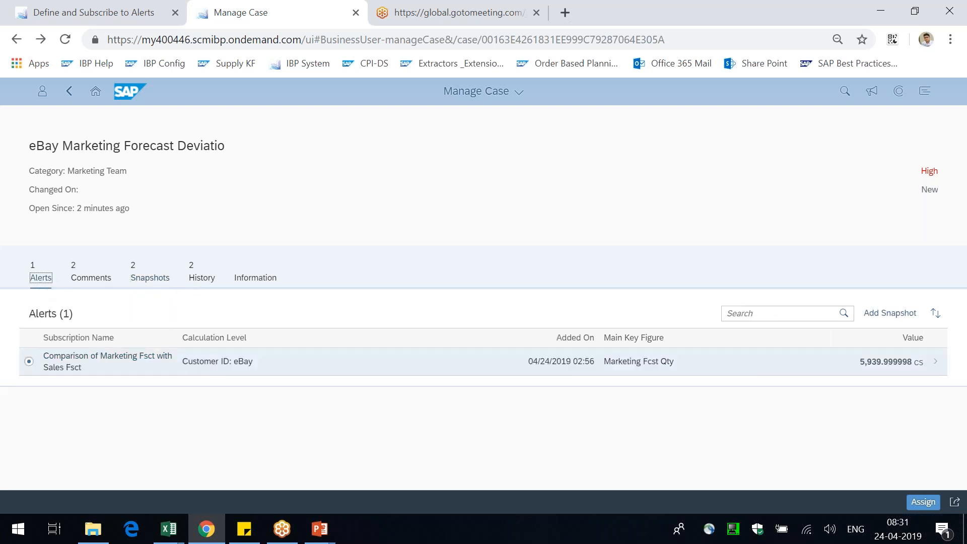
click(101, 272)
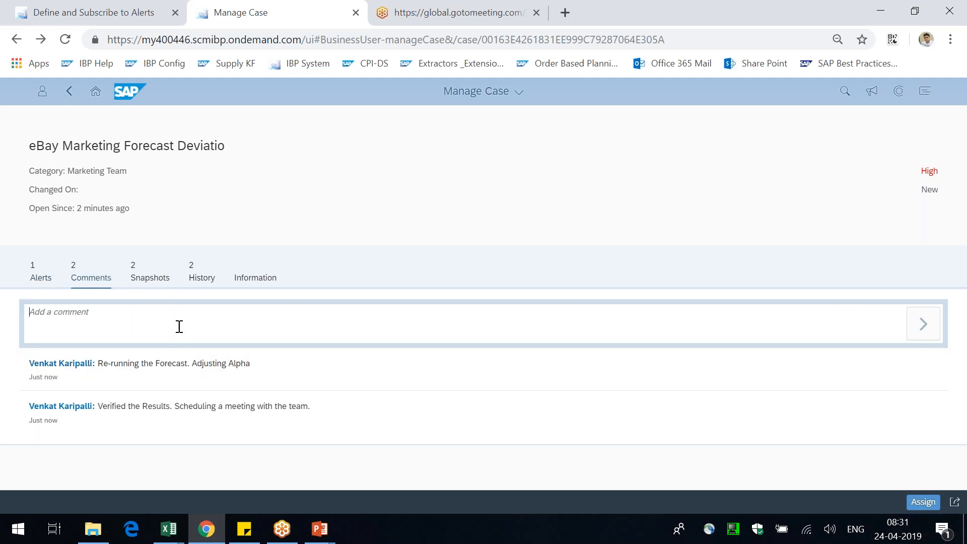
click(179, 327)
text(Deviation has come dow)
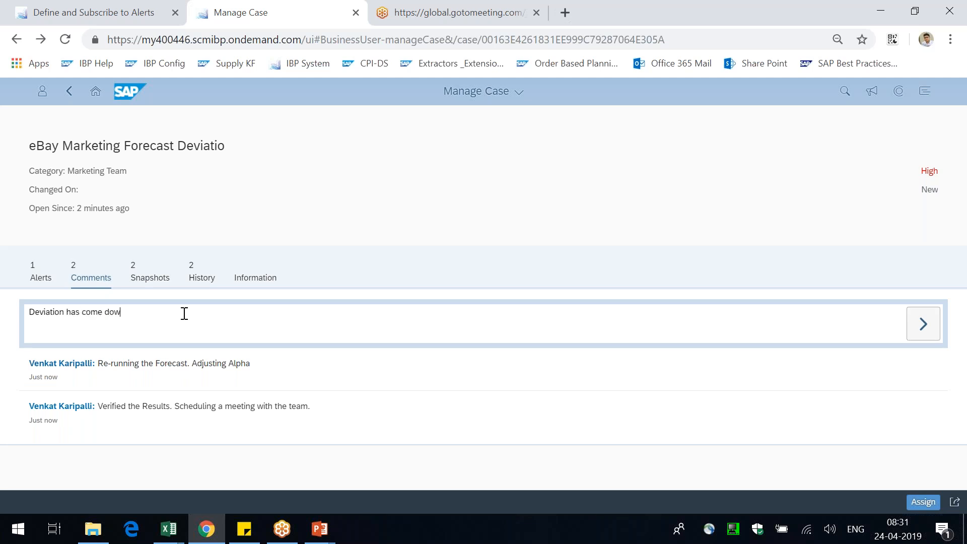
text(n. Updating the team on the new results)
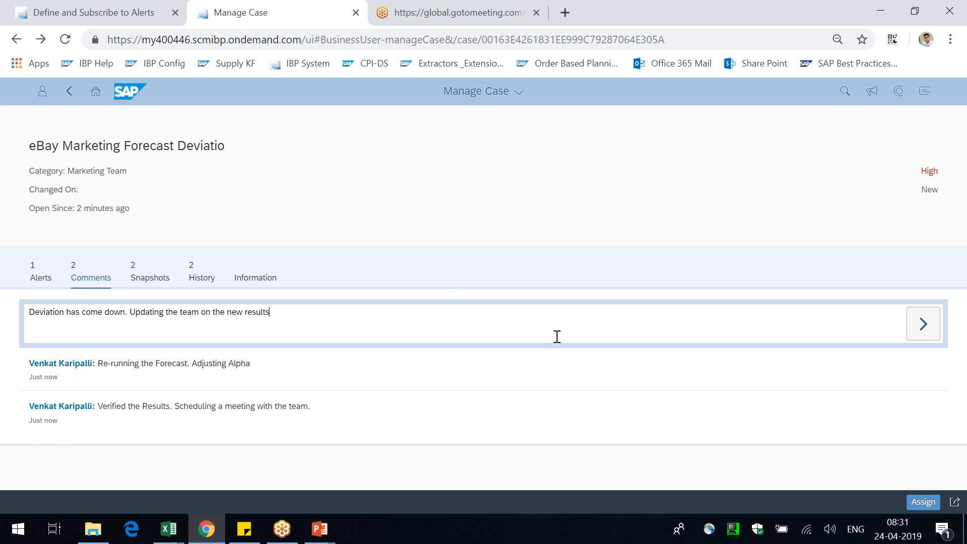
click(923, 324)
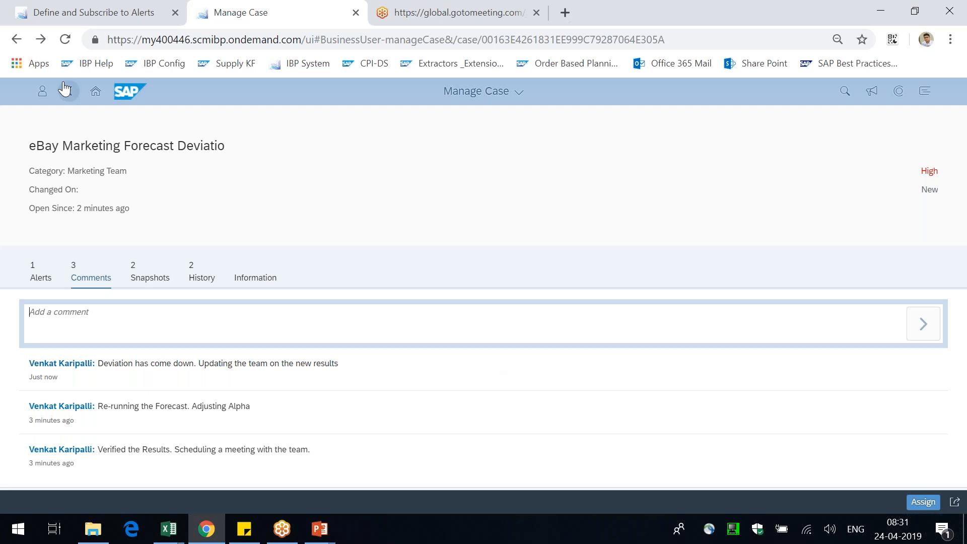
Step: Return to the IBP home page, switch to the T2 - Day 2_ Dashboard & Alerts presentation in PowerPoint, and browse to its last slides
click(89, 93)
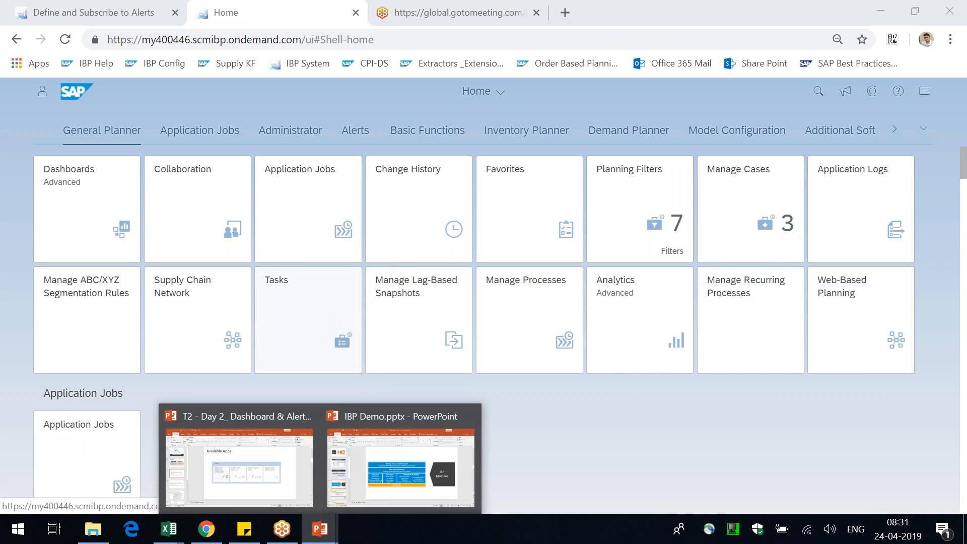
click(257, 478)
scroll(59, 334, down, 5)
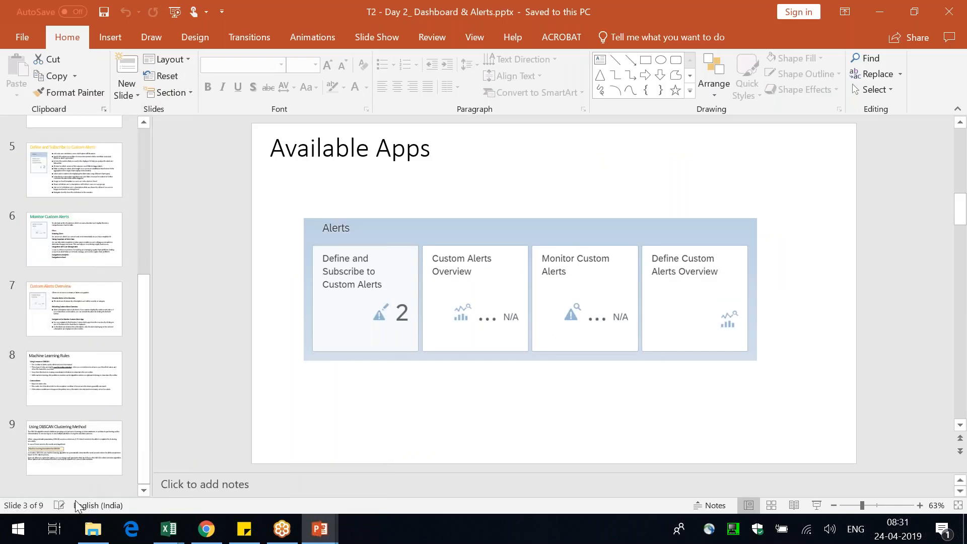